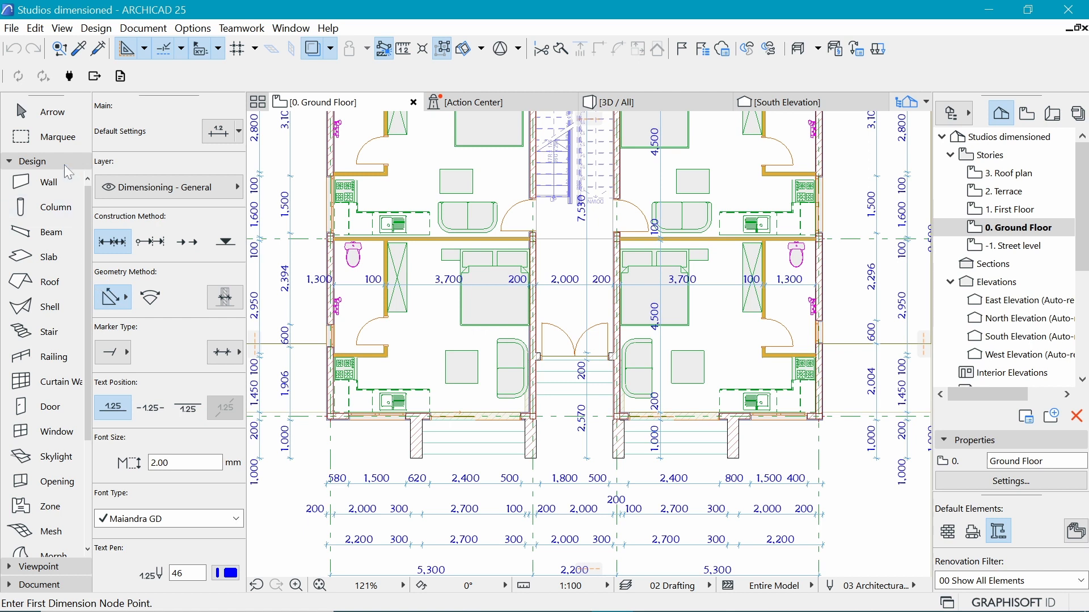
{"action": "left_click", "coordinate": [64, 163]}
{"action": "left_click", "coordinate": [55, 197]}
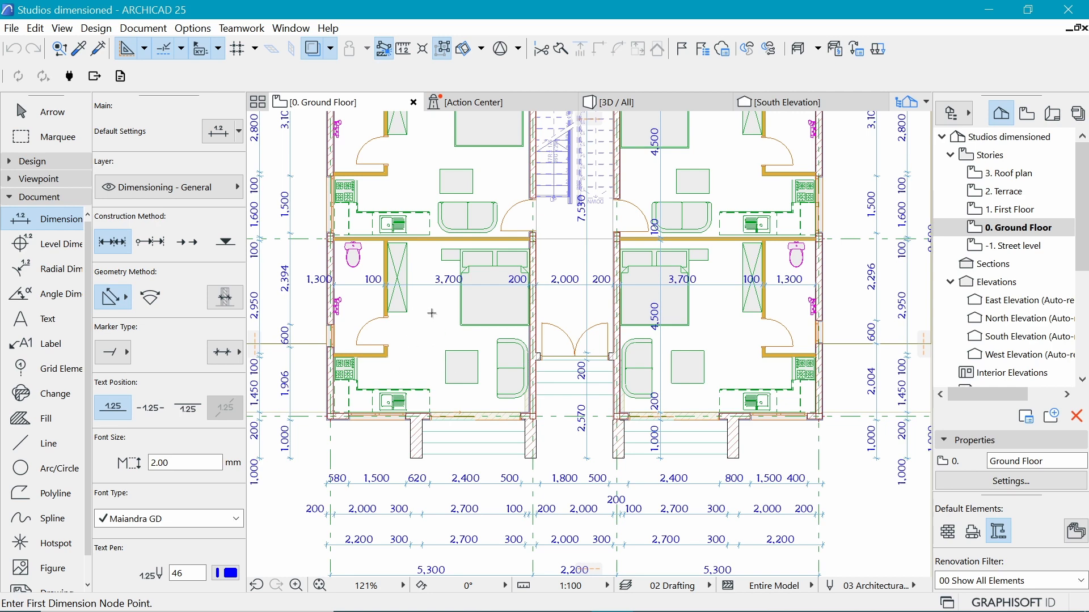
{"action": "scroll", "coordinate": [436, 301], "scroll_direction": "up", "scroll_amount": 2}
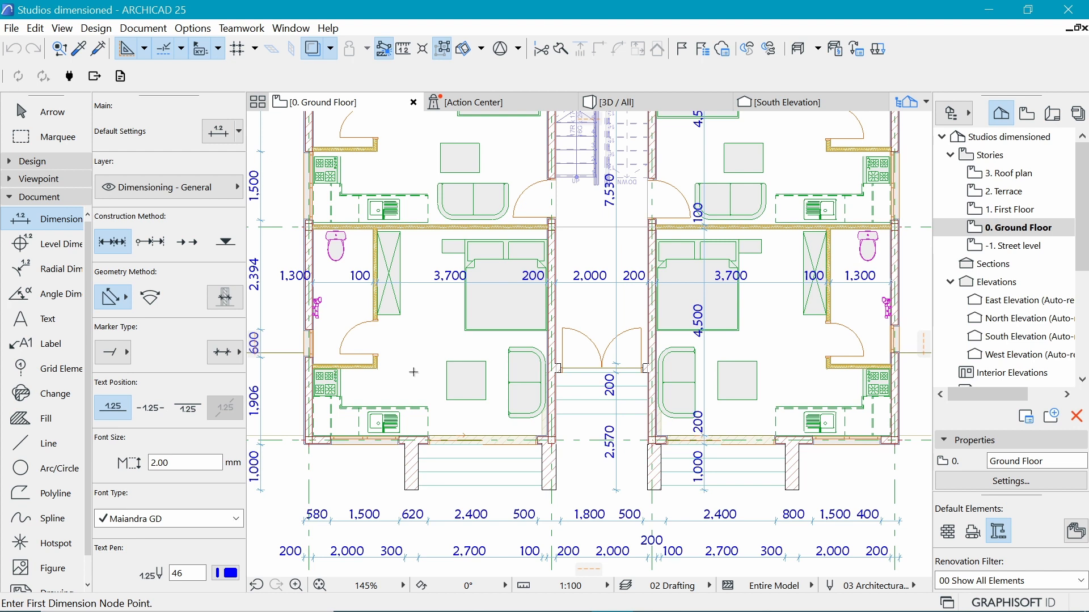
- Activate the Zone tool and set the zone number in its default settings to GL 01
{"action": "left_click", "coordinate": [34, 164]}
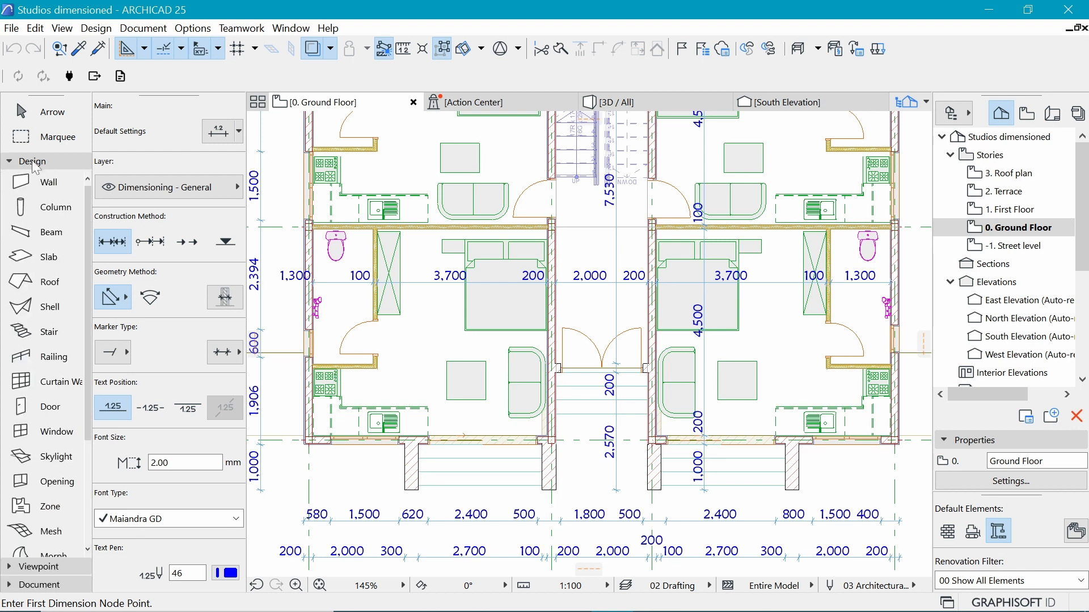
{"action": "left_click", "coordinate": [60, 504]}
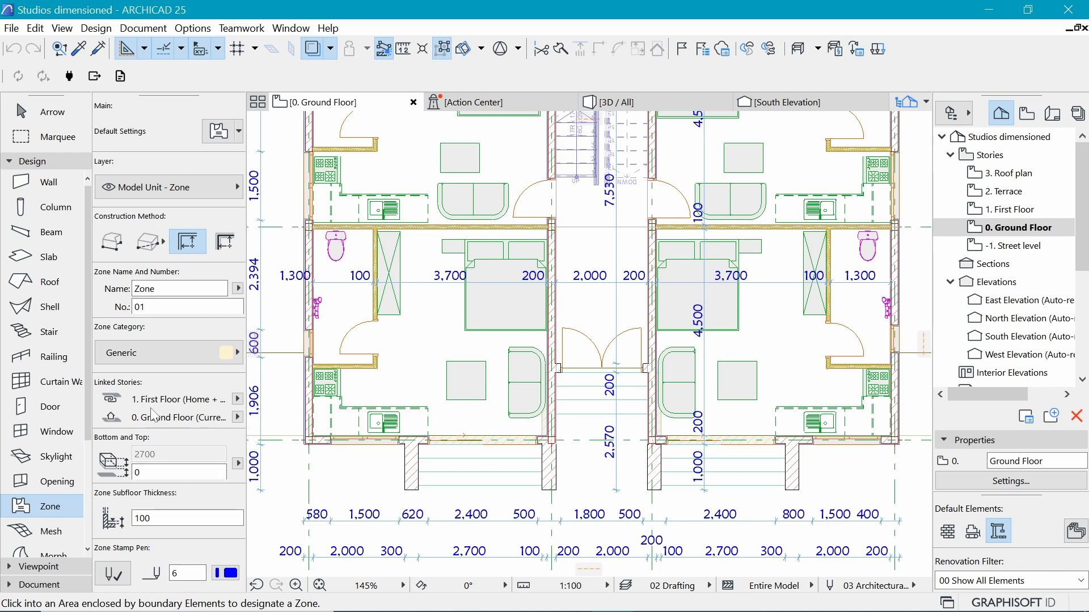
{"action": "left_click", "coordinate": [210, 129]}
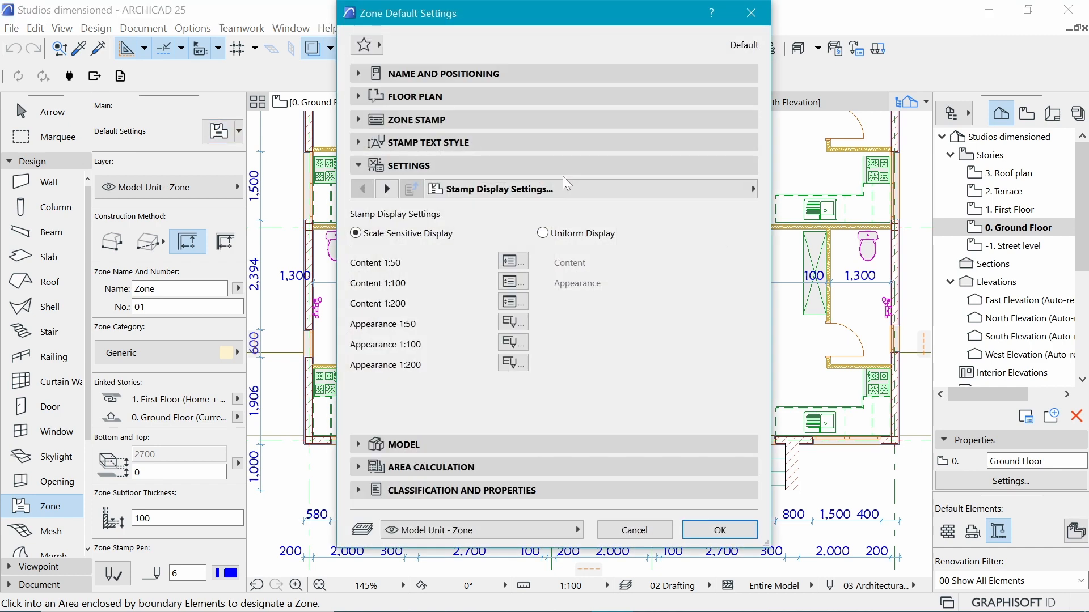
{"action": "left_click", "coordinate": [457, 73]}
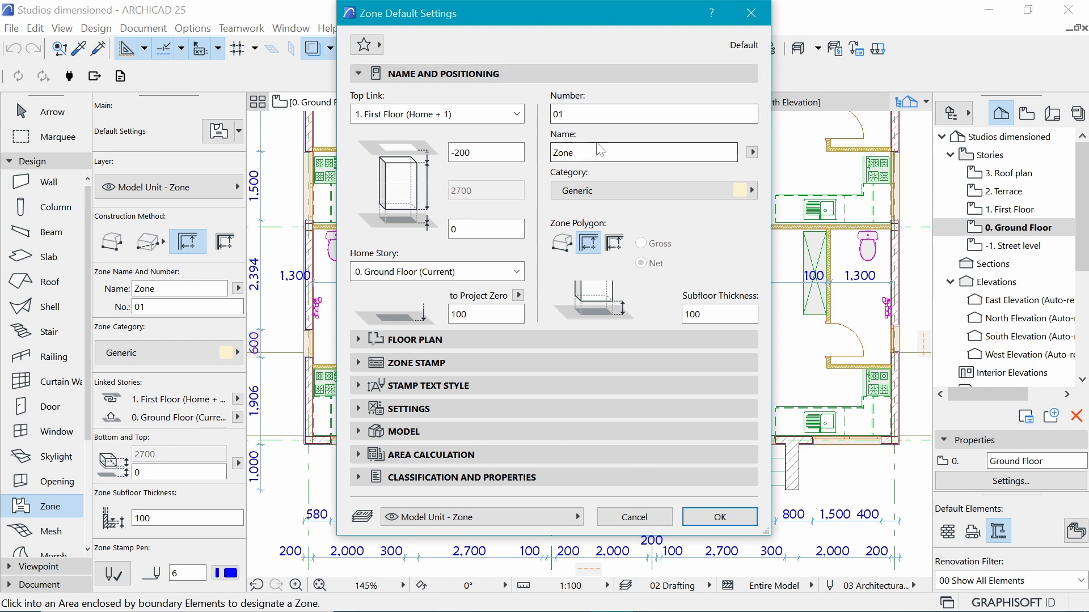
{"action": "left_click_drag", "start_coordinate": [581, 115], "coordinate": [533, 117]}
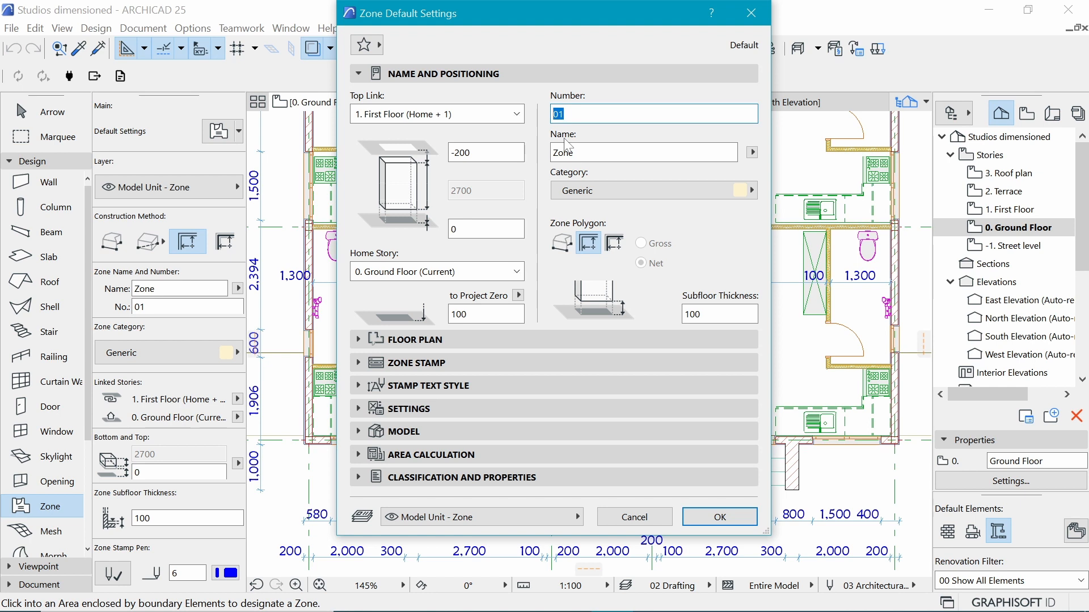
{"action": "type", "text": "GL"}
{"action": "key", "text": "Tab"}
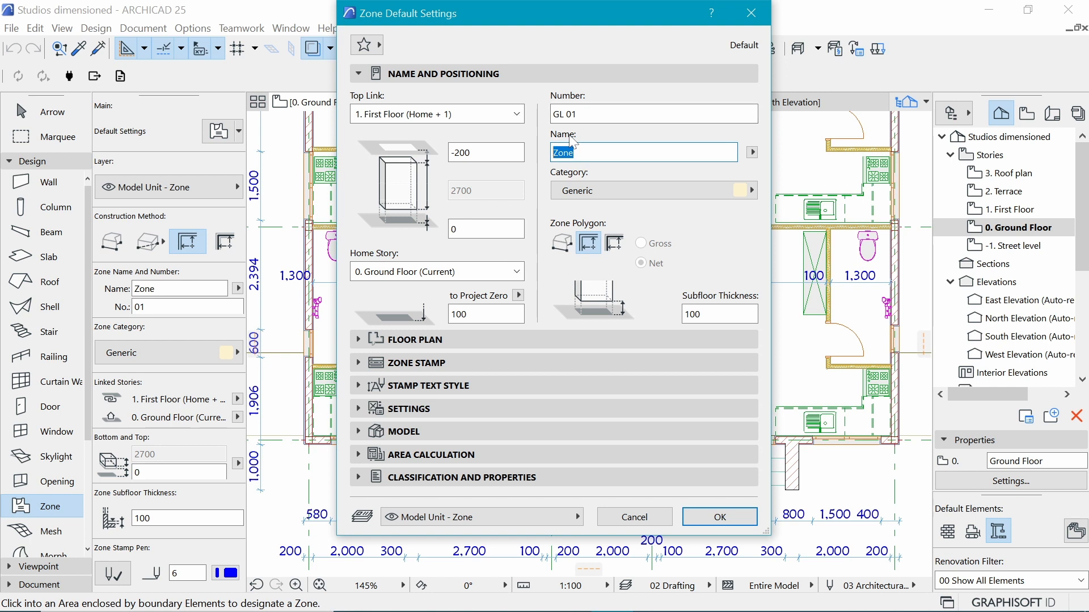
- Name the default zone Studio and assign it the category 1 Residential and Recreation
{"action": "left_click_drag", "start_coordinate": [567, 13], "coordinate": [759, 59]}
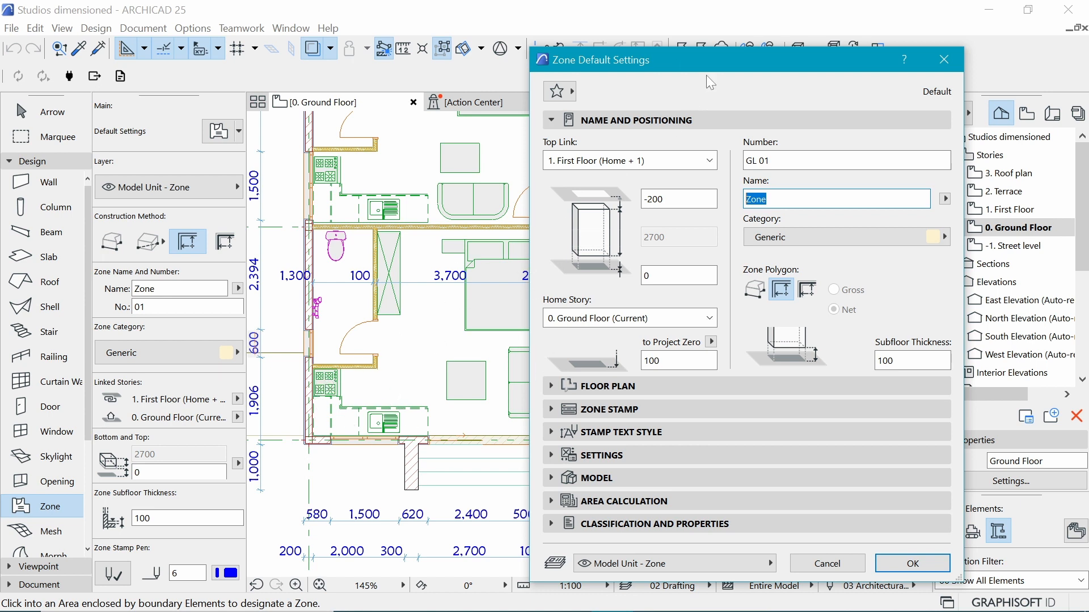
{"action": "left_click_drag", "start_coordinate": [707, 62], "coordinate": [544, 57]}
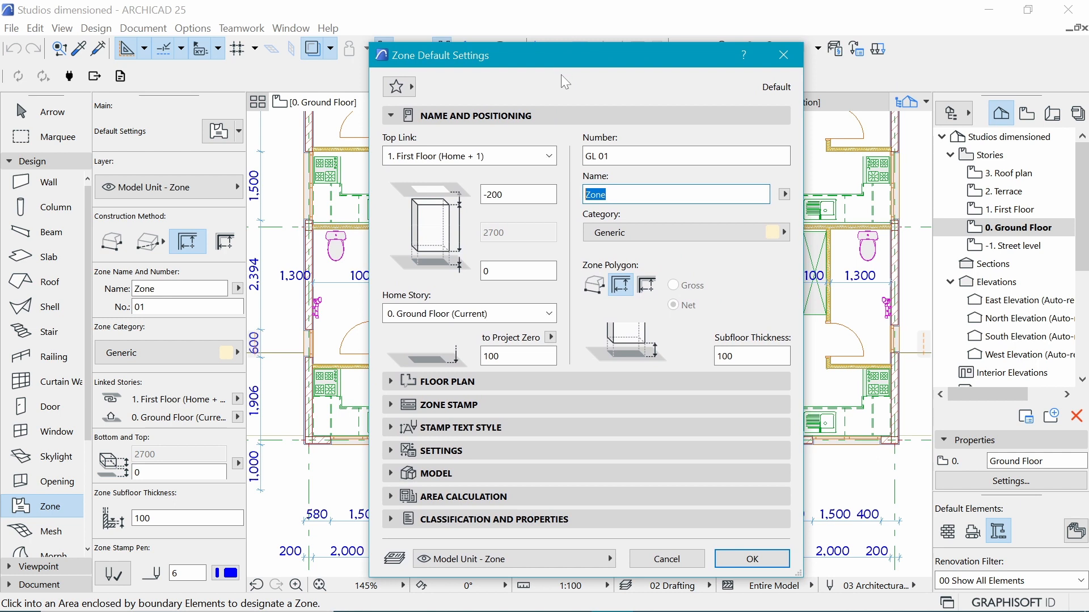
{"action": "type", "text": "Studio"}
{"action": "left_click", "coordinate": [670, 230]}
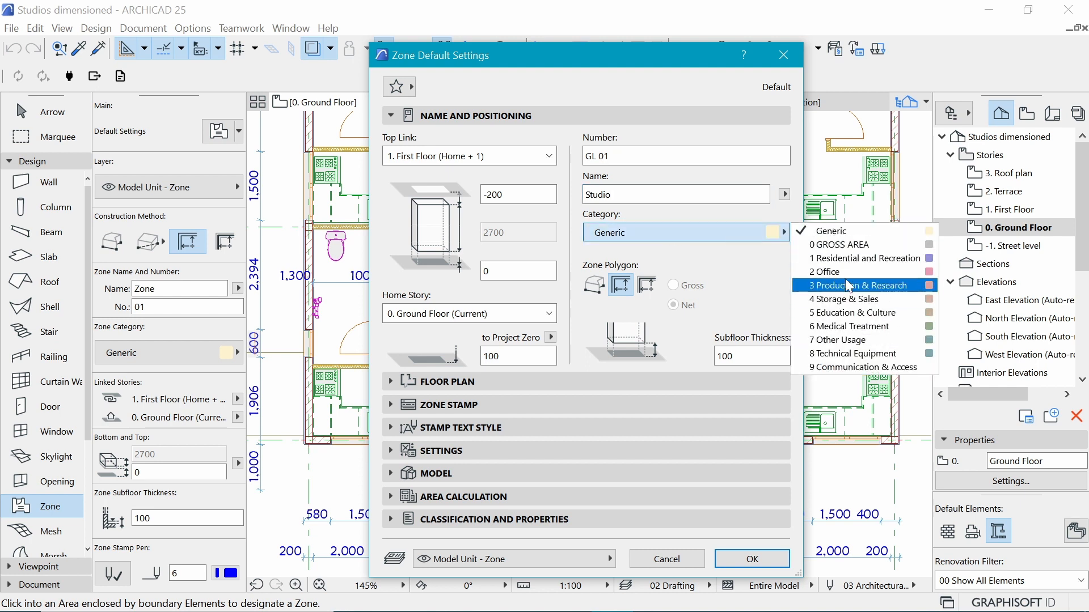
{"action": "left_click", "coordinate": [855, 261]}
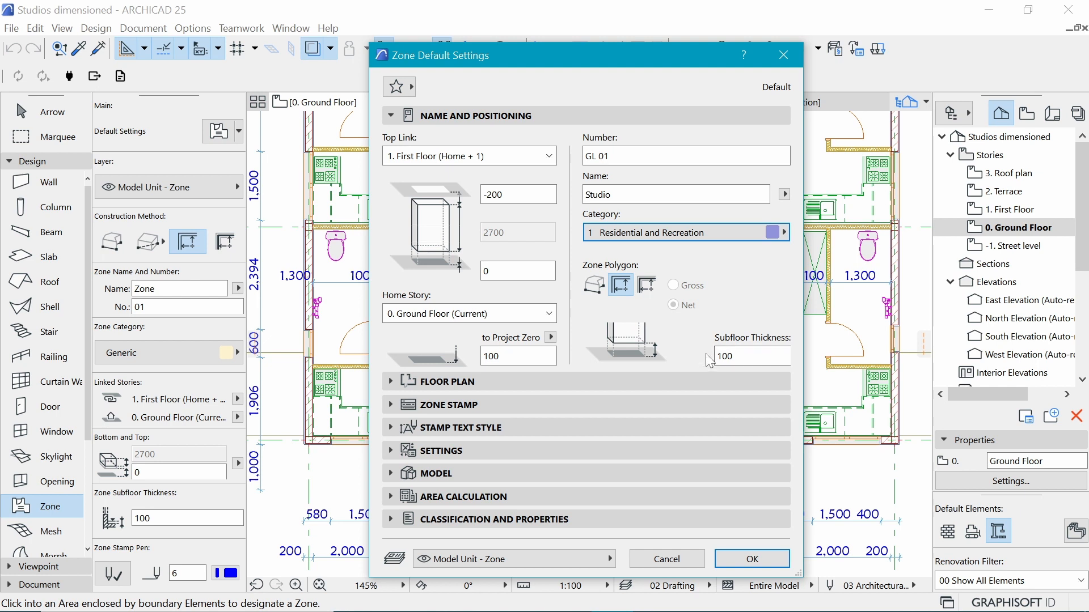
- Set the zone's subfloor thickness to 0 and display the zone stamp preview
{"action": "left_click", "coordinate": [749, 356]}
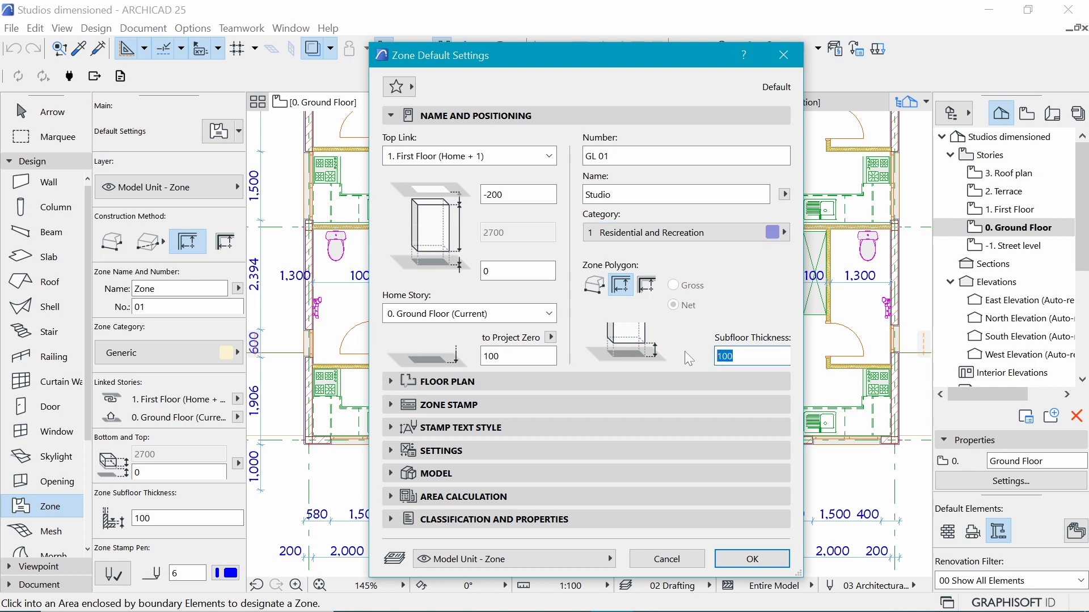
{"action": "type", "text": "0"}
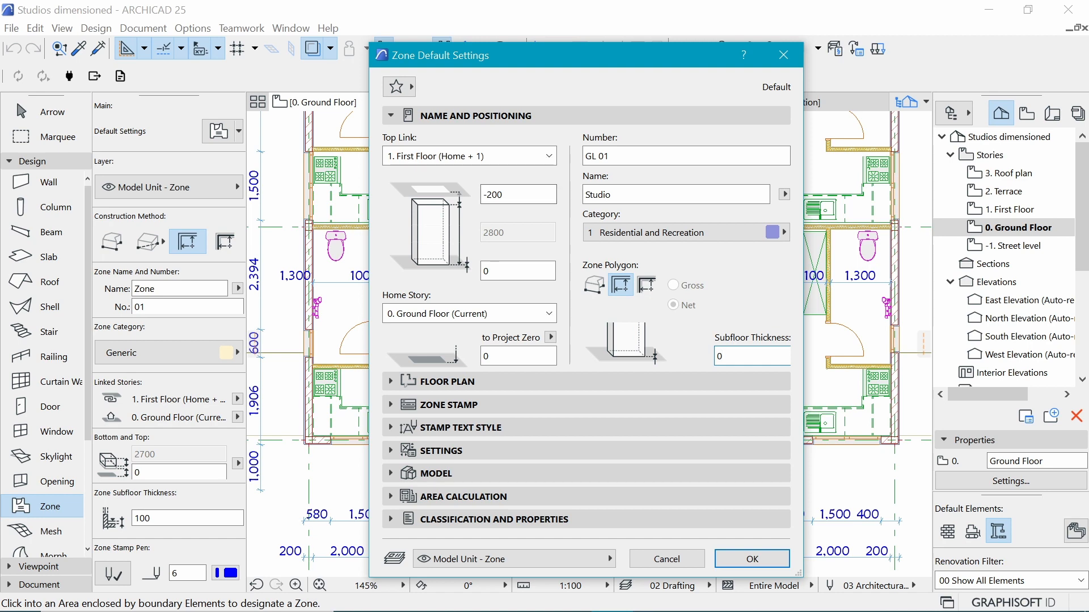
{"action": "left_click", "coordinate": [455, 382]}
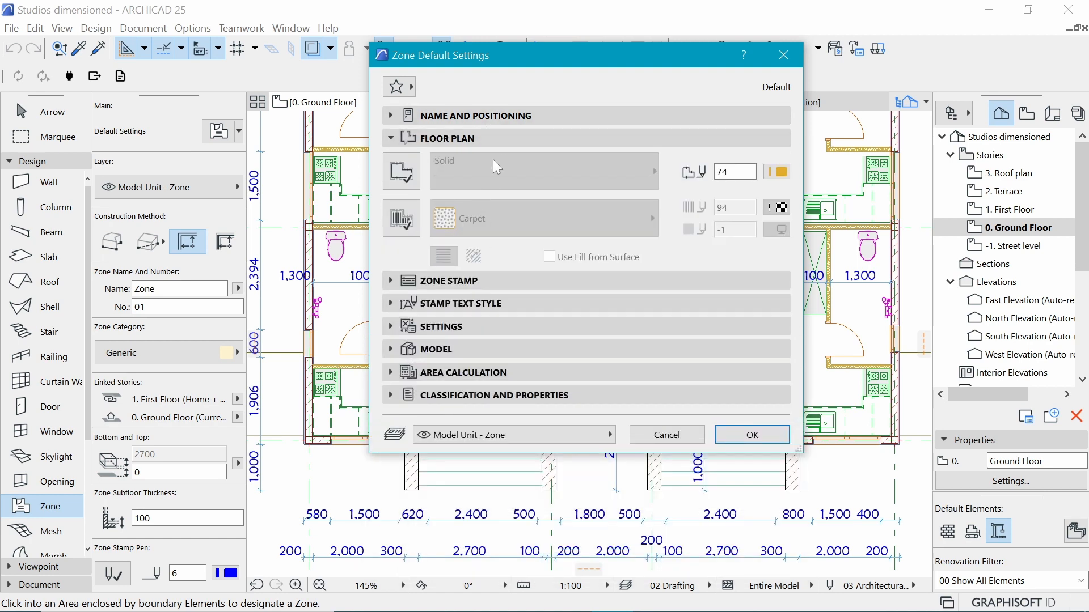
{"action": "left_click", "coordinate": [466, 282]}
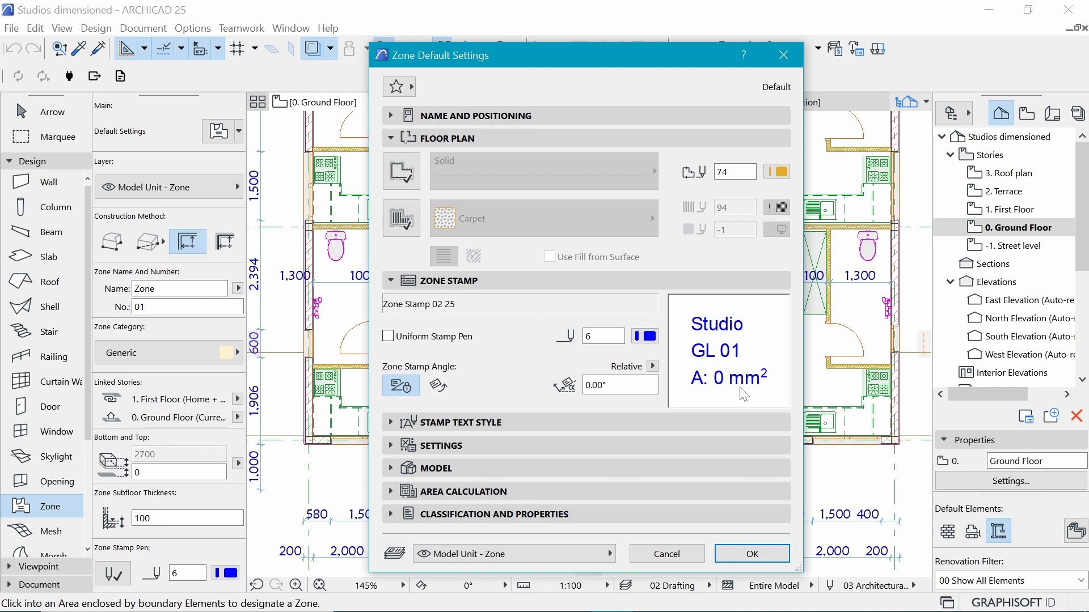
- Rename the default zone Studio A and bring back the zone stamp preview
{"action": "left_click", "coordinate": [604, 135]}
{"action": "left_click", "coordinate": [618, 161]}
{"action": "left_click", "coordinate": [624, 116]}
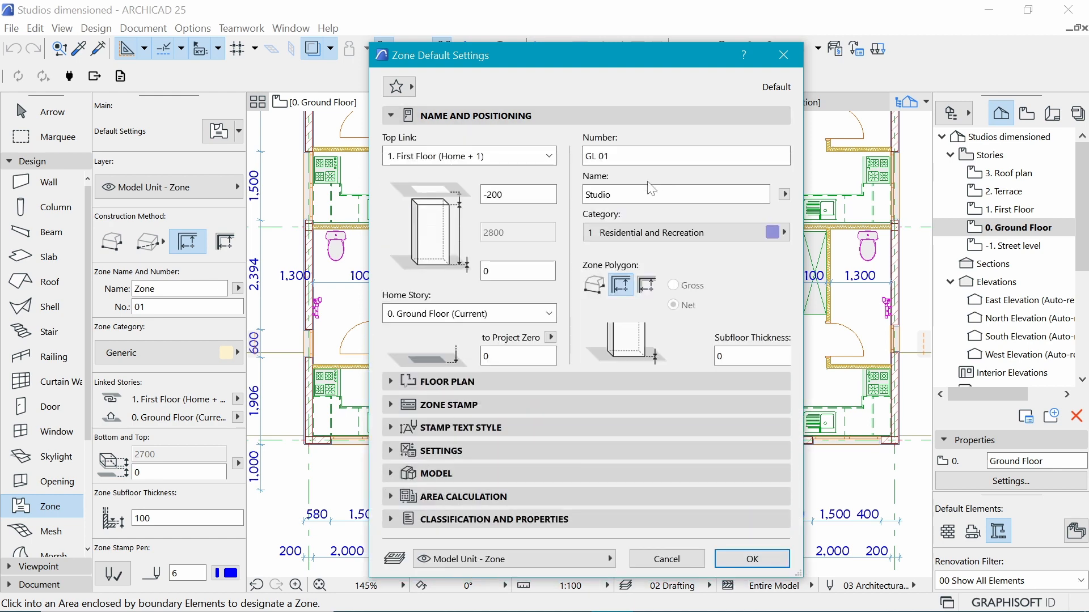
{"action": "left_click", "coordinate": [512, 379]}
{"action": "left_click", "coordinate": [479, 279]}
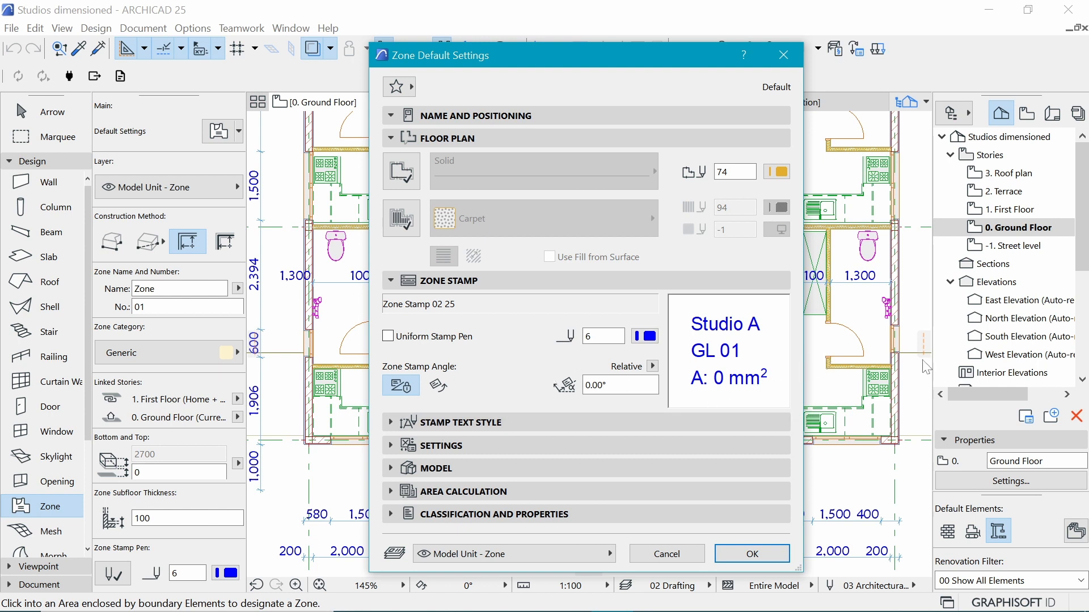
- Set the font of the zone stamp text to Maiandra GD
{"action": "left_click", "coordinate": [454, 422]}
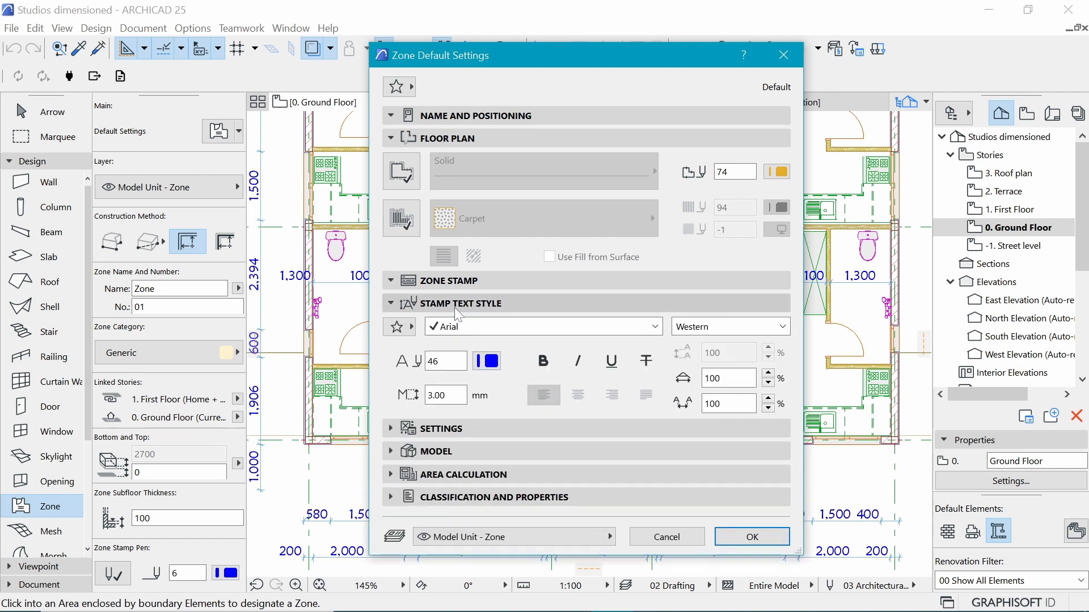
{"action": "left_click", "coordinate": [655, 327]}
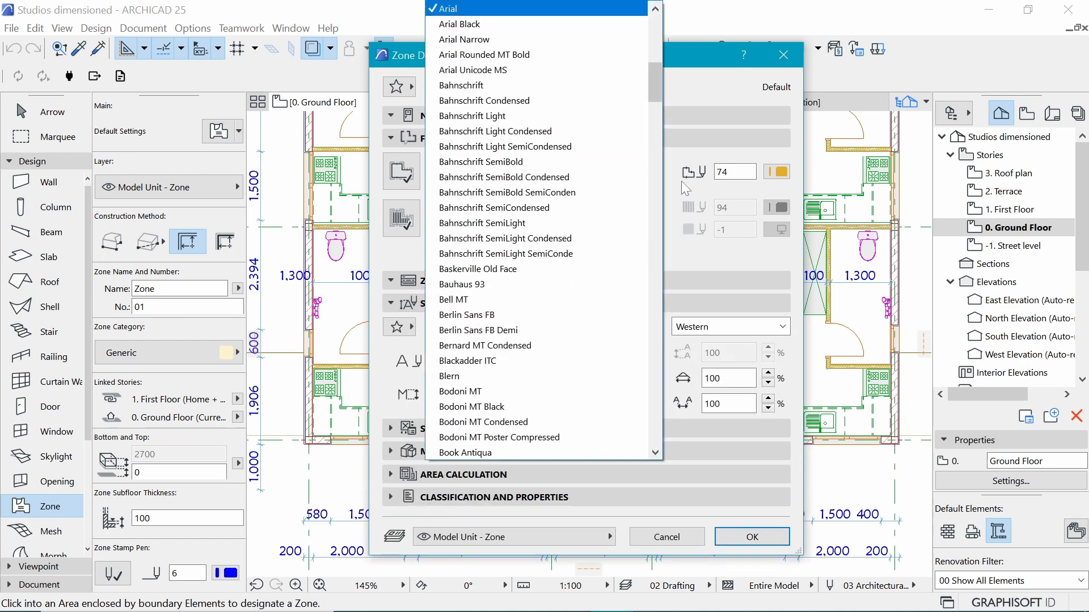
{"action": "left_click_drag", "start_coordinate": [658, 86], "coordinate": [658, 38]}
{"action": "left_click", "coordinate": [567, 10]}
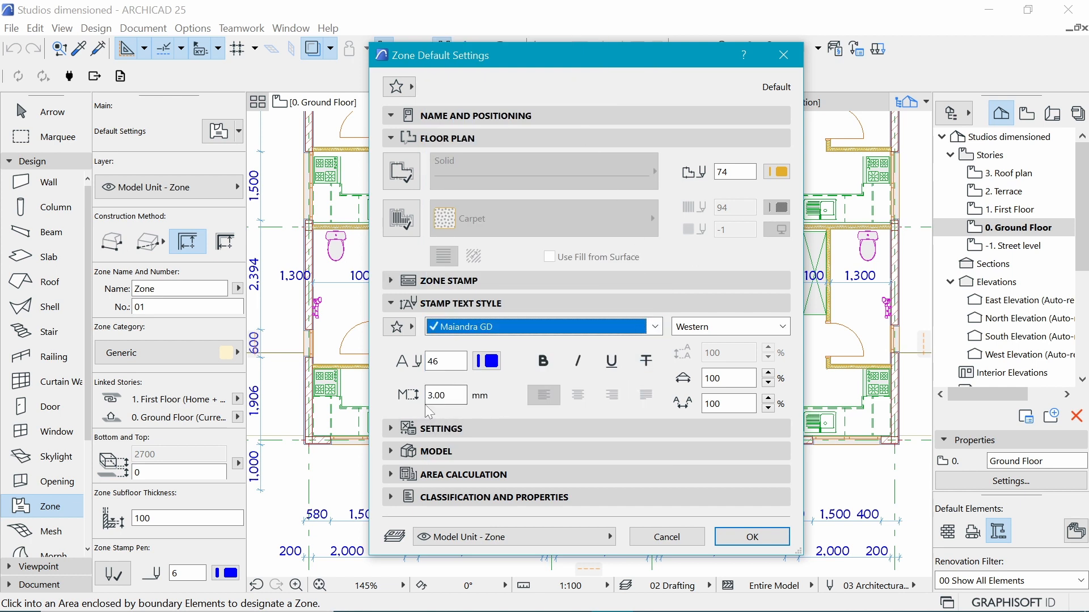
- Open the zone stamp's content settings for the 1:100 scale
{"action": "left_click", "coordinate": [470, 428]}
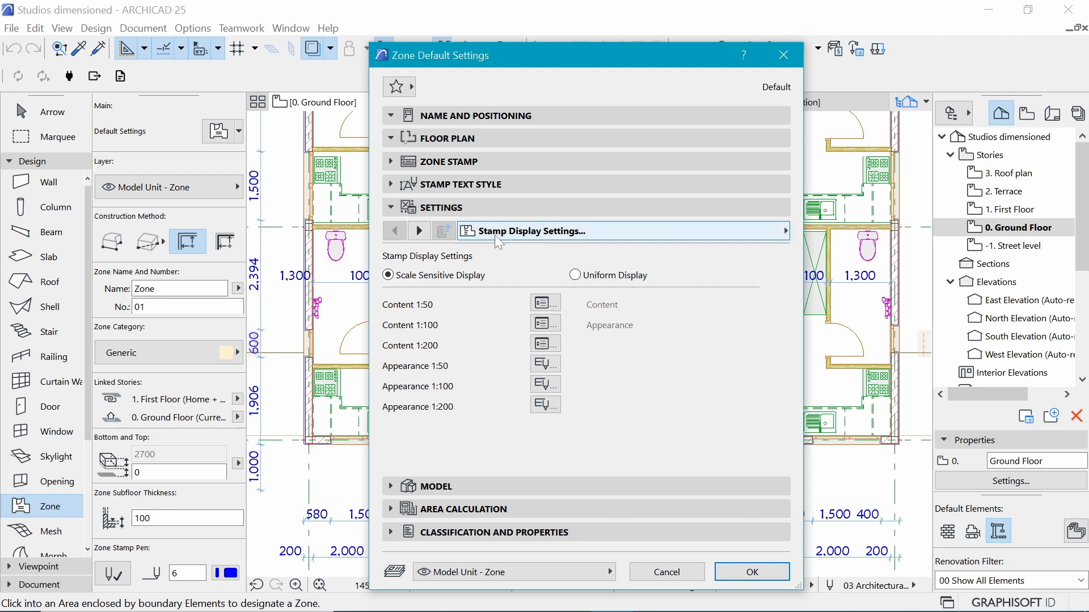
{"action": "left_click", "coordinate": [677, 233]}
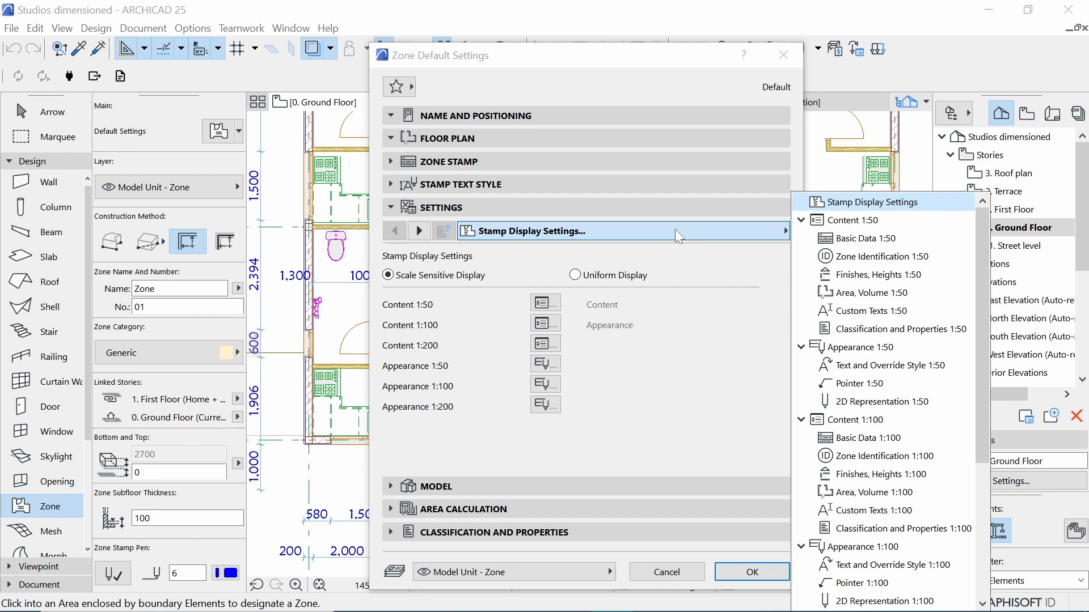
{"action": "left_click", "coordinate": [574, 81]}
{"action": "left_click_drag", "start_coordinate": [579, 59], "coordinate": [553, 18]}
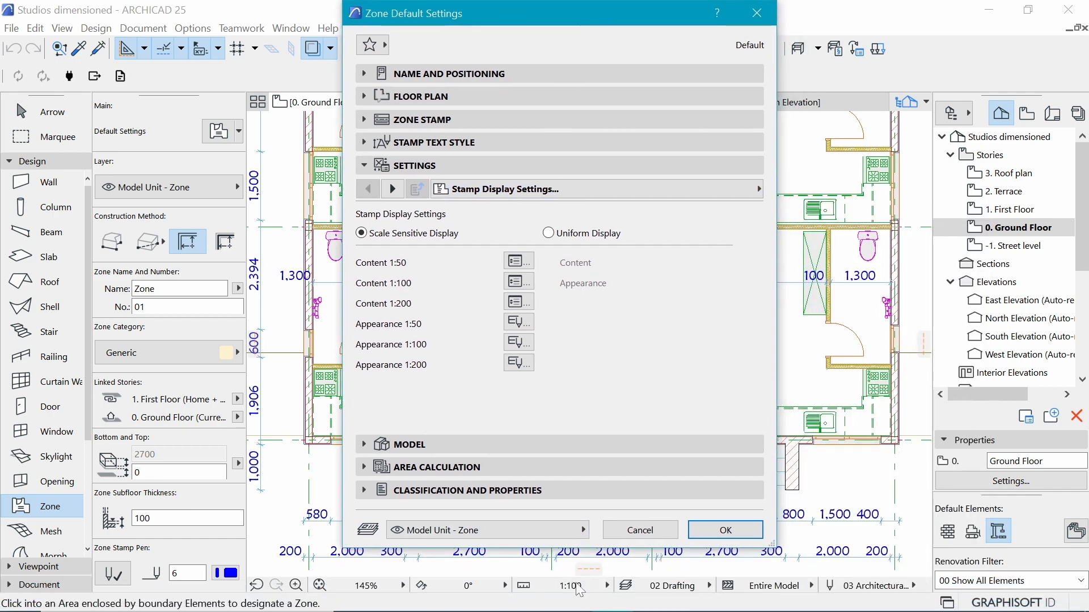
{"action": "left_click", "coordinate": [723, 190]}
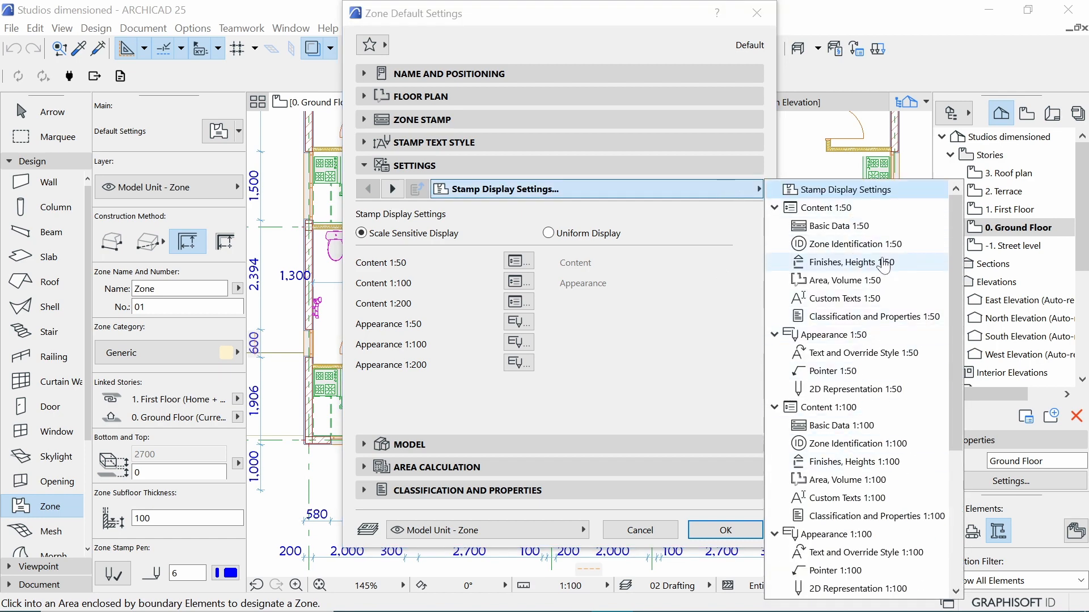
{"action": "scroll", "coordinate": [856, 262], "scroll_direction": "down", "scroll_amount": 1}
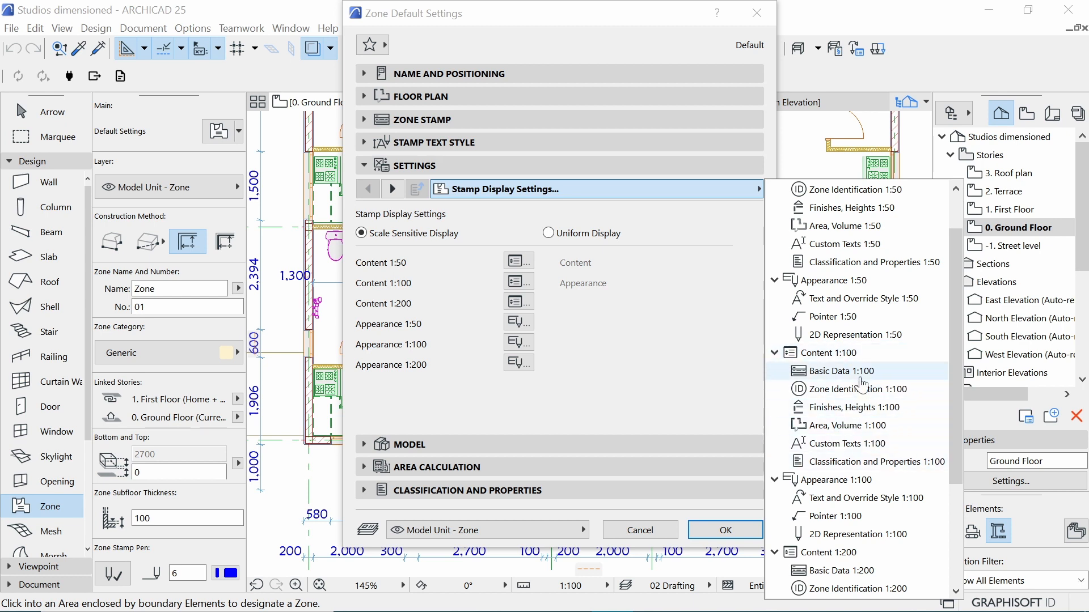
{"action": "left_click", "coordinate": [855, 354]}
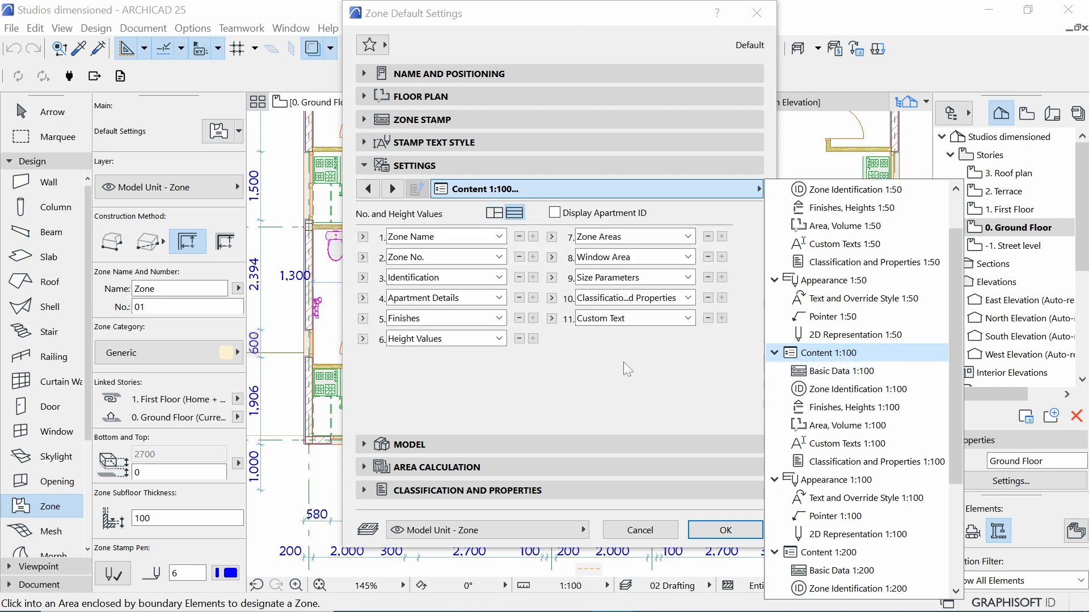
{"action": "left_click", "coordinate": [542, 373]}
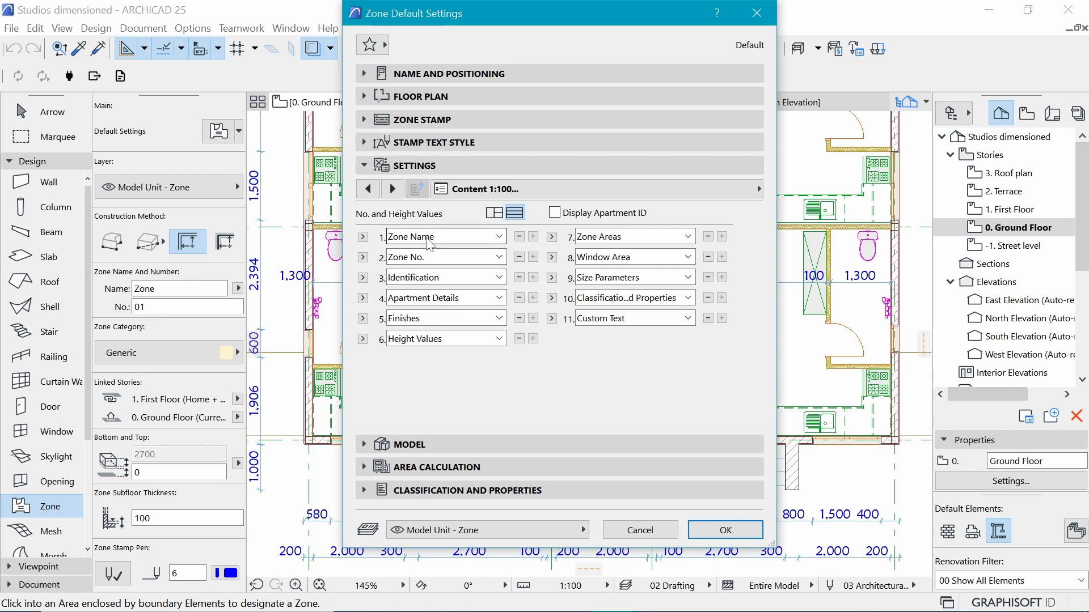
- Check the Zone Name and Zone No. content of the 1:100 stamp and include Flooring under Finishes
{"action": "left_click", "coordinate": [362, 237]}
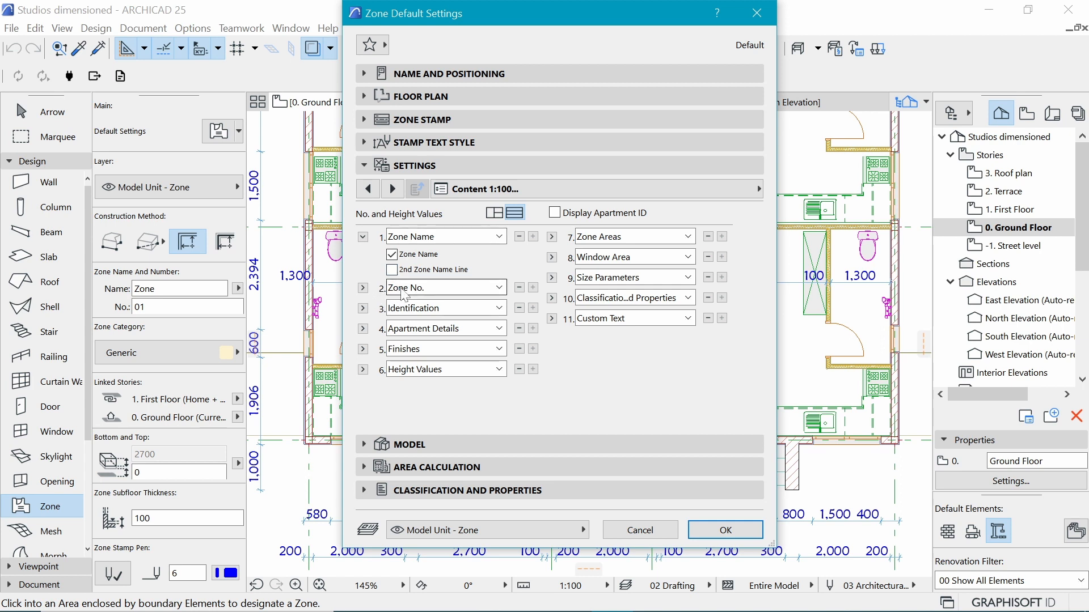
{"action": "left_click", "coordinate": [362, 288]}
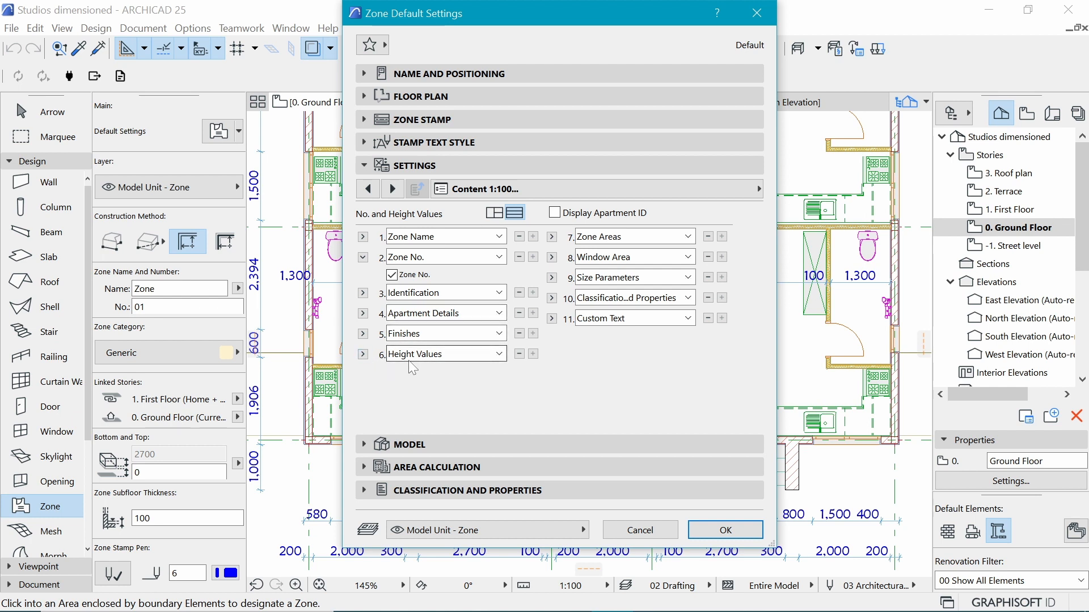
{"action": "left_click", "coordinate": [365, 336]}
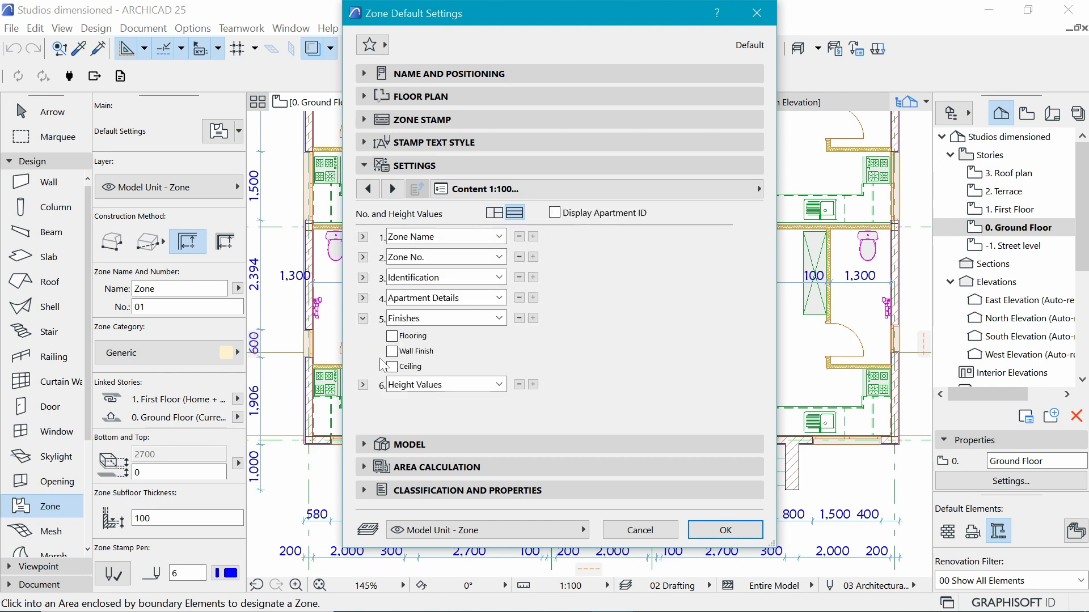
{"action": "left_click", "coordinate": [394, 337]}
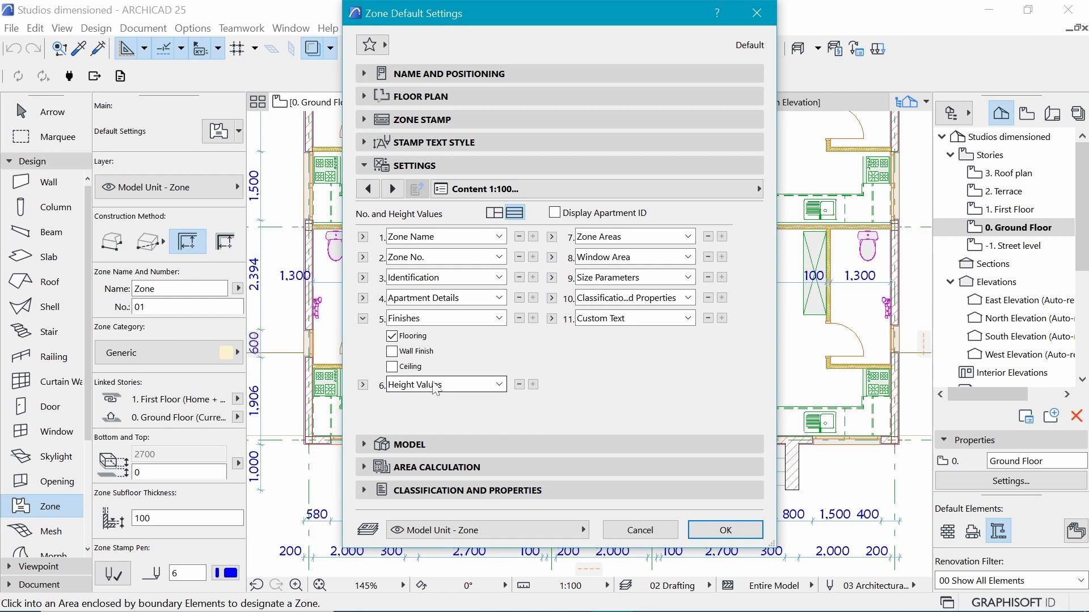
- Include Finished Floor Level among the height values shown in the 1:100 zone stamp
{"action": "left_click", "coordinate": [364, 386]}
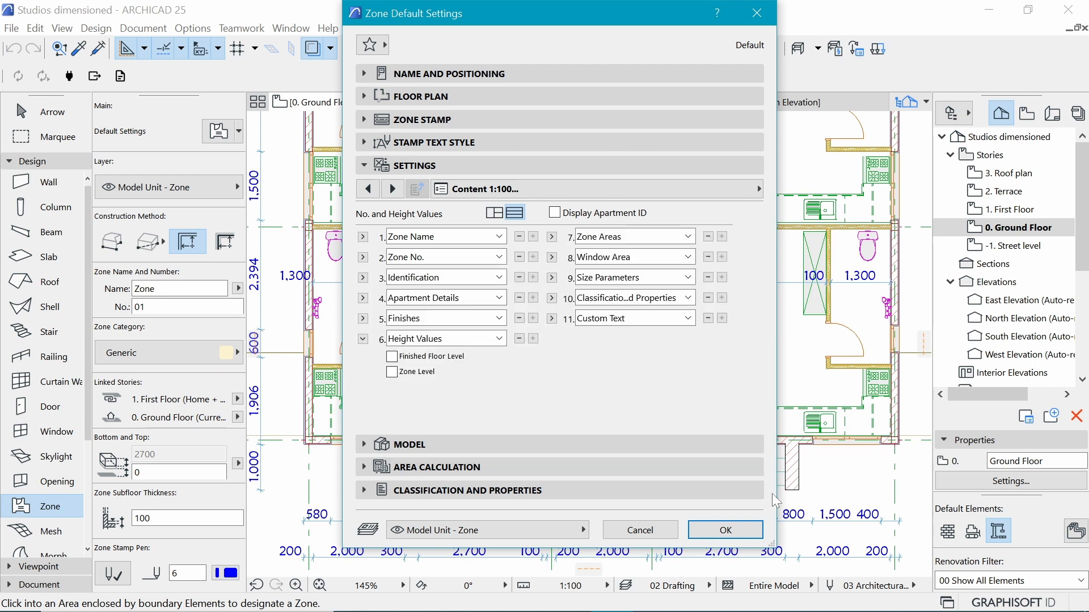
{"action": "left_click_drag", "start_coordinate": [641, 20], "coordinate": [574, 23]}
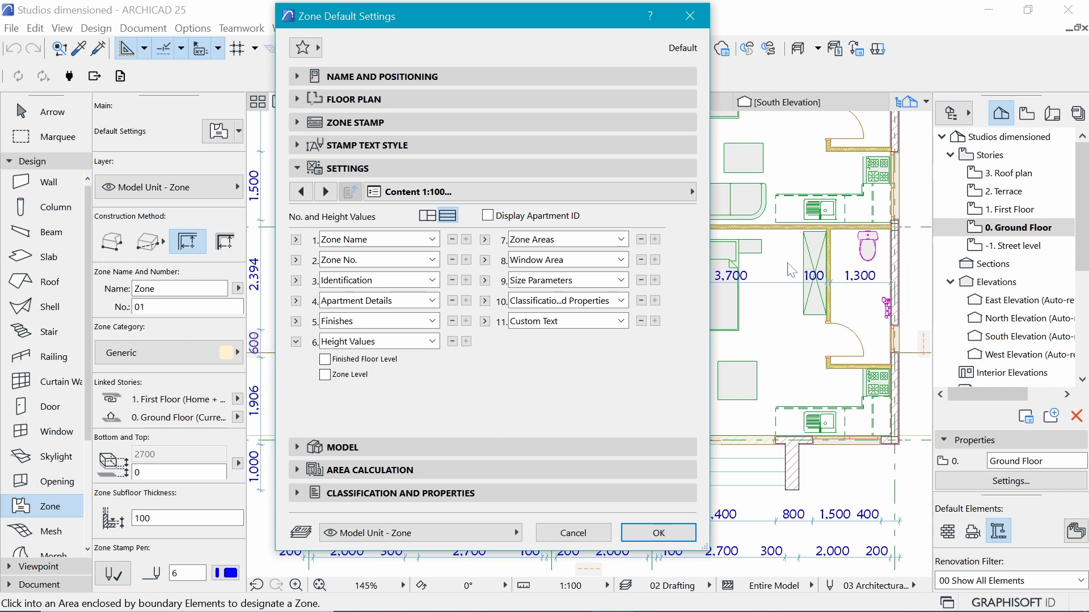
{"action": "left_click", "coordinate": [335, 362]}
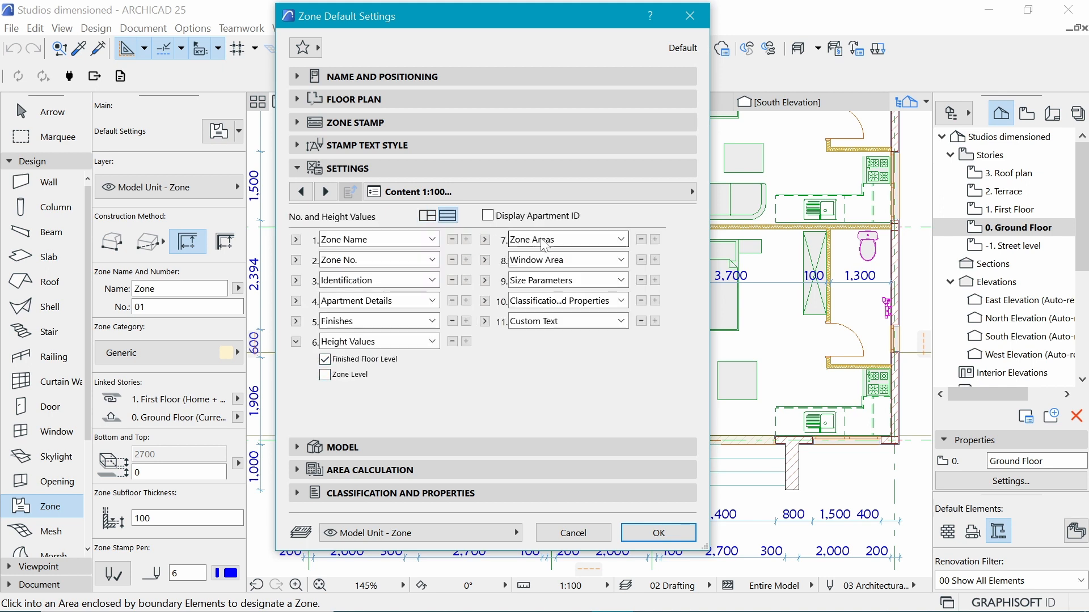
- Check the Zone Areas content of the 1:100 stamp and remove the Custom Text row
{"action": "left_click", "coordinate": [484, 239]}
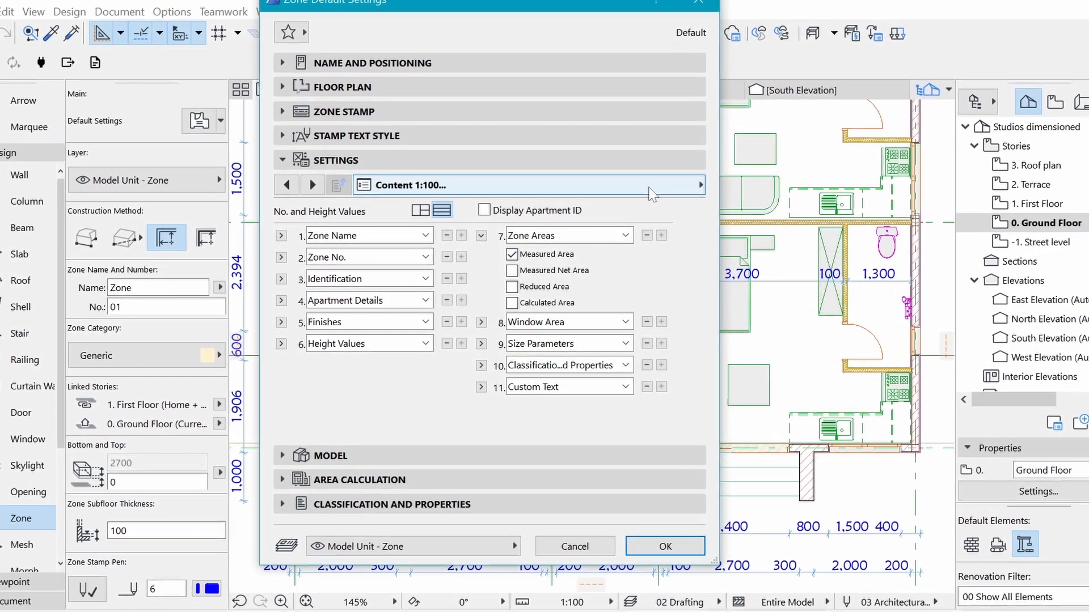
{"action": "left_click", "coordinate": [647, 188]}
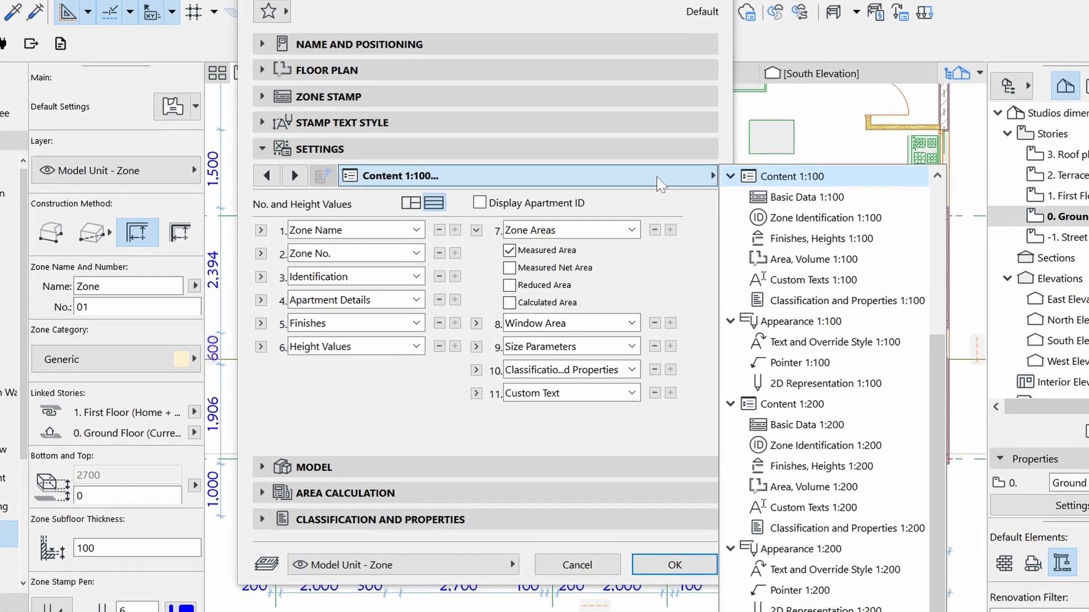
{"action": "left_click", "coordinate": [655, 179]}
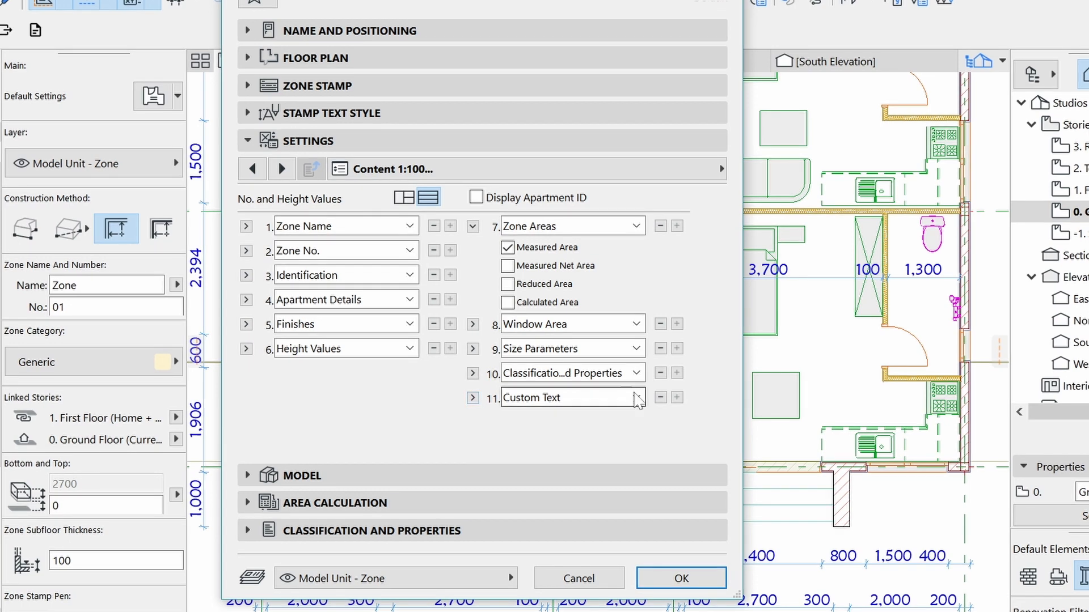
{"action": "left_click", "coordinate": [661, 398]}
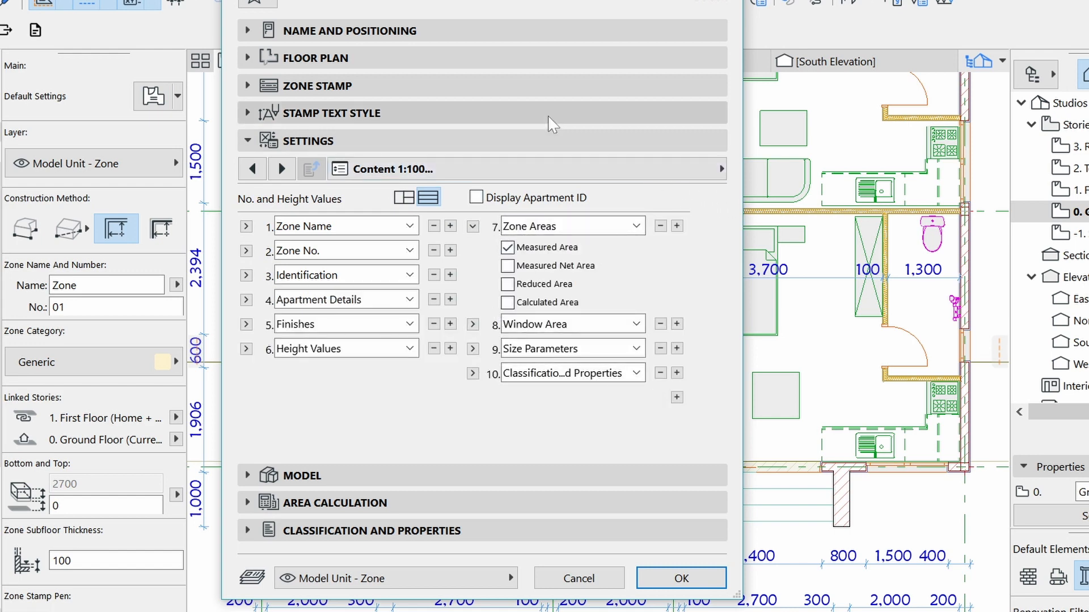
- Review the stamp text style and the zone stamp preview
{"action": "left_click", "coordinate": [507, 111]}
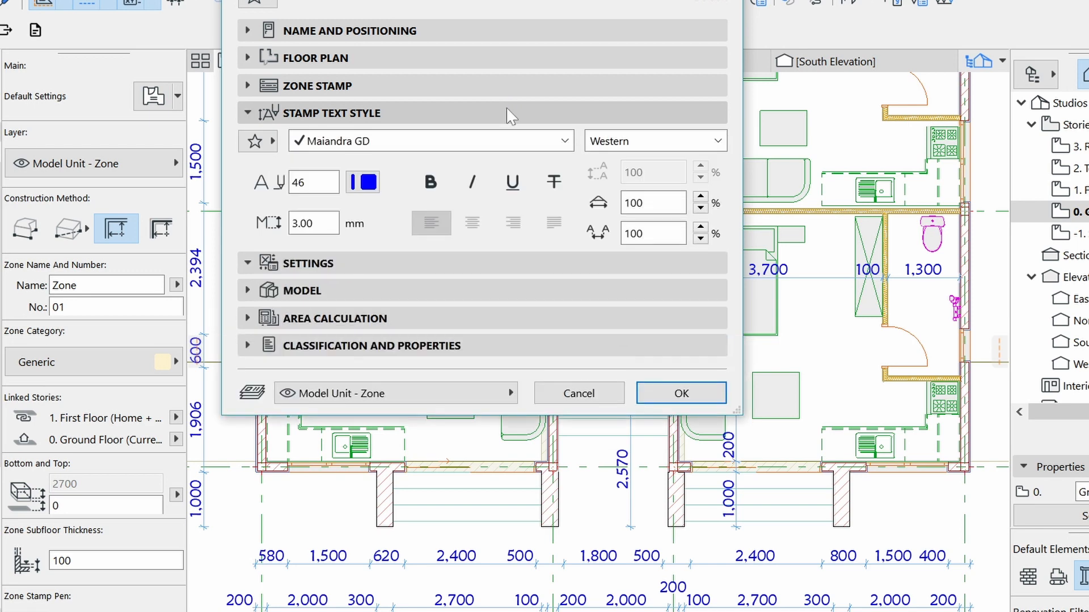
{"action": "left_click", "coordinate": [507, 112]}
{"action": "left_click", "coordinate": [492, 86]}
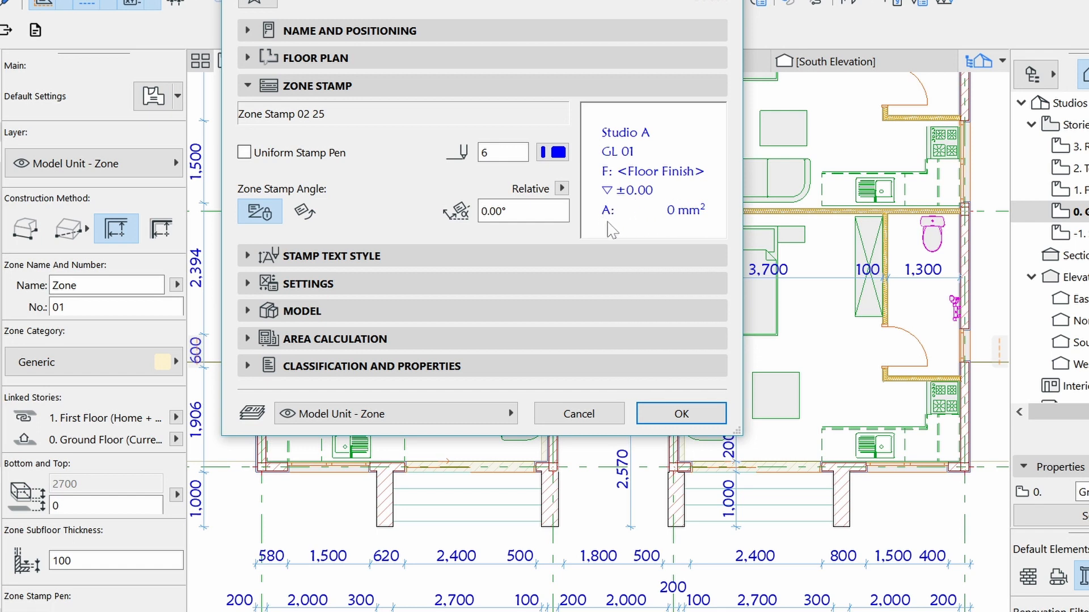
- Change the floor finish title to ff in the Finishes, Heights 1:100 settings of the zone stamp
{"action": "left_click", "coordinate": [459, 260]}
{"action": "left_click", "coordinate": [388, 421]}
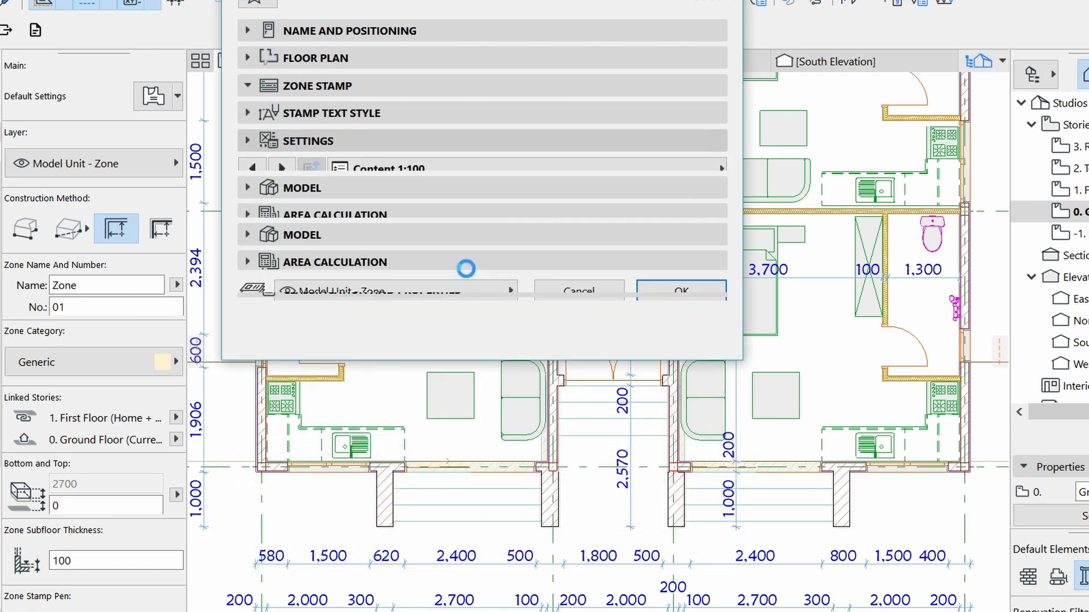
{"action": "left_click", "coordinate": [550, 176]}
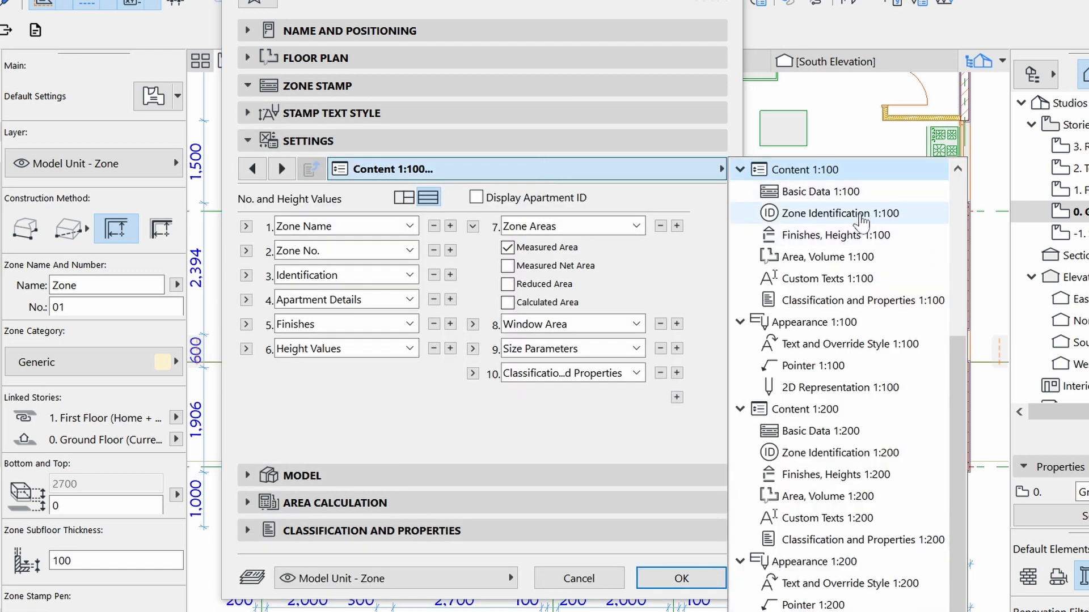
{"action": "left_click", "coordinate": [850, 234]}
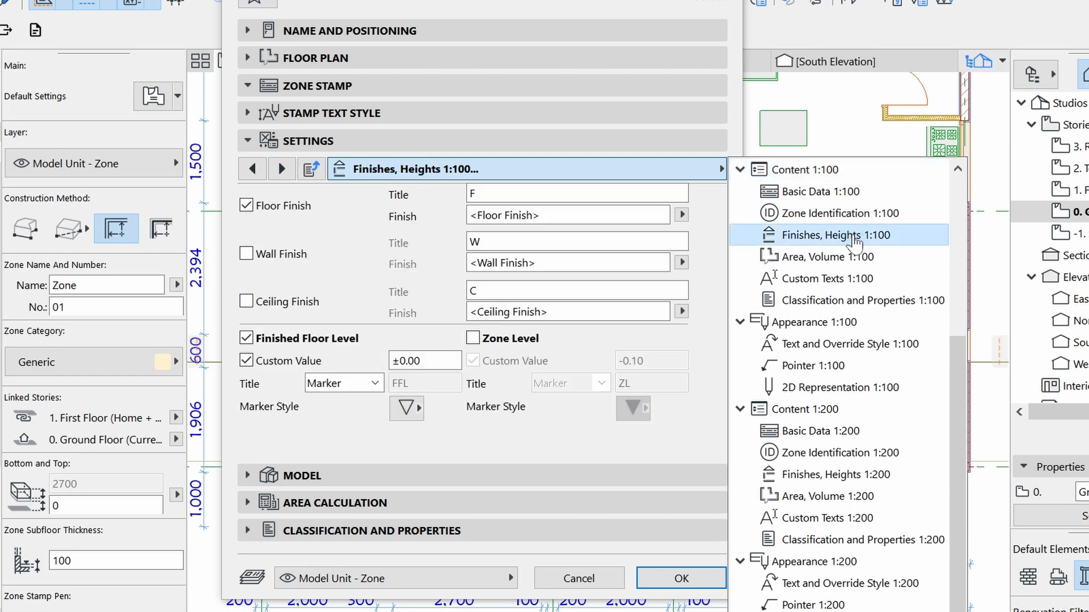
{"action": "left_click", "coordinate": [474, 194]}
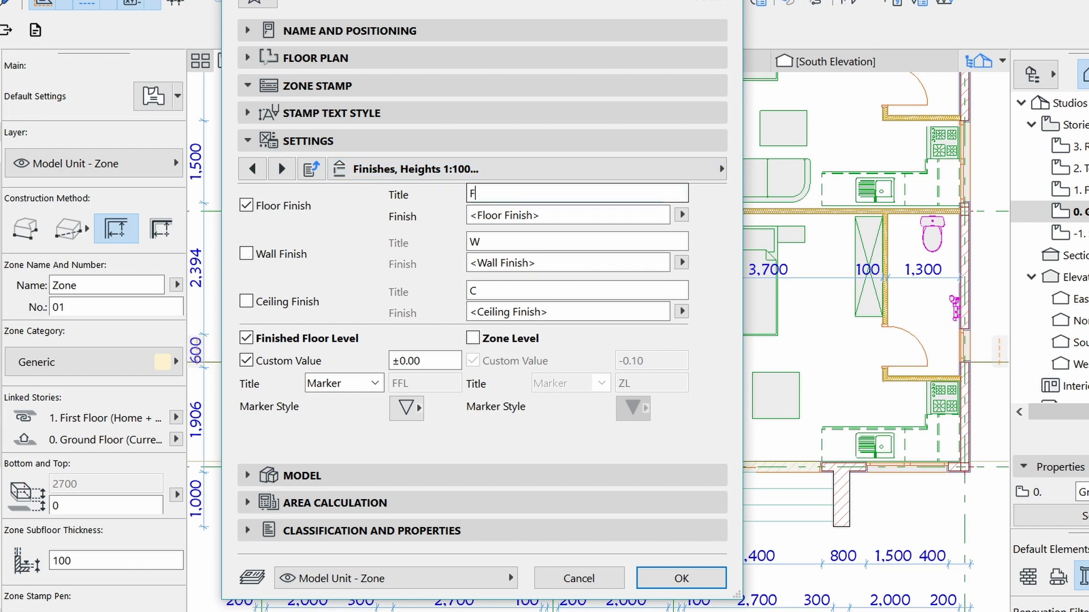
{"action": "double_click", "coordinate": [474, 194]}
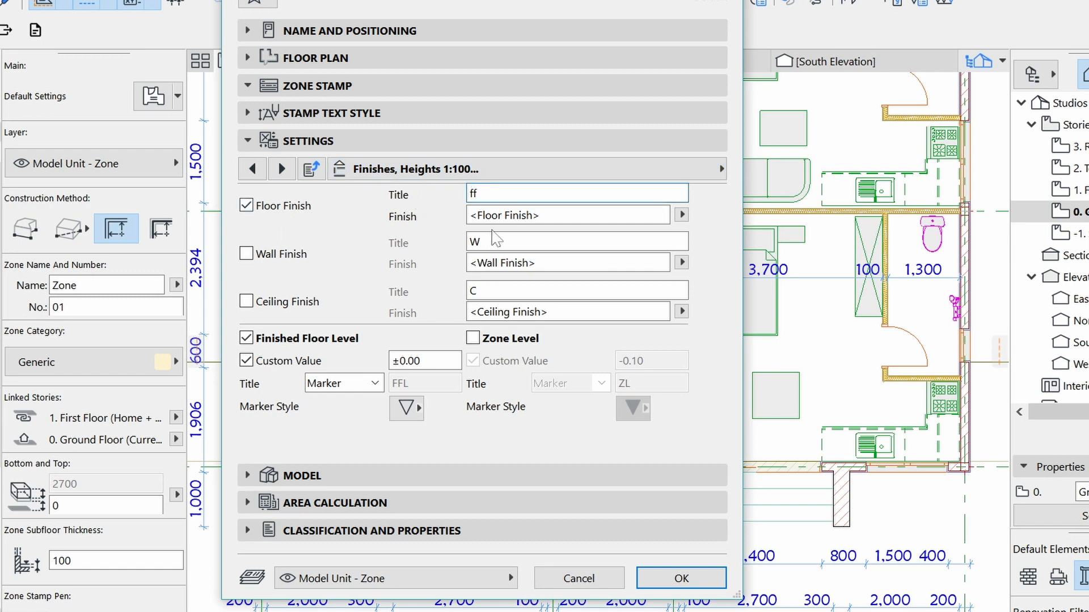
- Specify porcelain tiles as the floor finish of the 1:100 zone stamp
{"action": "left_click", "coordinate": [500, 216]}
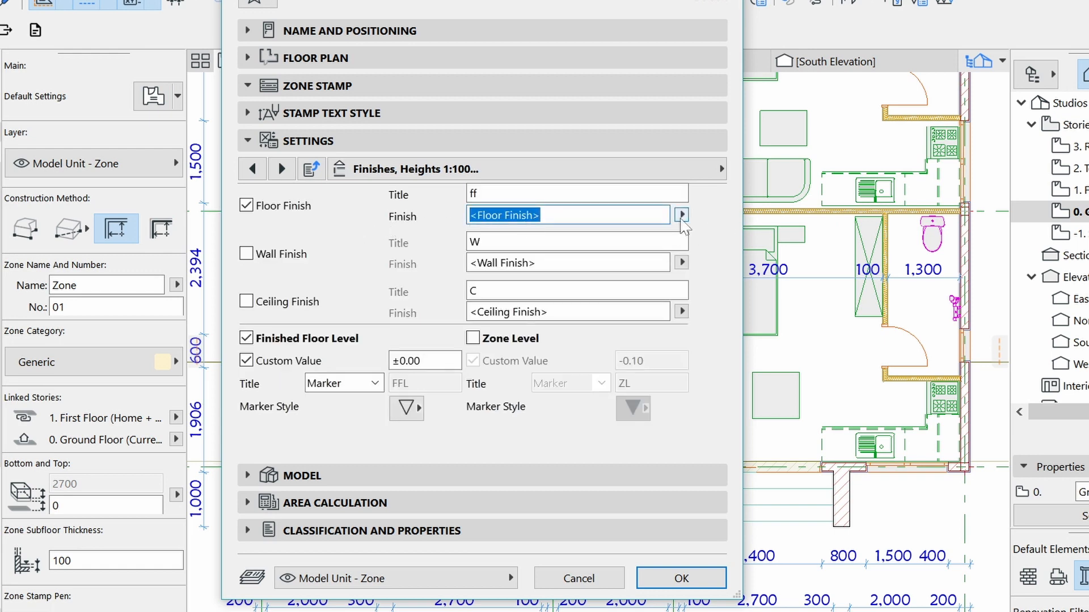
{"action": "left_click", "coordinate": [681, 216]}
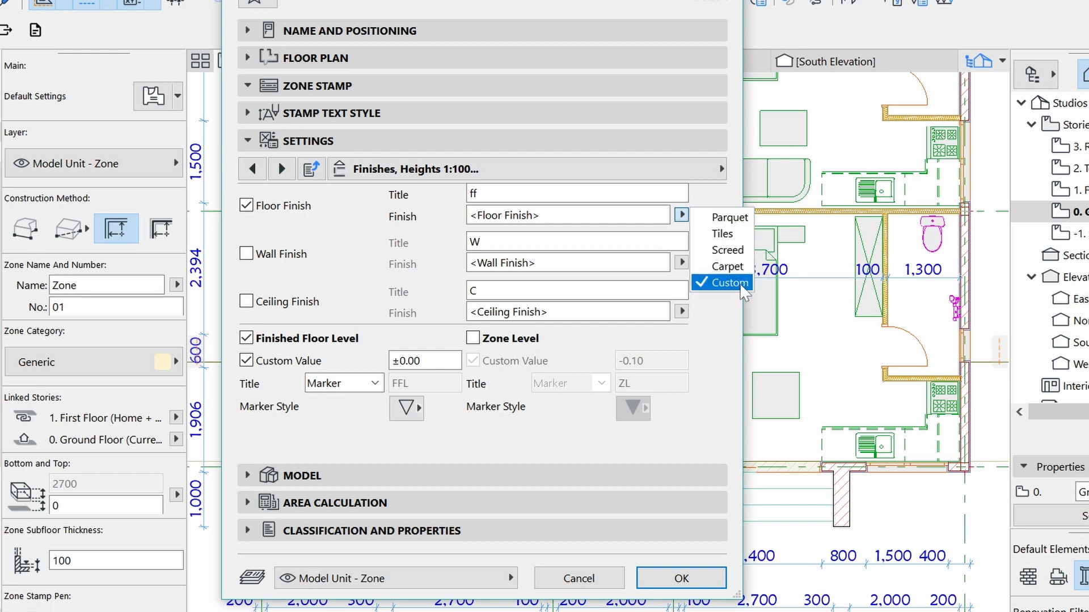
{"action": "left_click", "coordinate": [722, 234]}
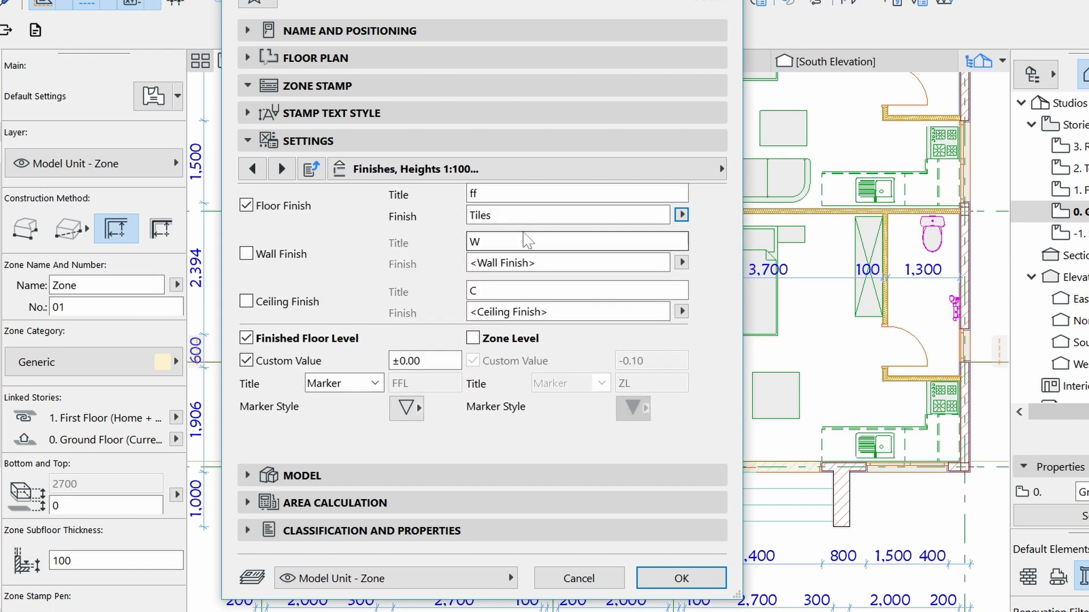
{"action": "left_click_drag", "start_coordinate": [470, 215], "coordinate": [476, 216]}
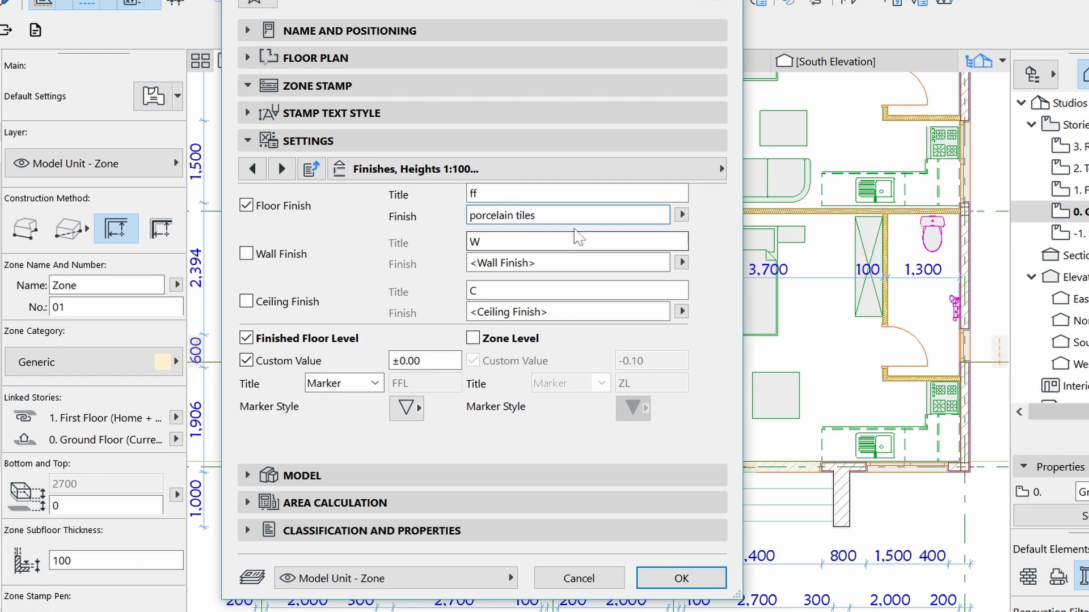
{"action": "left_click", "coordinate": [300, 279]}
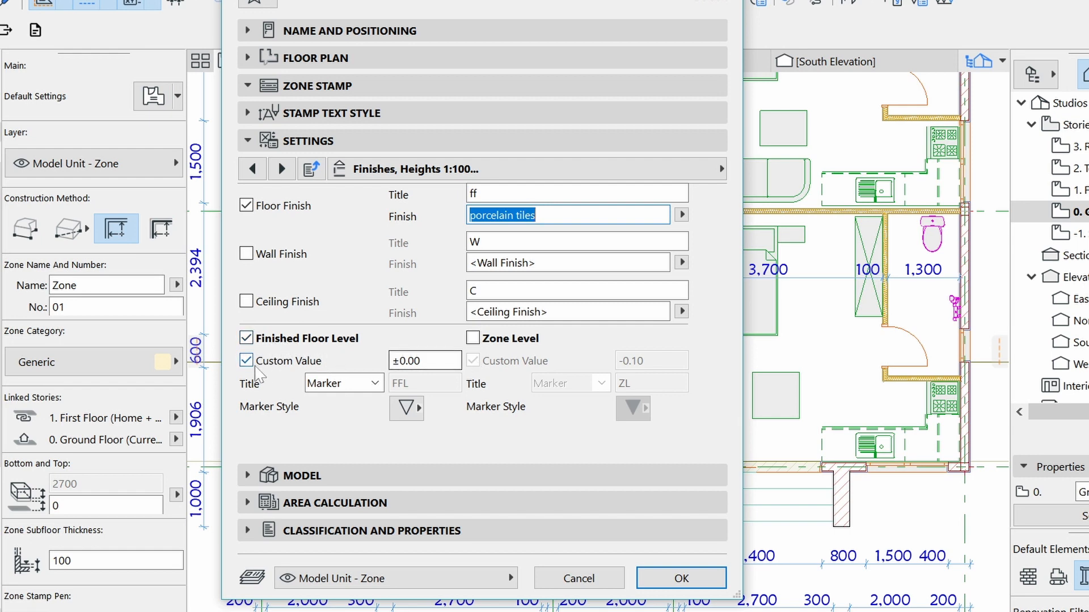
- Change the Finished Floor Level marker style to the quartered circle, using ±0.00 as the custom value
{"action": "left_click_drag", "start_coordinate": [426, 361], "coordinate": [391, 361]}
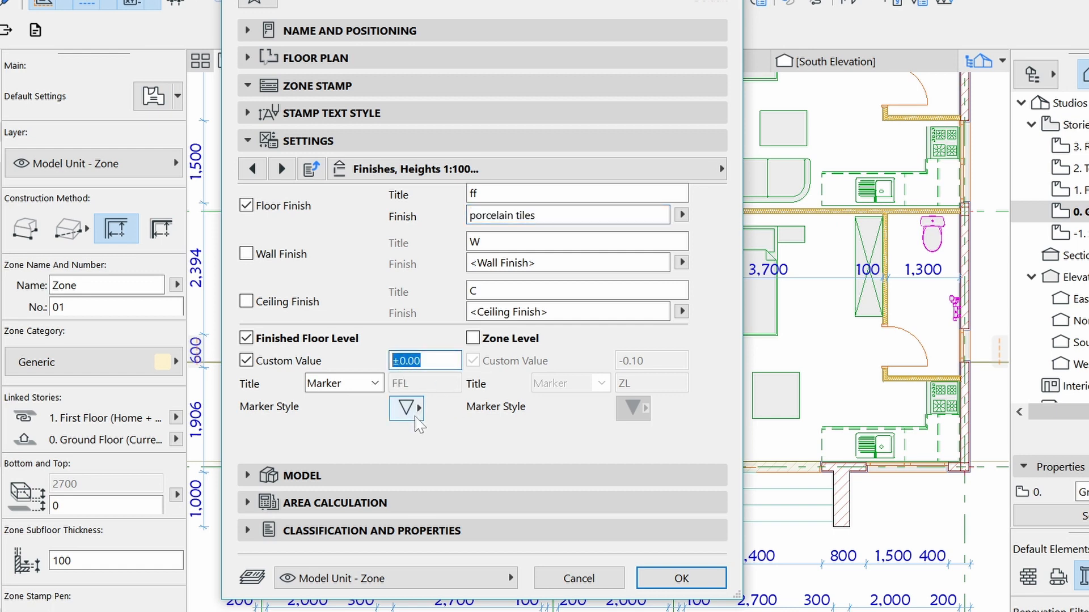
{"action": "left_click", "coordinate": [414, 413]}
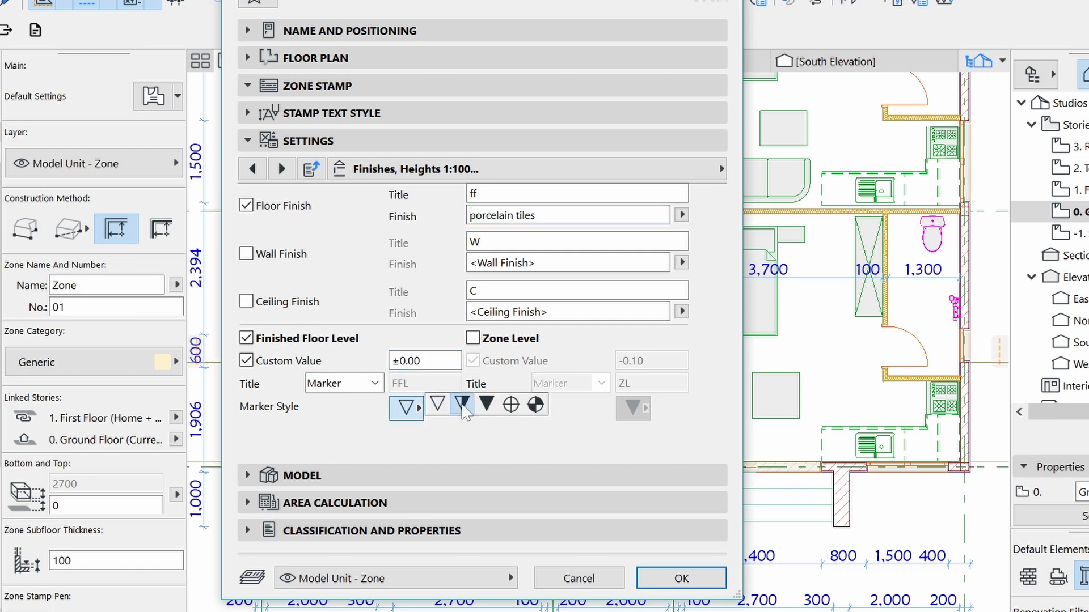
{"action": "left_click", "coordinate": [535, 404]}
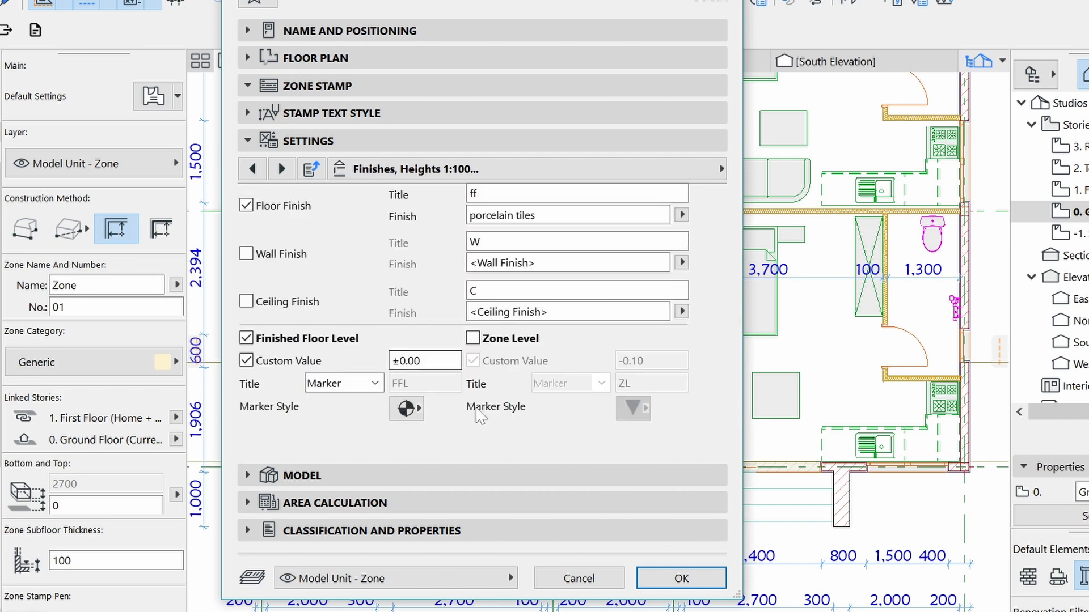
- Review the Area, Volume, Custom Texts and Classification and Properties settings of the 1:100 stamp
{"action": "left_click", "coordinate": [718, 169]}
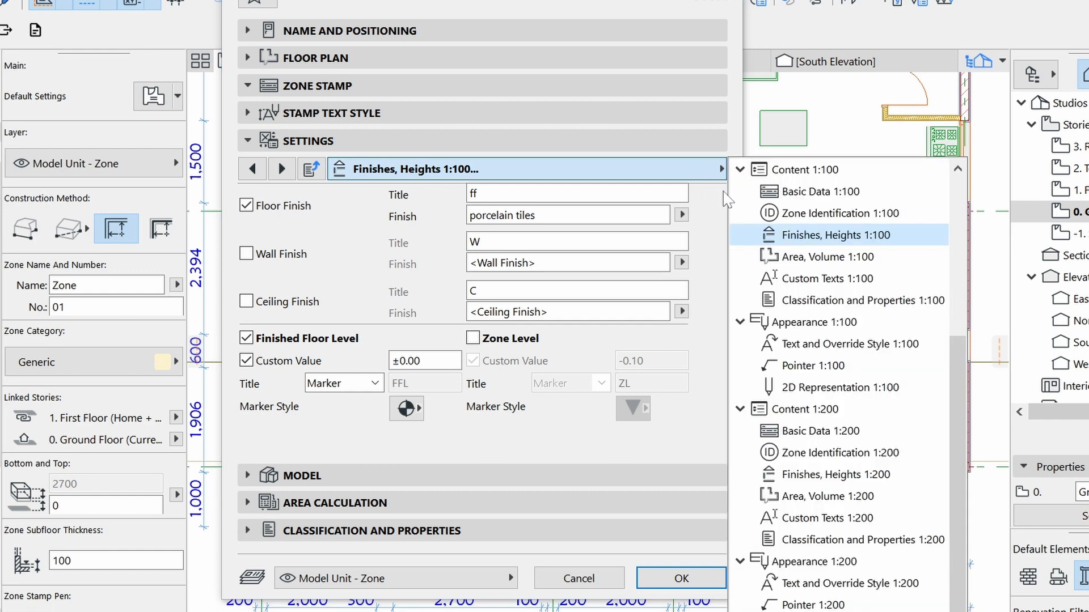
{"action": "left_click", "coordinate": [801, 259]}
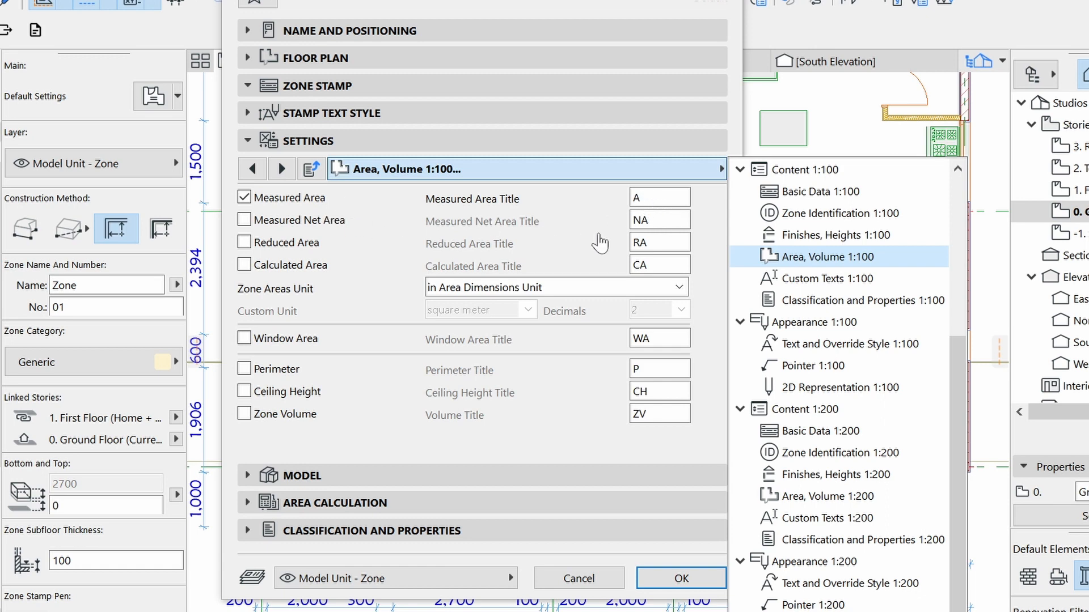
{"action": "left_click", "coordinate": [835, 284]}
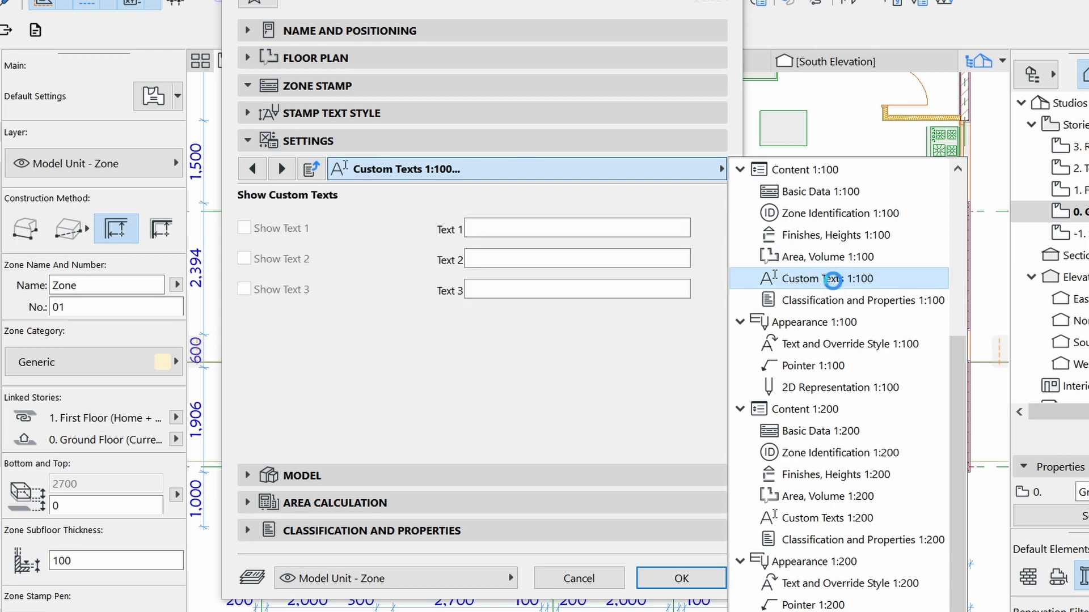
{"action": "left_click", "coordinate": [850, 301]}
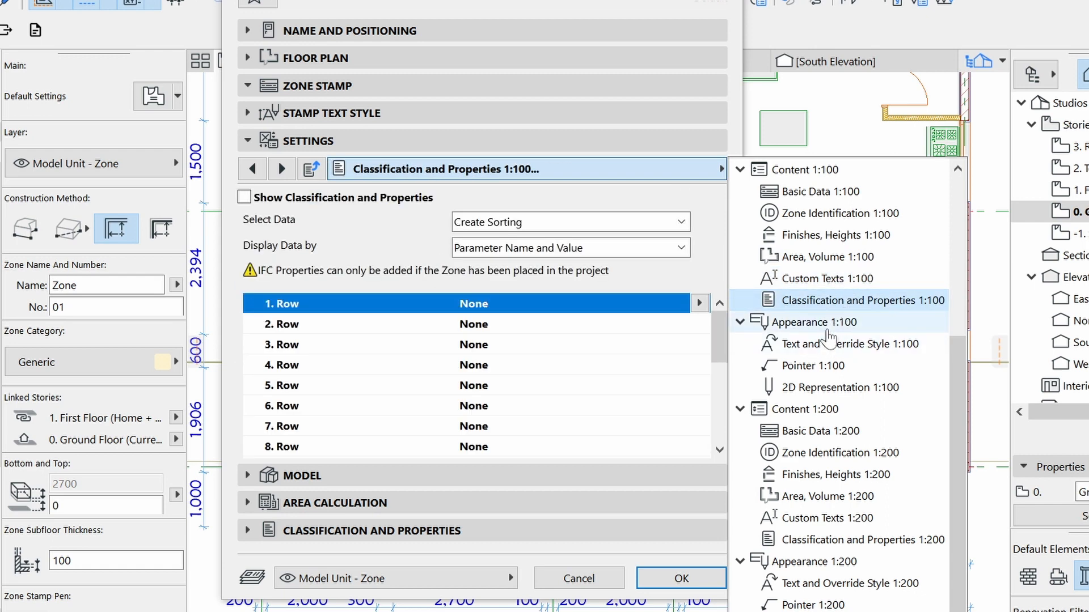
- Review the Appearance and Text and Override Style settings for 1:100 and accept the zone default settings
{"action": "left_click", "coordinate": [828, 323]}
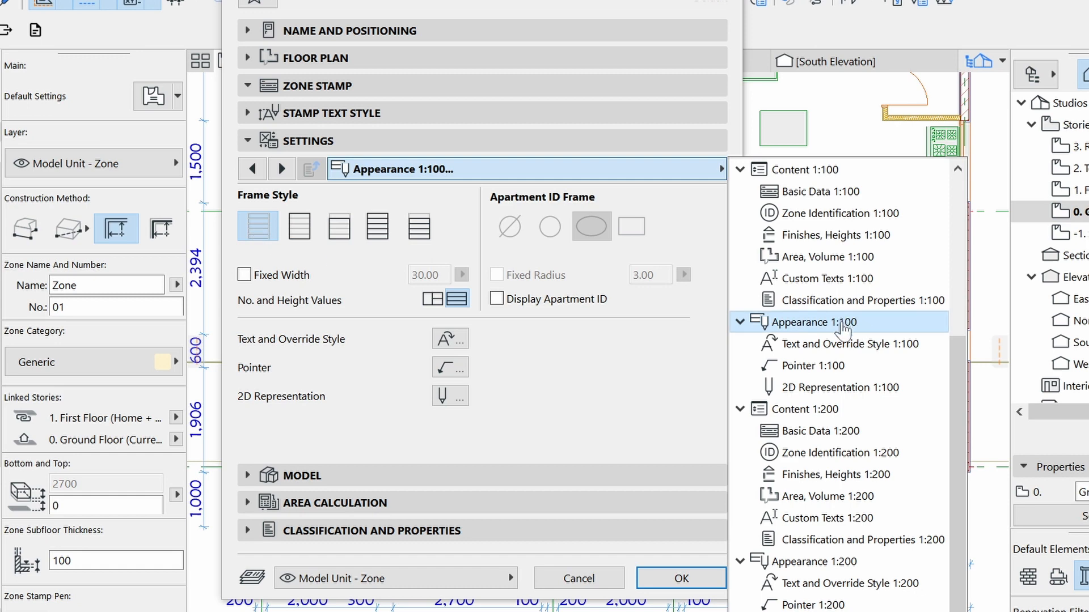
{"action": "left_click", "coordinate": [843, 344]}
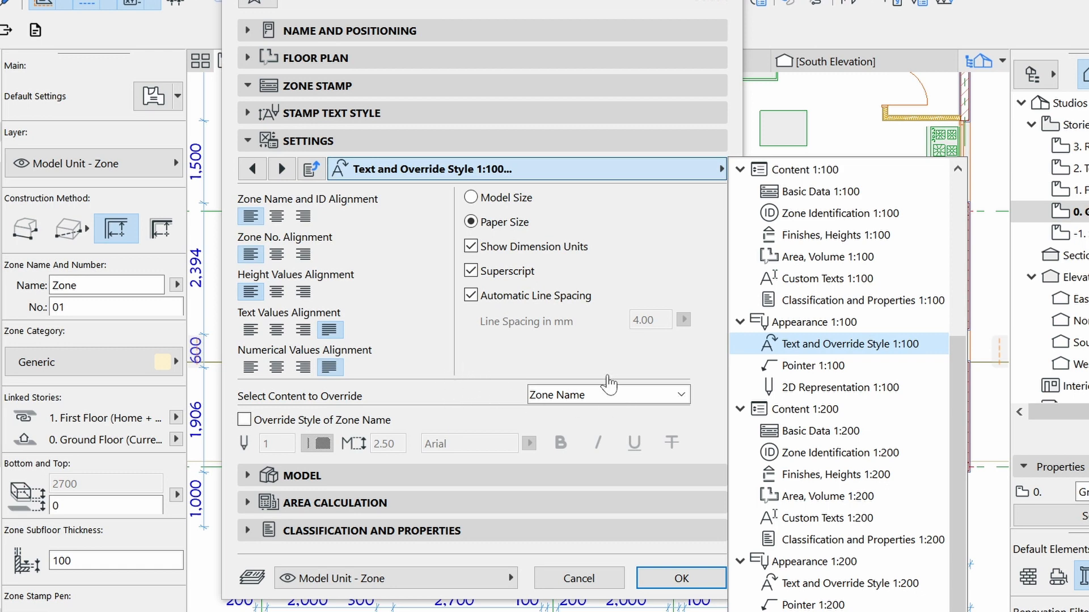
{"action": "left_click", "coordinate": [472, 354]}
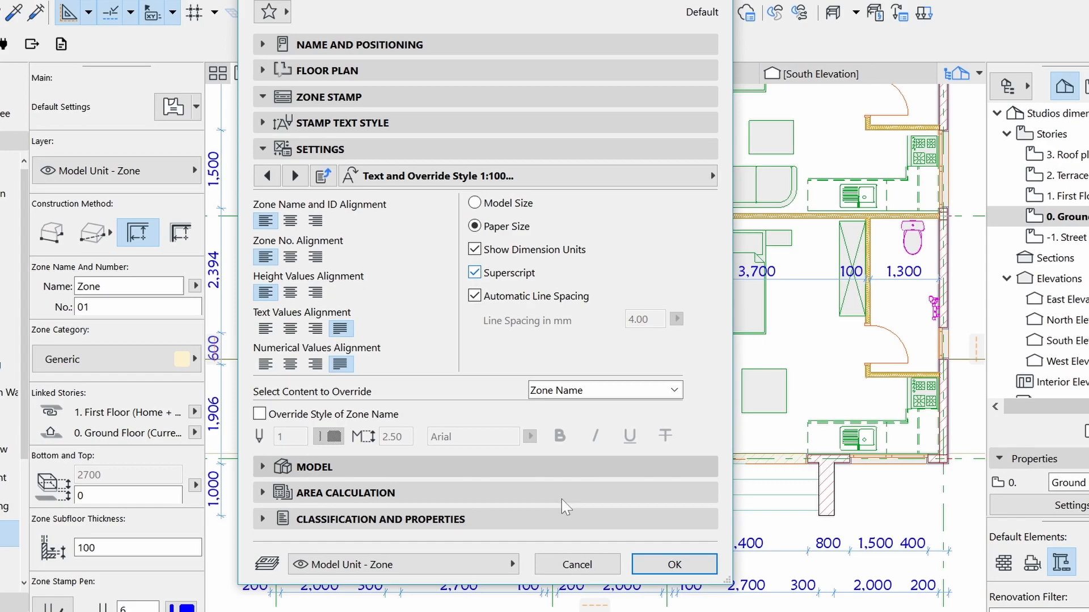
{"action": "left_click", "coordinate": [662, 566]}
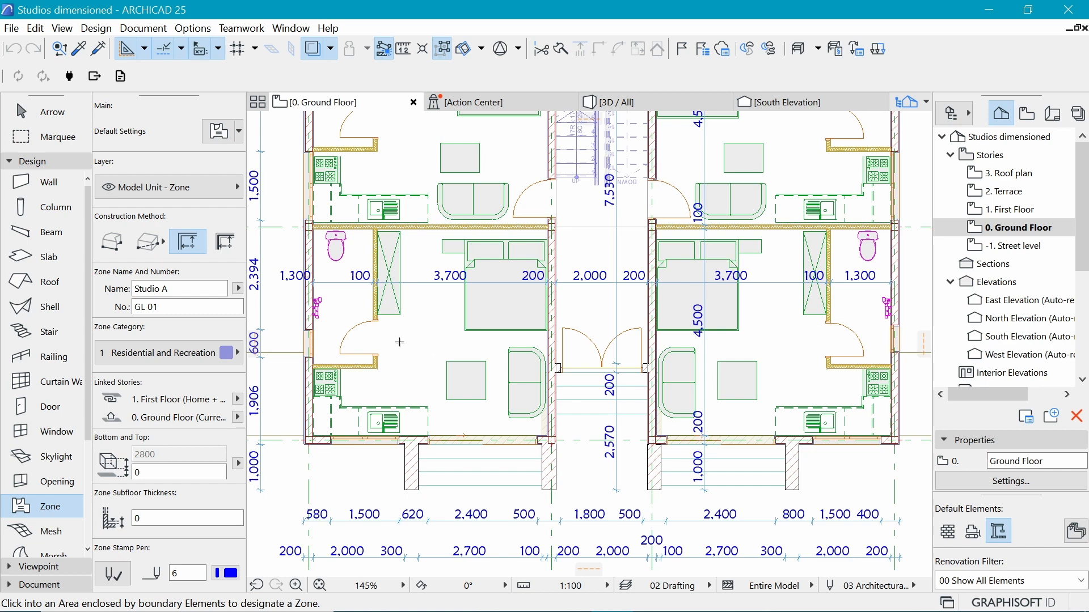
- Place the Studio A zone in the main room of the lower-left studio, with its stamp near the room's centre
{"action": "scroll", "coordinate": [399, 341], "scroll_direction": "up", "scroll_amount": 3}
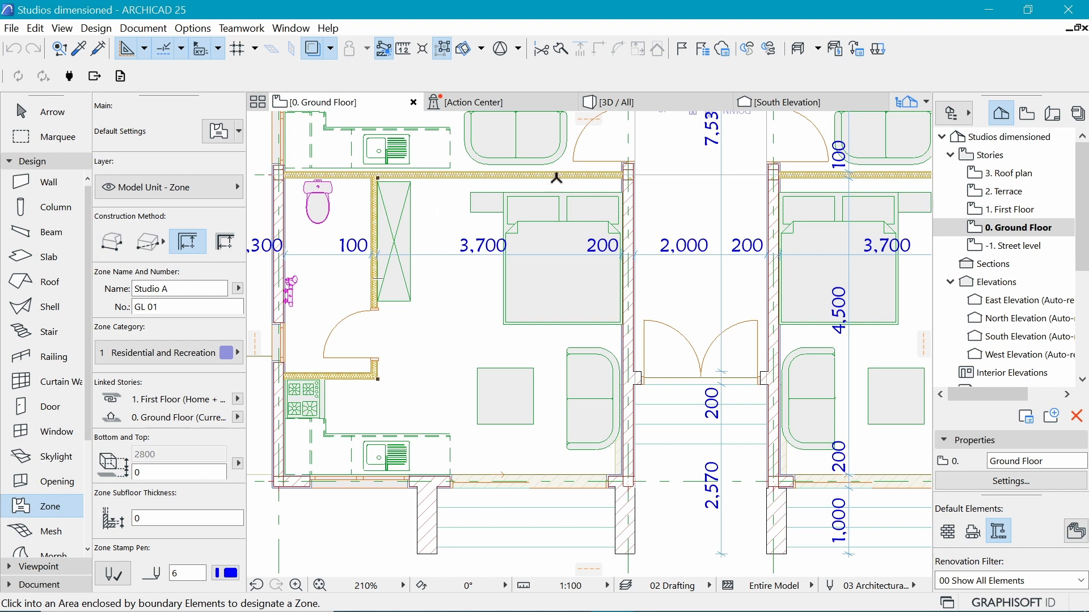
{"action": "left_click", "coordinate": [448, 328]}
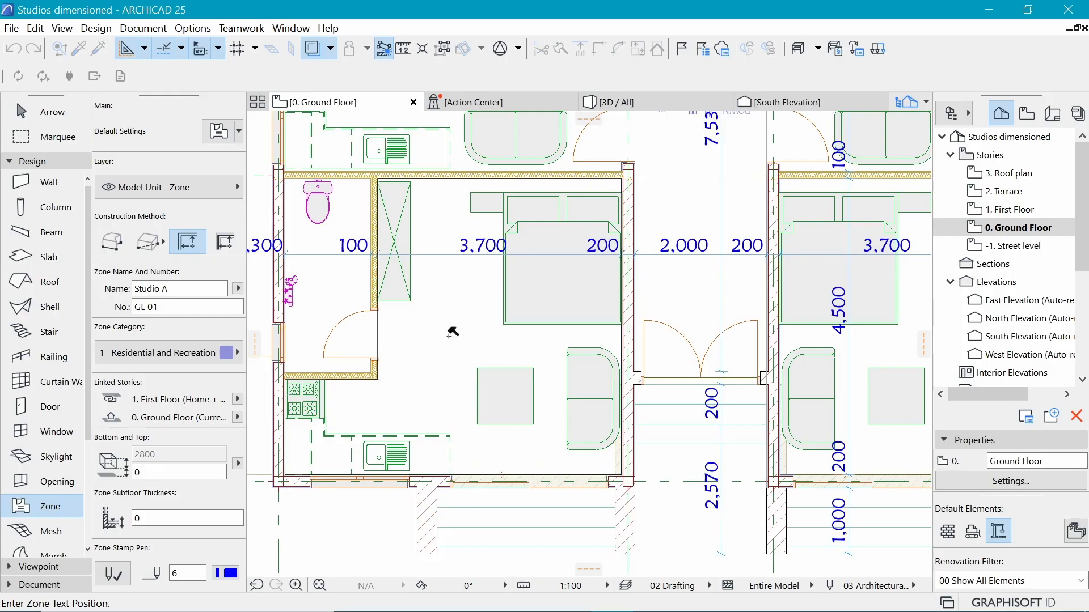
{"action": "left_click", "coordinate": [453, 336]}
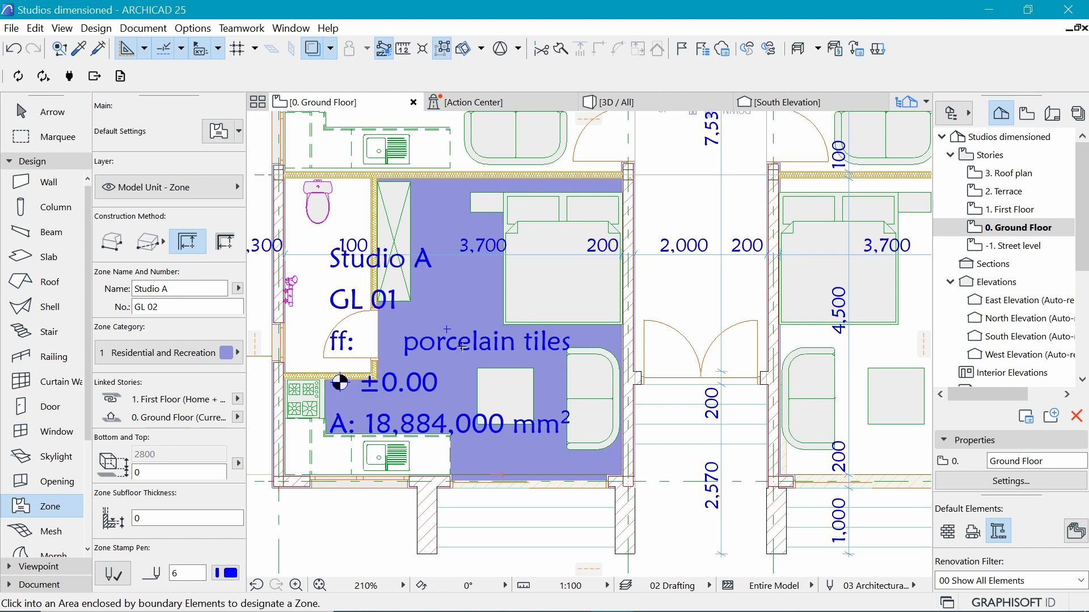
- Enable the cover fill in the placed Studio A zone's floor plan settings and set it to Background
{"action": "left_click", "coordinate": [445, 329], "text": "shift"}
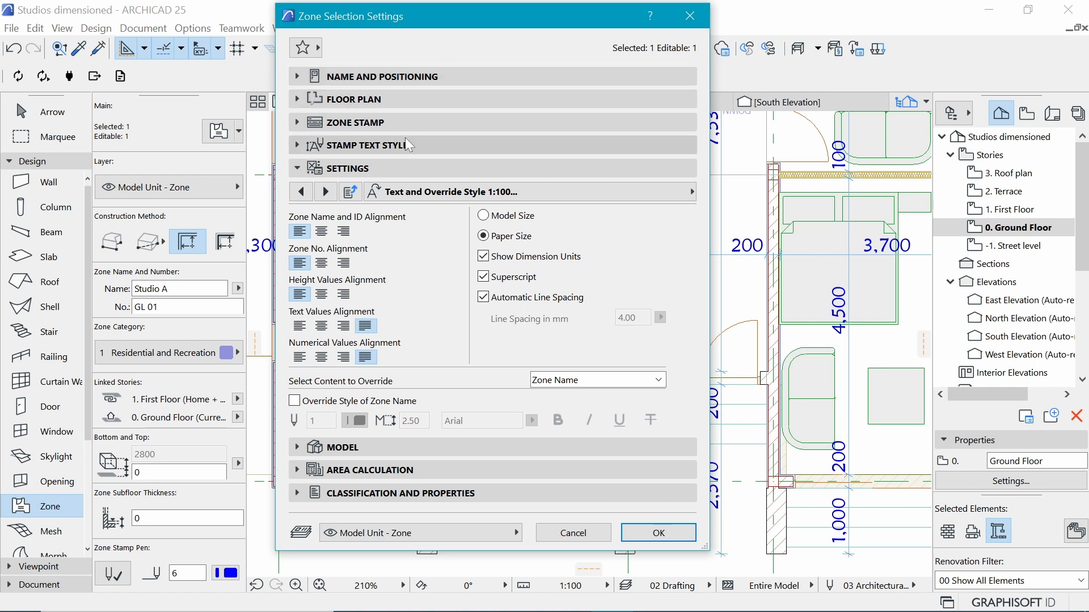
{"action": "left_click", "coordinate": [391, 100]}
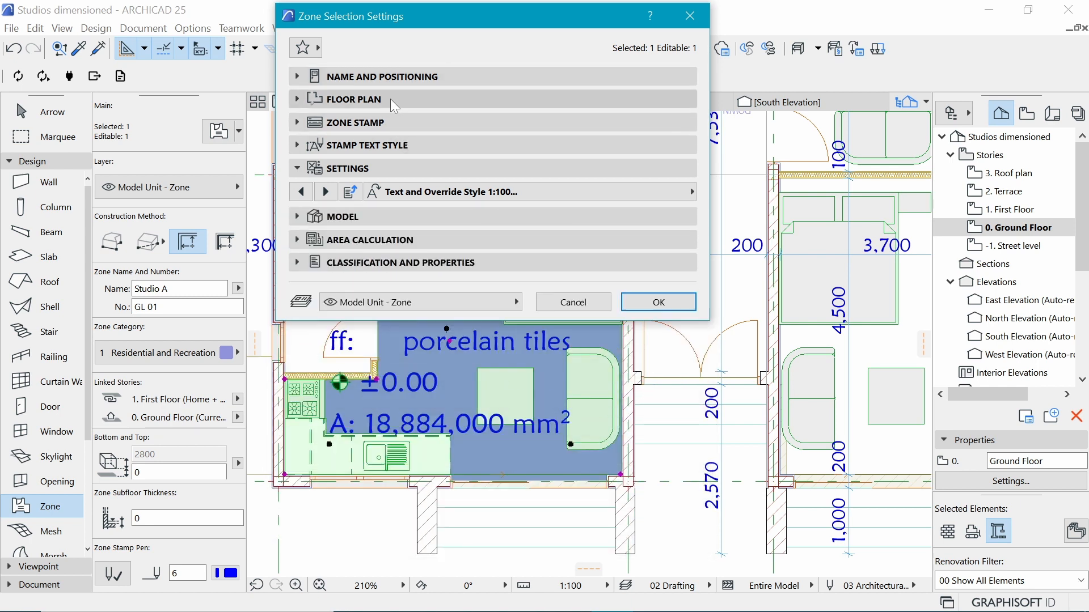
{"action": "left_click", "coordinate": [307, 185]}
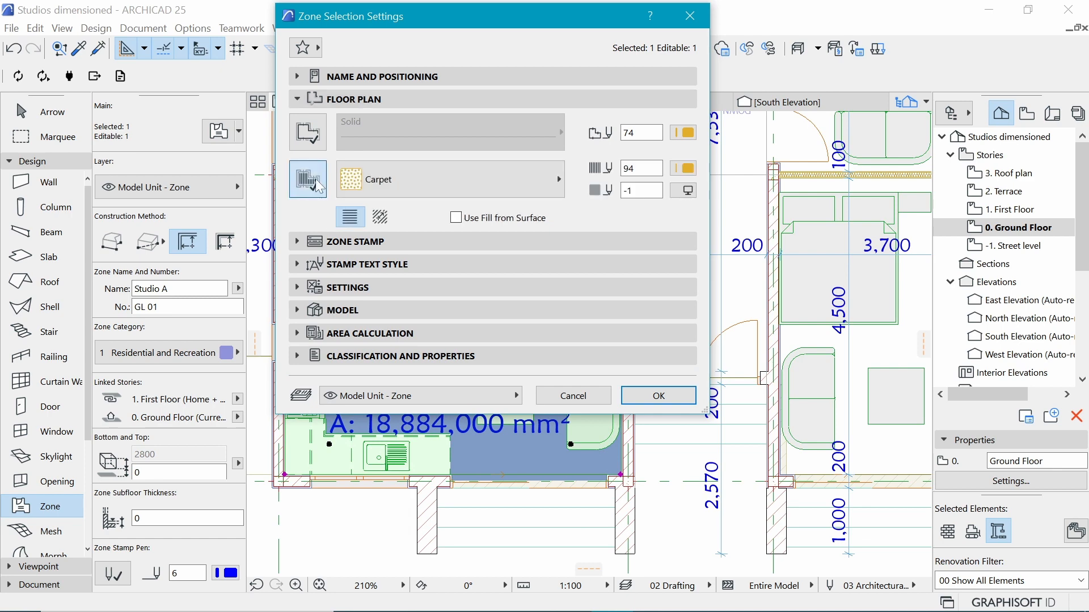
{"action": "left_click", "coordinate": [457, 180]}
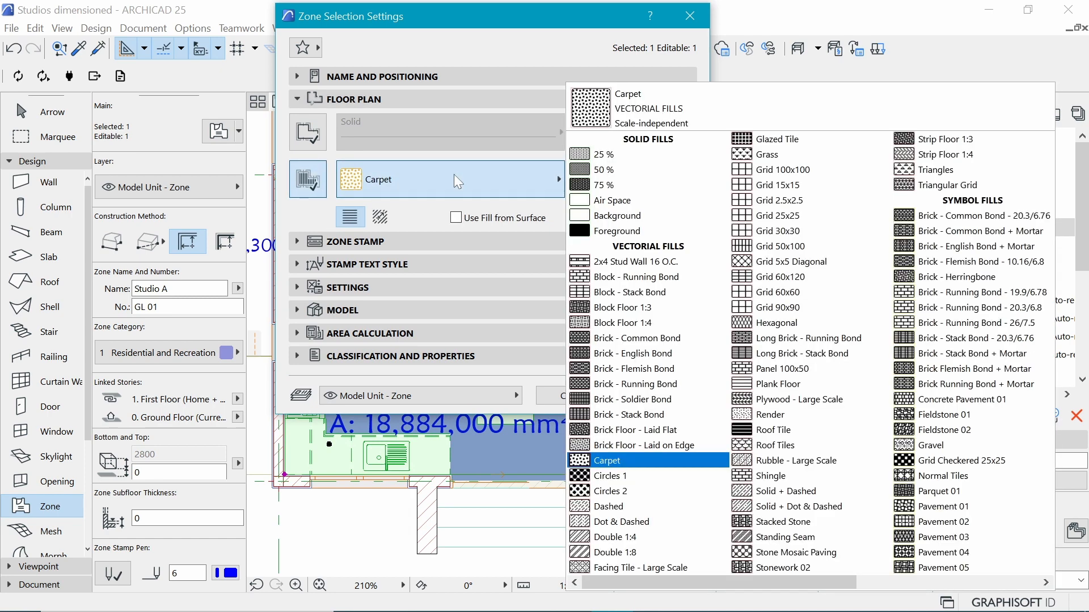
{"action": "left_click", "coordinate": [625, 215]}
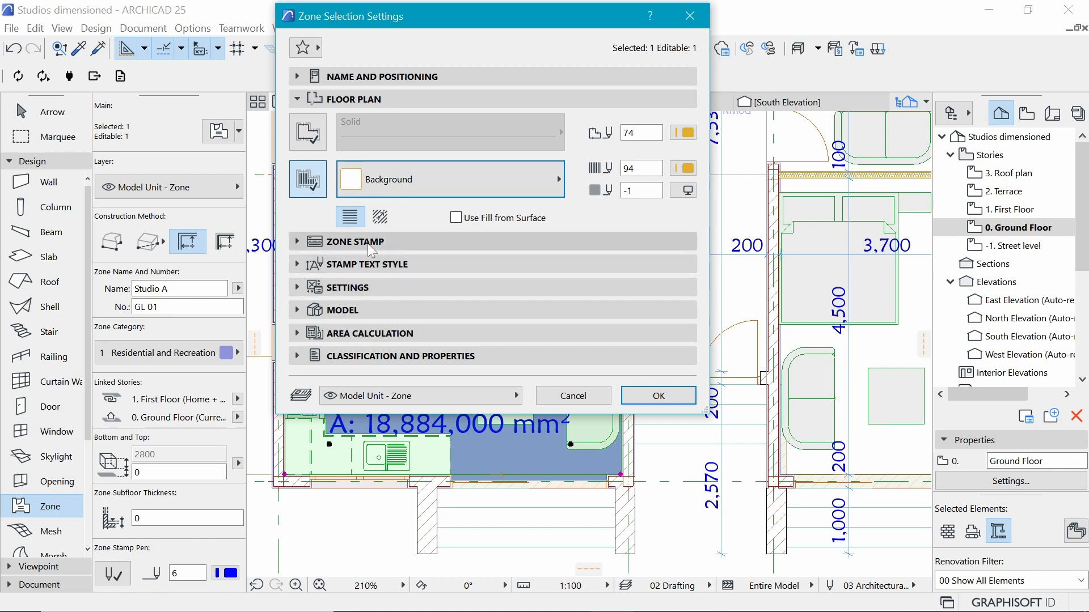
- Set the Studio A zone's stamp text height to 1.50 mm and apply the zone settings
{"action": "left_click_drag", "start_coordinate": [479, 16], "coordinate": [588, 42]}
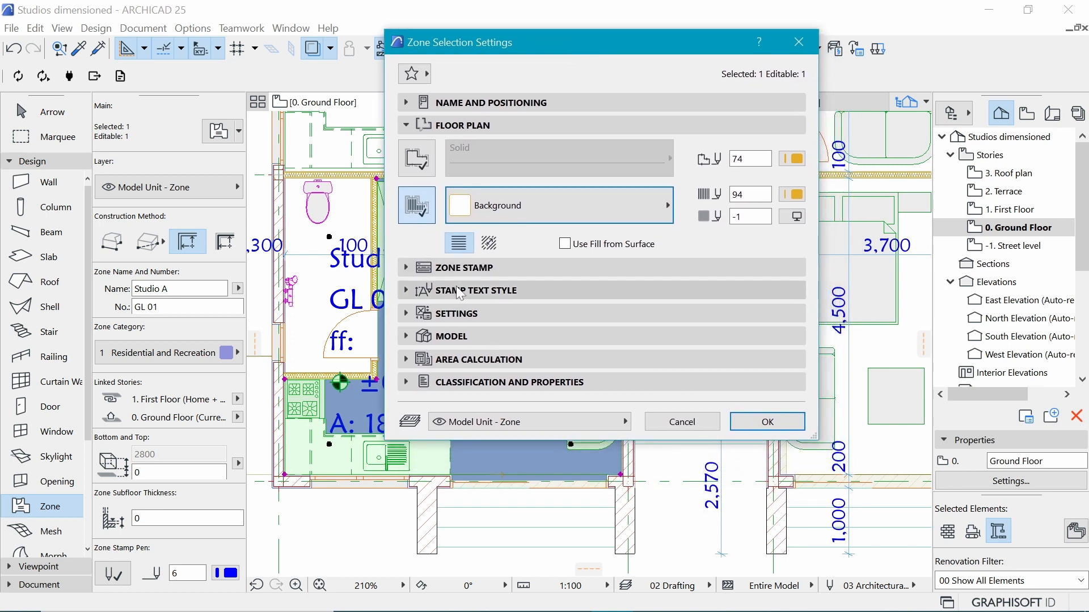
{"action": "left_click", "coordinate": [476, 292]}
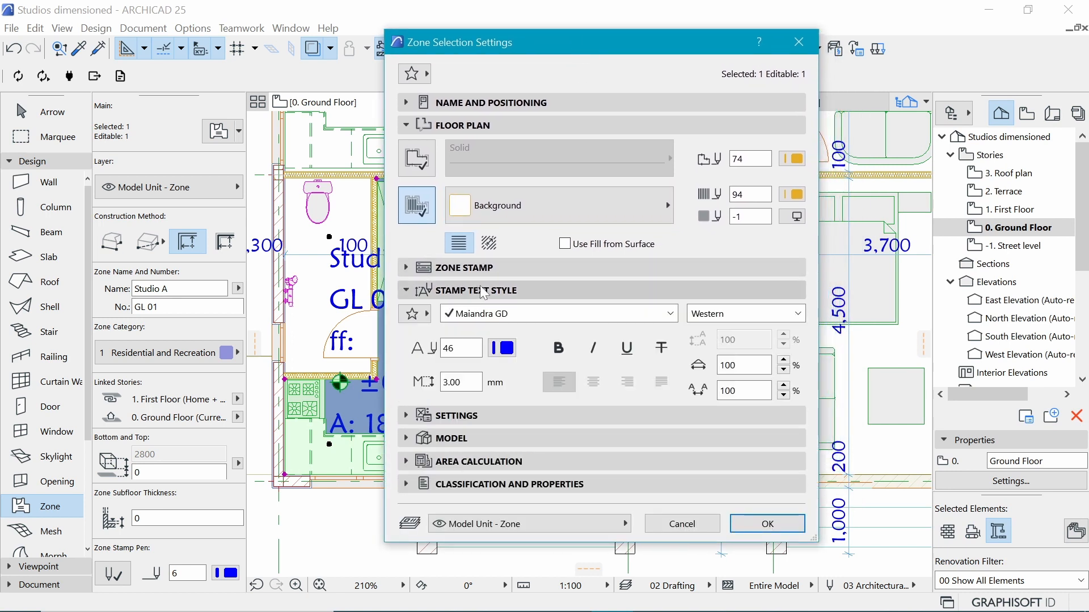
{"action": "left_click", "coordinate": [454, 382]}
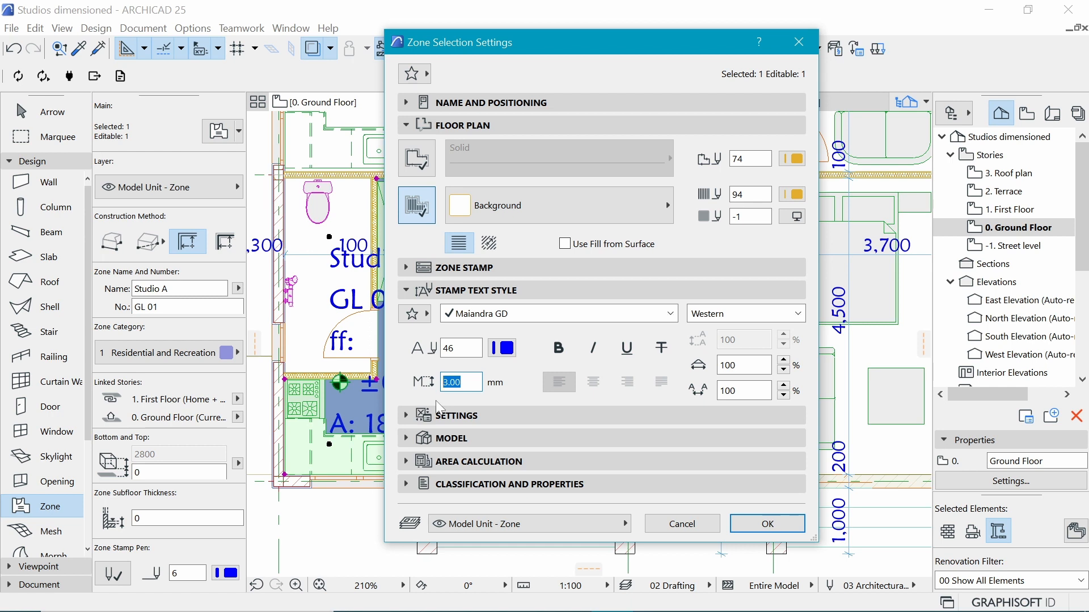
{"action": "type", "text": "1.5"}
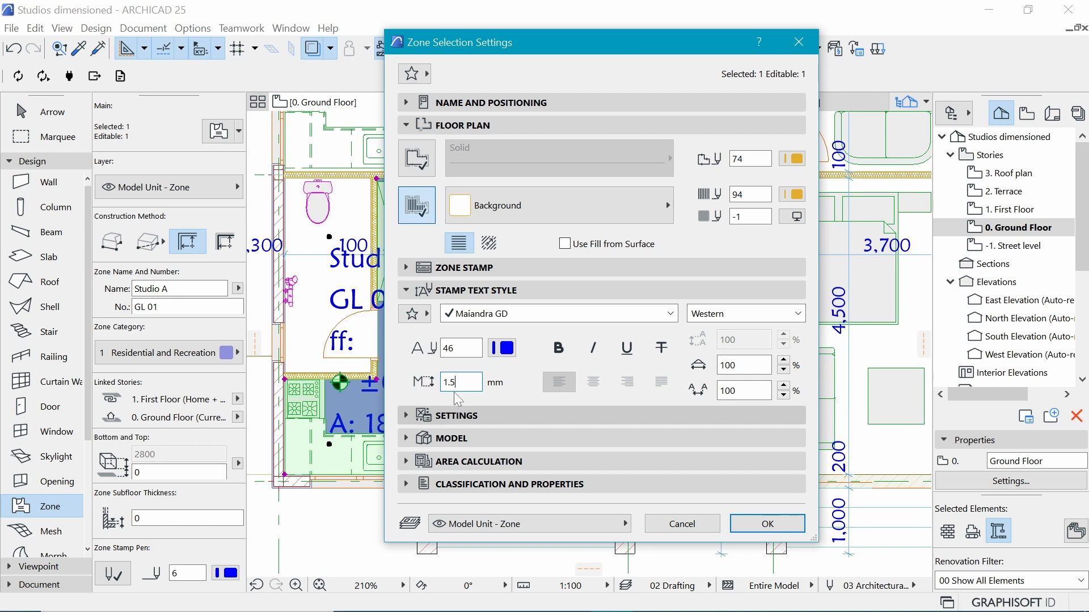
{"action": "type", "text": "0"}
{"action": "left_click_drag", "start_coordinate": [645, 44], "coordinate": [817, 37]}
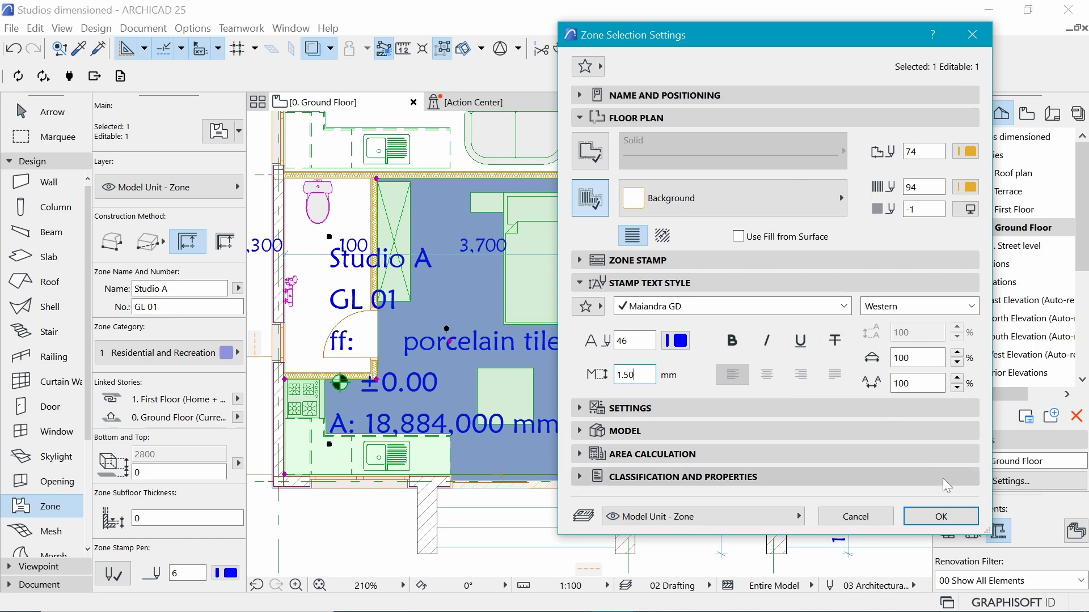
{"action": "left_click", "coordinate": [935, 516]}
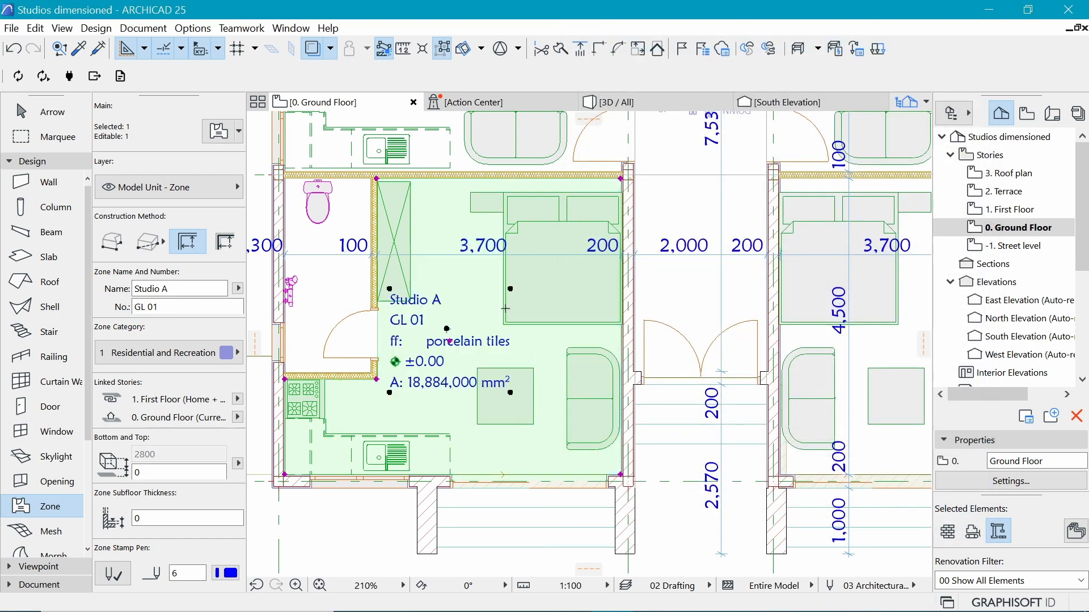
- Set the Studio A zone's stamp text height to 1.20 mm in its selection settings
{"action": "scroll", "coordinate": [553, 264], "scroll_direction": "down", "scroll_amount": 2}
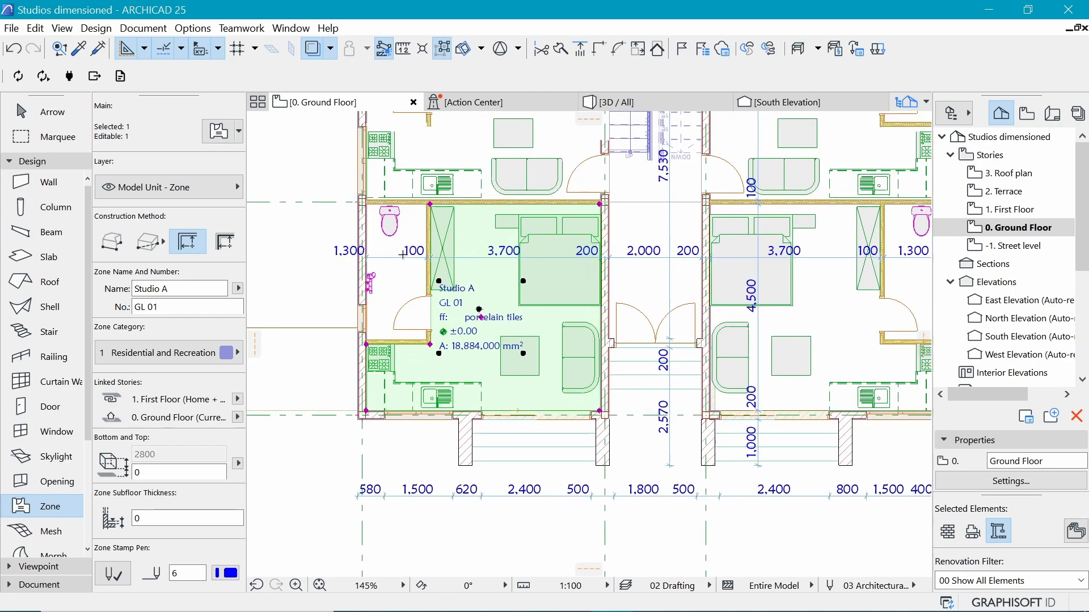
{"action": "scroll", "coordinate": [440, 287], "scroll_direction": "up", "scroll_amount": 4}
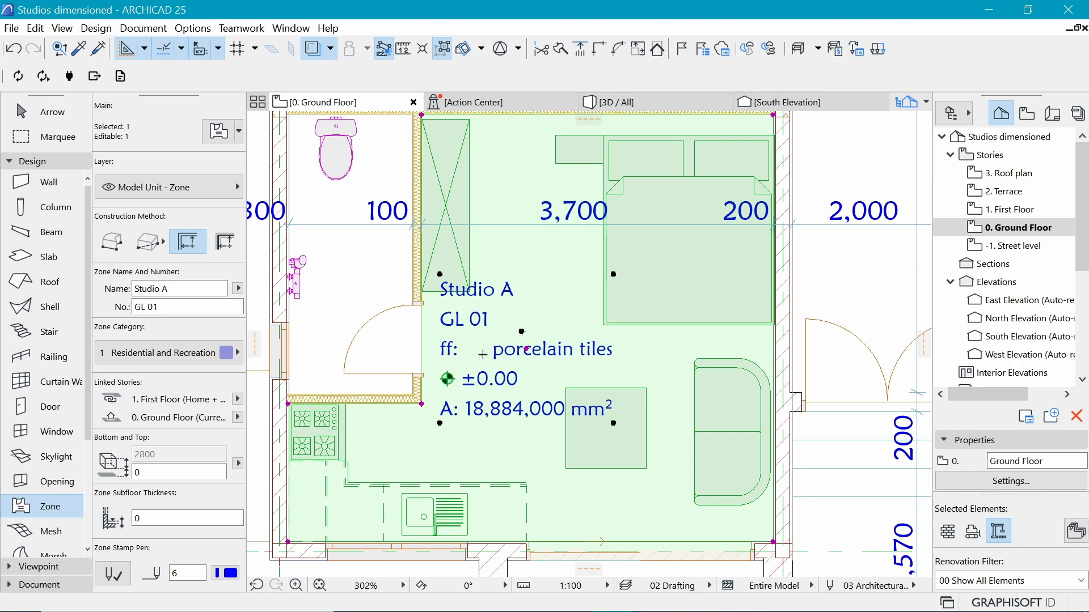
{"action": "scroll", "coordinate": [525, 331], "scroll_direction": "down", "scroll_amount": 2}
{"action": "scroll", "coordinate": [519, 323], "scroll_direction": "up", "scroll_amount": 1}
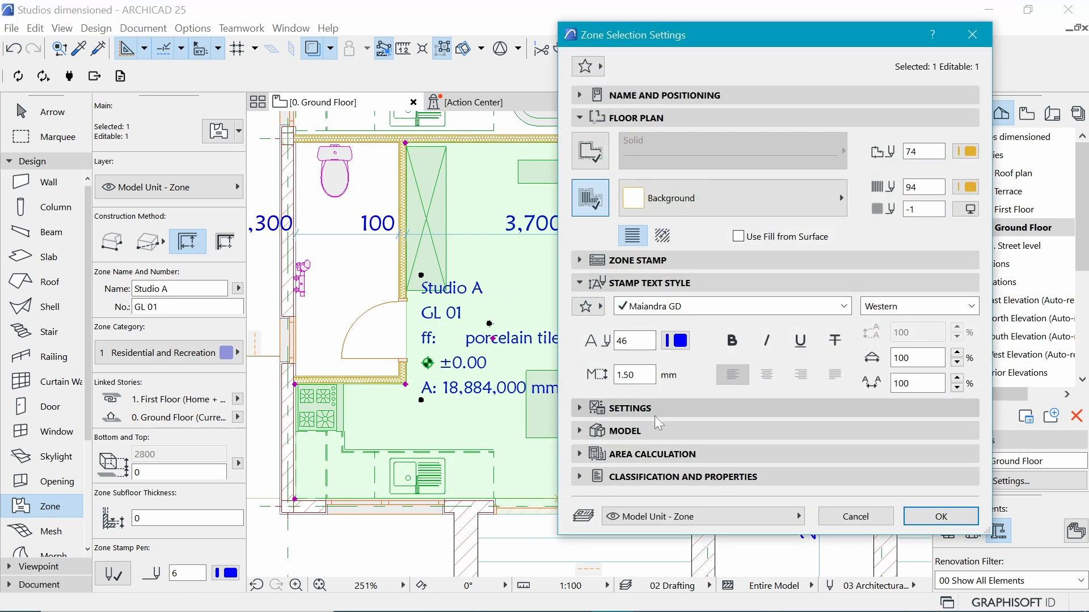
{"action": "double_click", "coordinate": [630, 375]}
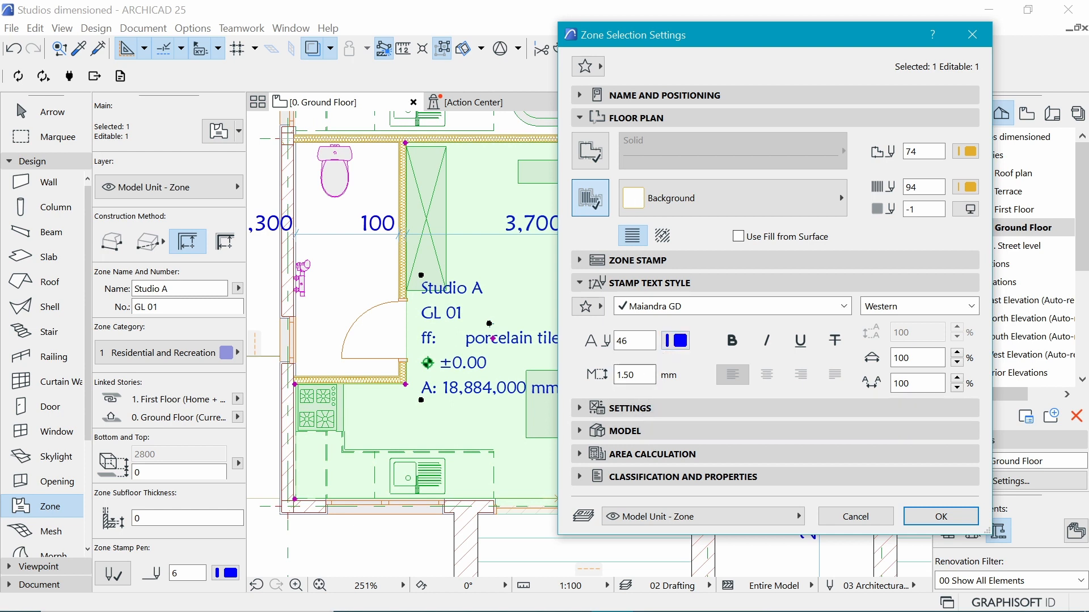
{"action": "type", "text": "1.20"}
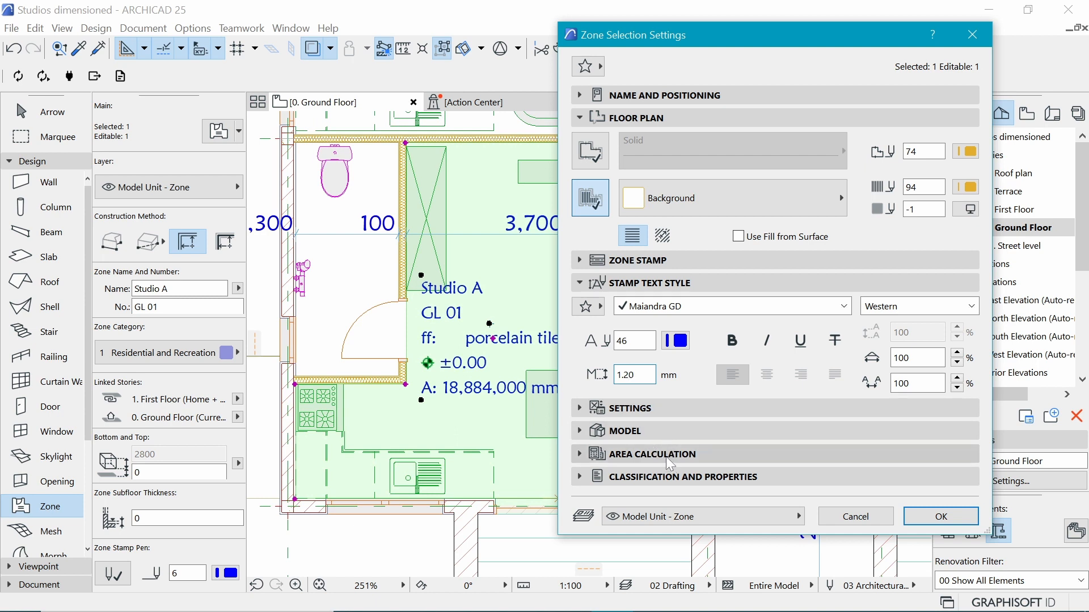
- In the zone's Text and Override Style 1:100 settings, override the Zone Name style with blue pen 6 and a 2 mm text height
{"action": "left_click", "coordinate": [652, 454]}
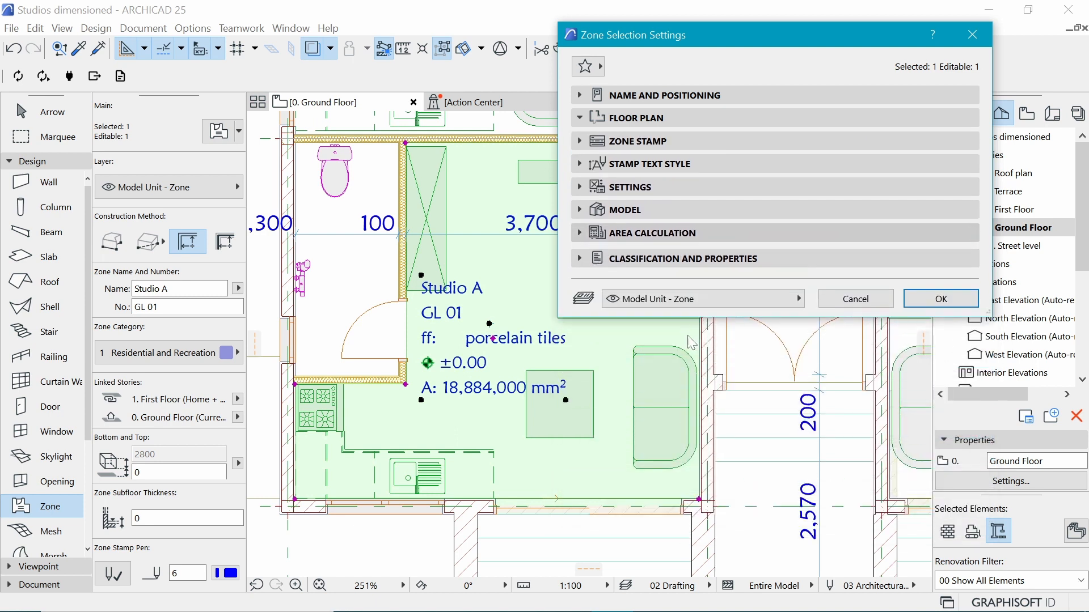
{"action": "left_click", "coordinate": [665, 204]}
{"action": "left_click", "coordinate": [657, 184]}
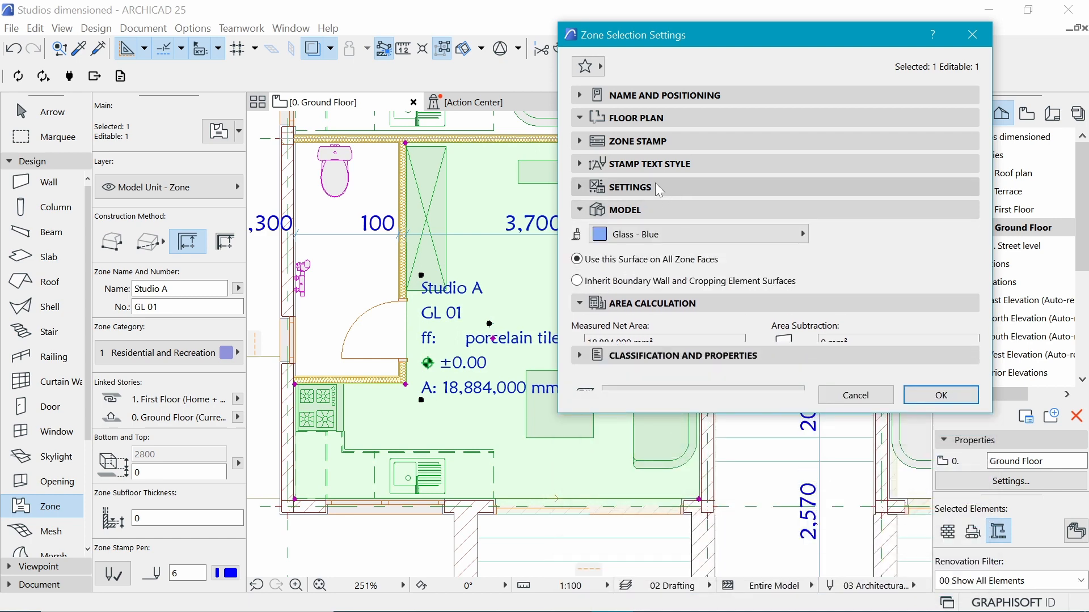
{"action": "left_click", "coordinate": [717, 215]}
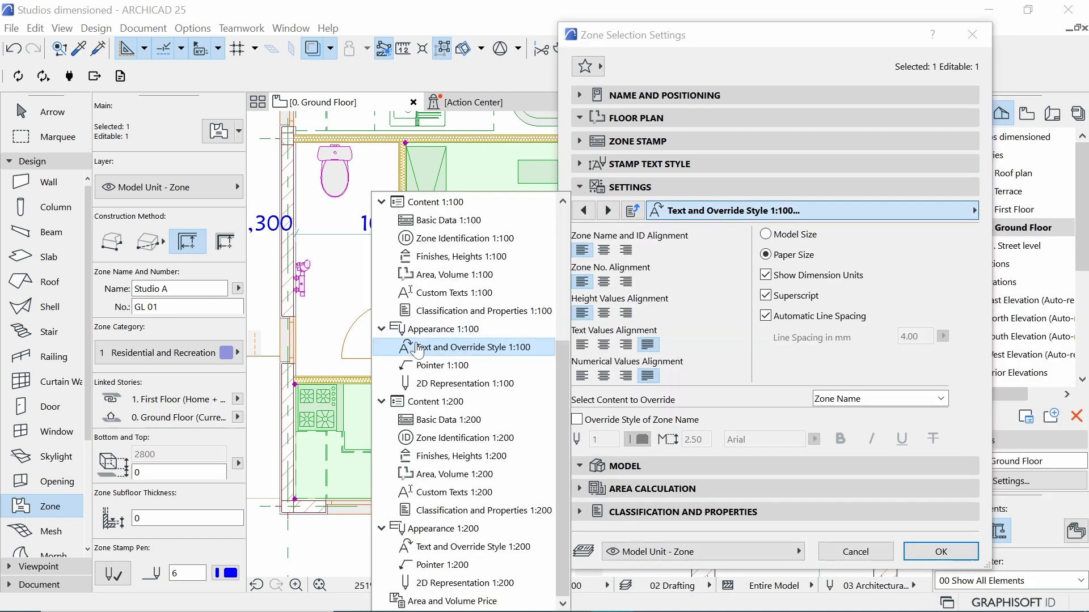
{"action": "left_click", "coordinate": [699, 351]}
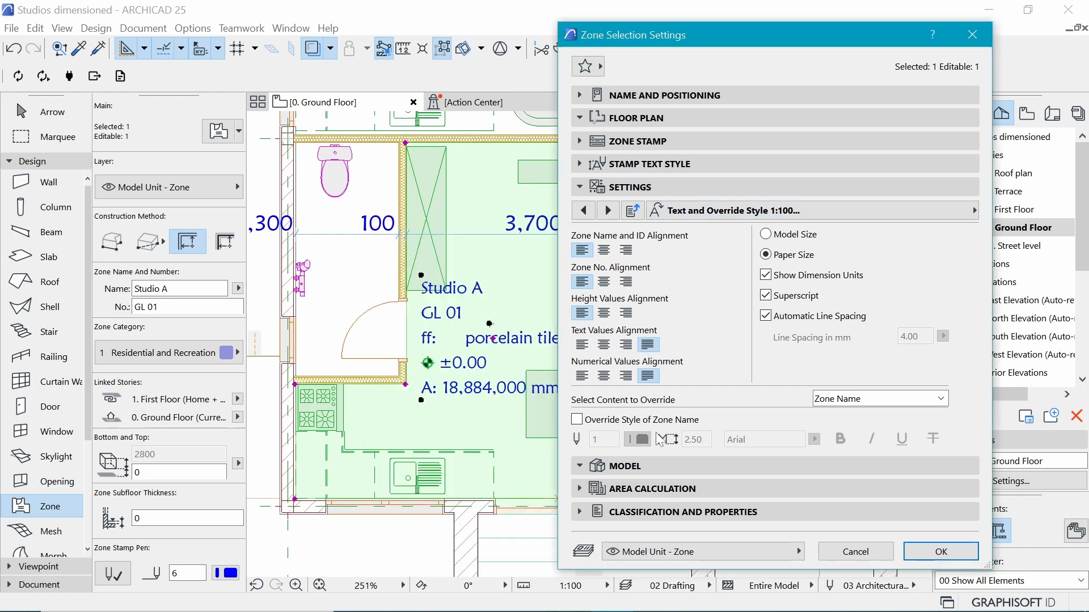
{"action": "left_click", "coordinate": [577, 421]}
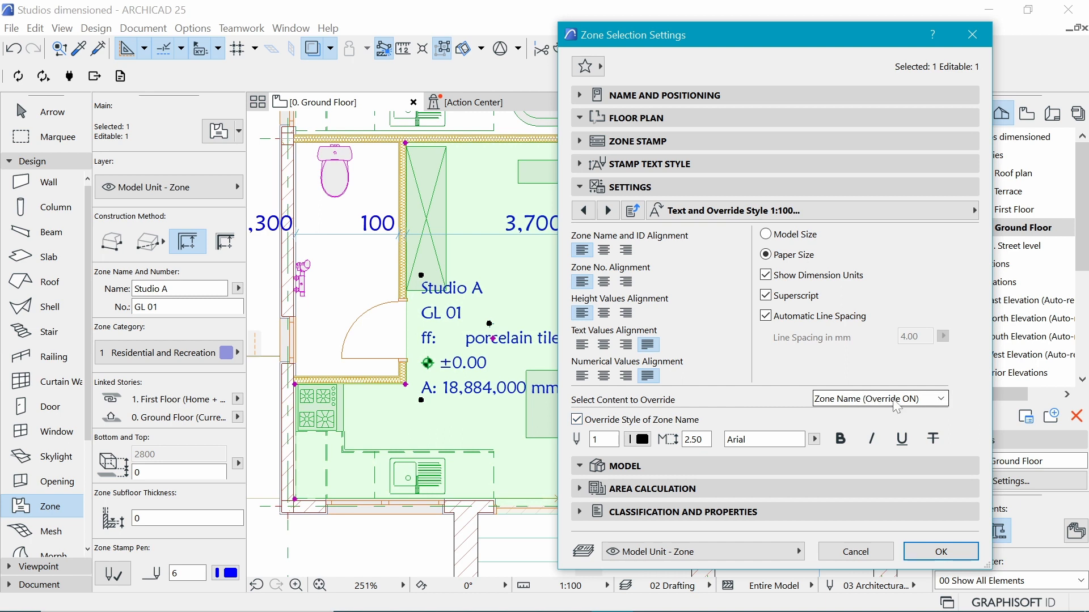
{"action": "left_click", "coordinate": [644, 446]}
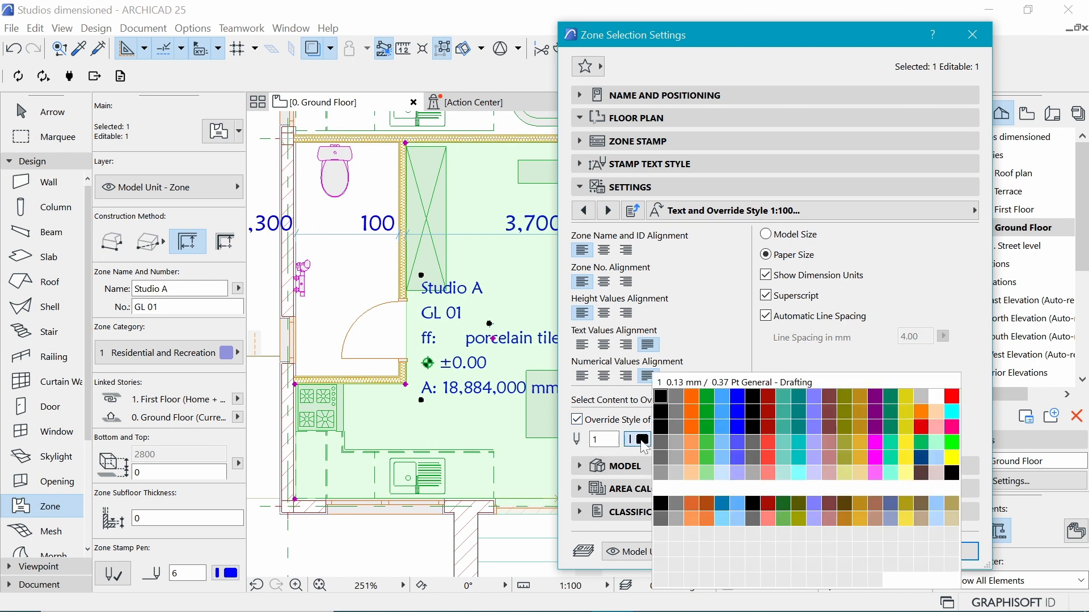
{"action": "left_click", "coordinate": [738, 399]}
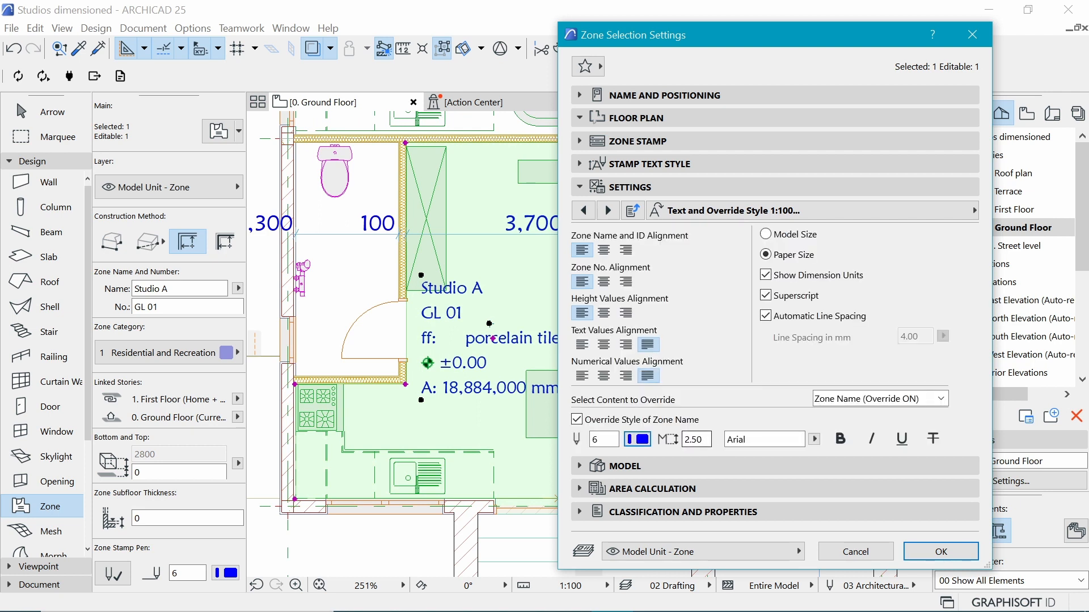
{"action": "double_click", "coordinate": [694, 439]}
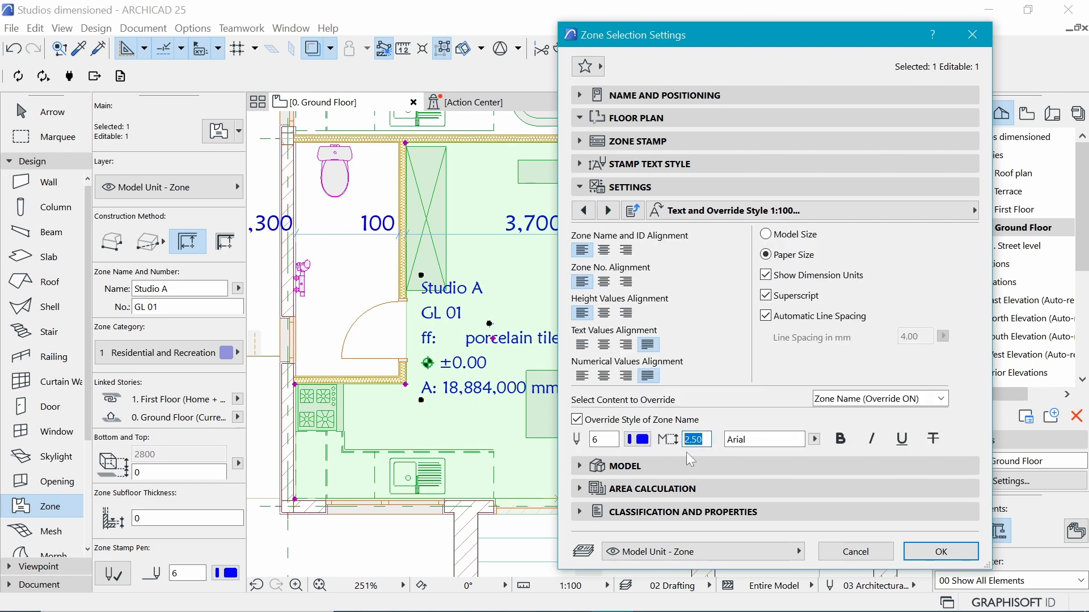
{"action": "type", "text": "2"}
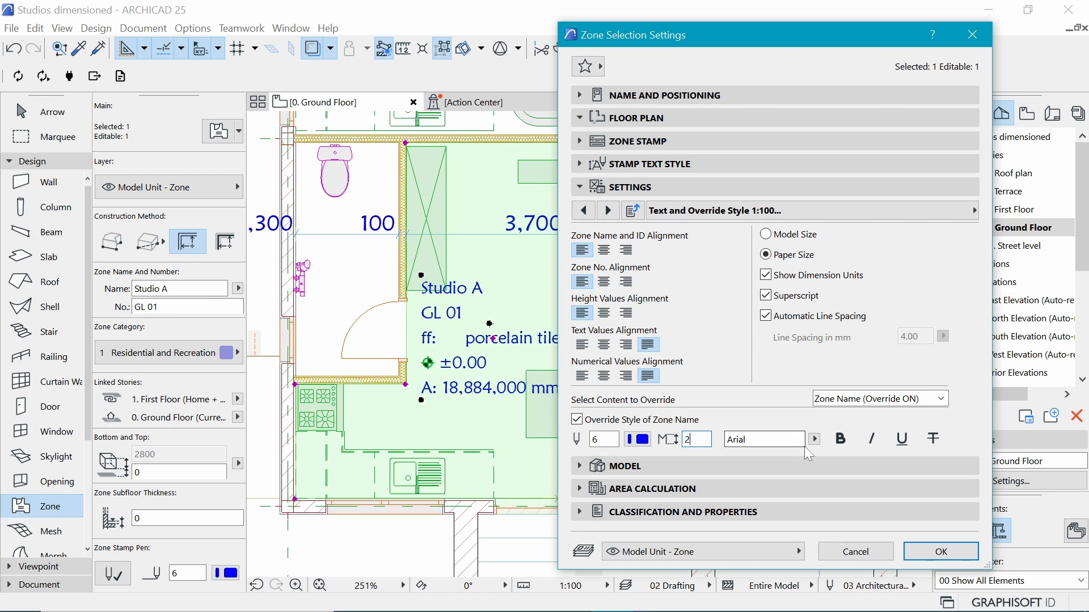
- Set the overridden Zone Name font to Montserrat Western and apply the zone settings
{"action": "left_click", "coordinate": [814, 440]}
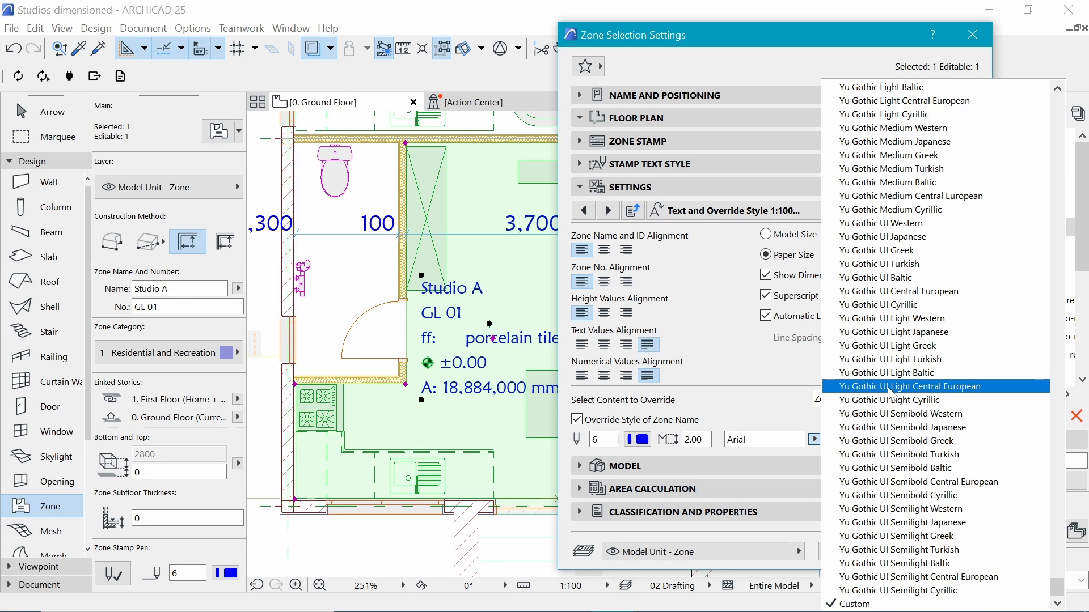
{"action": "key", "text": "m"}
{"action": "scroll", "coordinate": [877, 334], "scroll_direction": "down", "scroll_amount": 1}
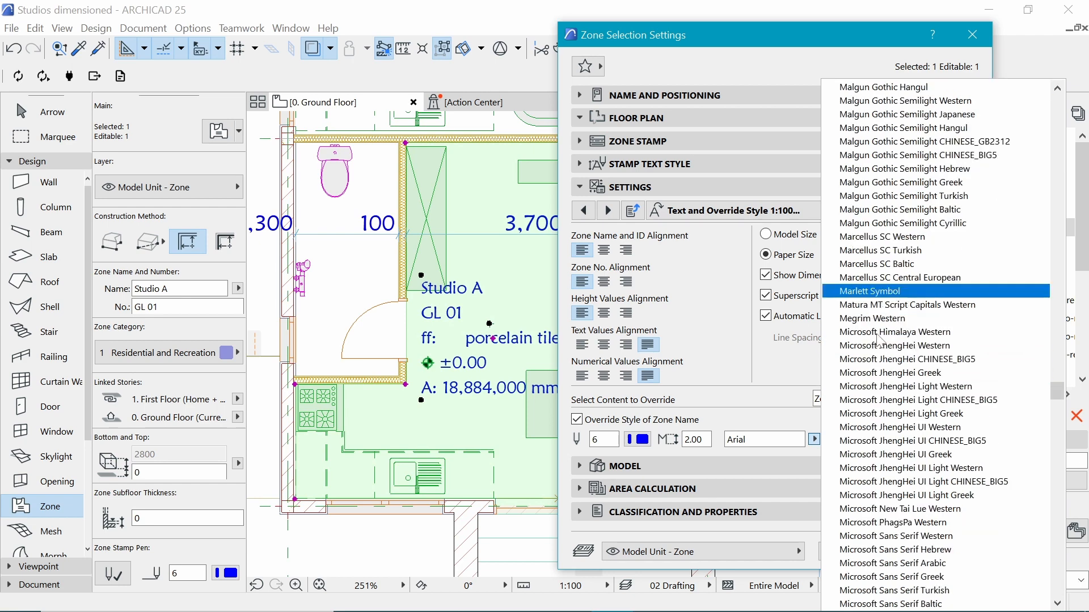
{"action": "scroll", "coordinate": [878, 531], "scroll_direction": "down", "scroll_amount": 5}
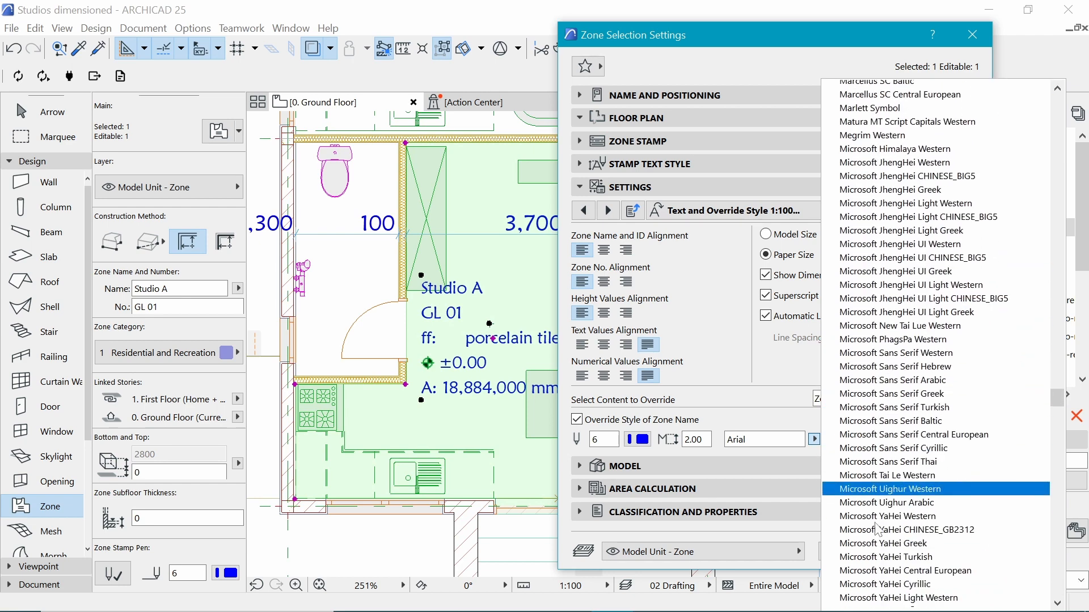
{"action": "scroll", "coordinate": [877, 530], "scroll_direction": "down", "scroll_amount": 15}
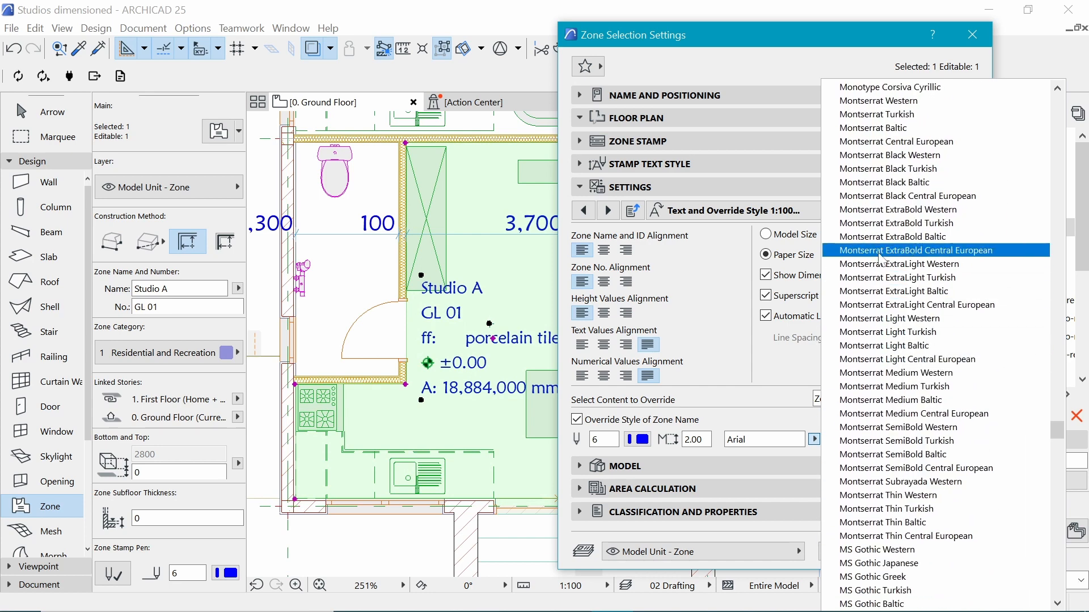
{"action": "left_click", "coordinate": [879, 101]}
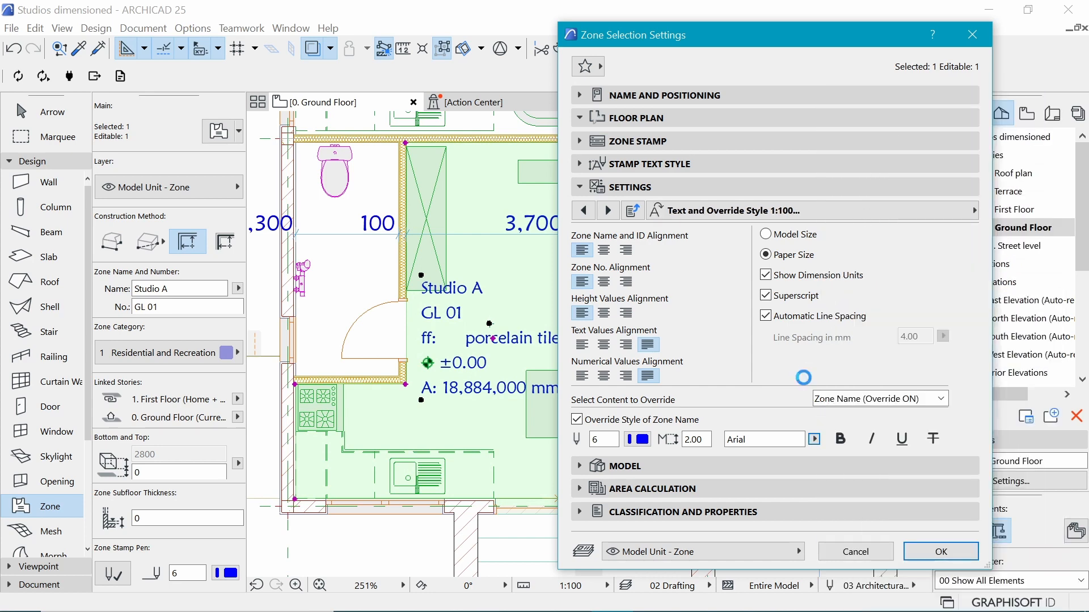
{"action": "left_click", "coordinate": [941, 553]}
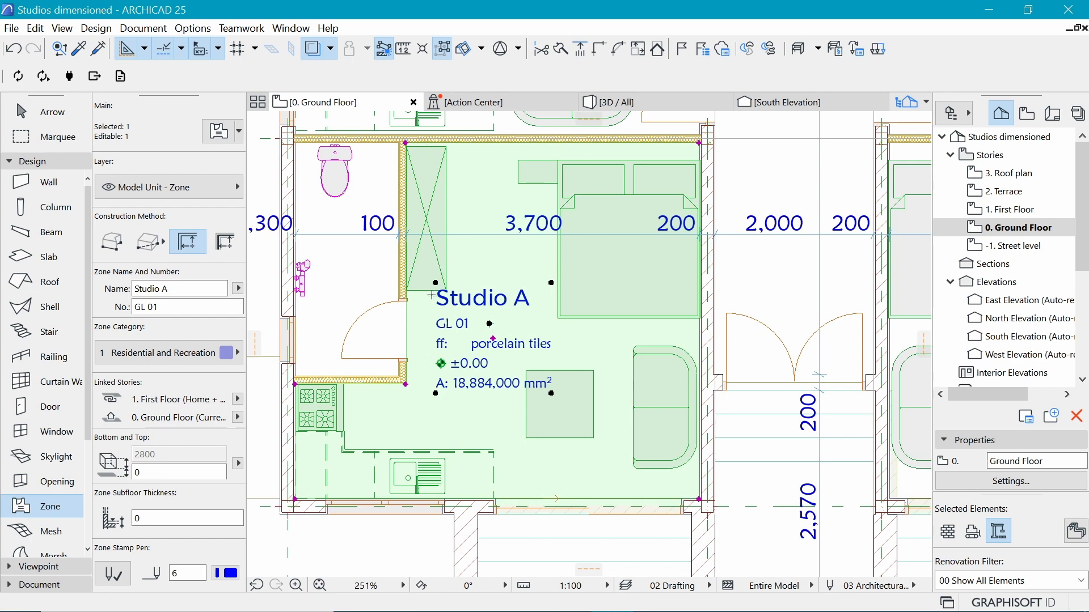
- In the project's dimension preferences, change the area calculation unit to square meter
{"action": "scroll", "coordinate": [441, 295], "scroll_direction": "up", "scroll_amount": 1}
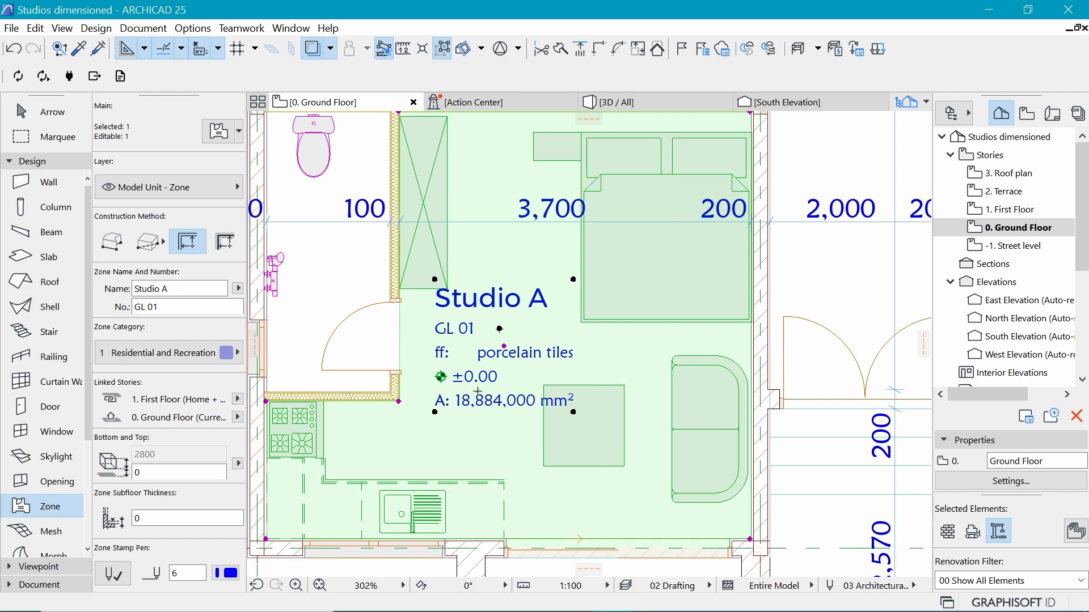
{"action": "scroll", "coordinate": [503, 394], "scroll_direction": "down", "scroll_amount": 2}
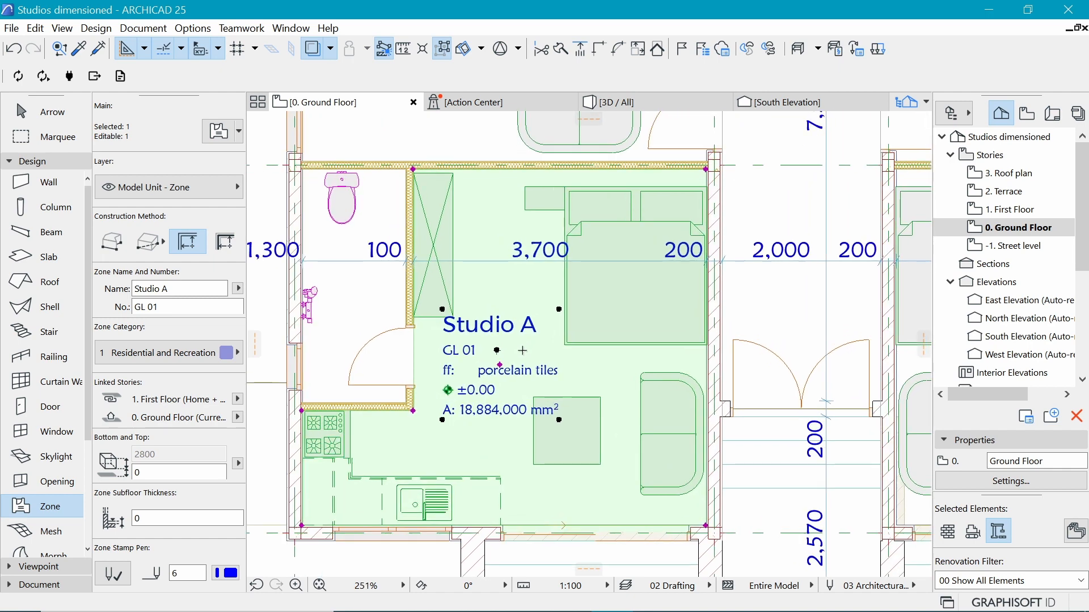
{"action": "left_click", "coordinate": [149, 29]}
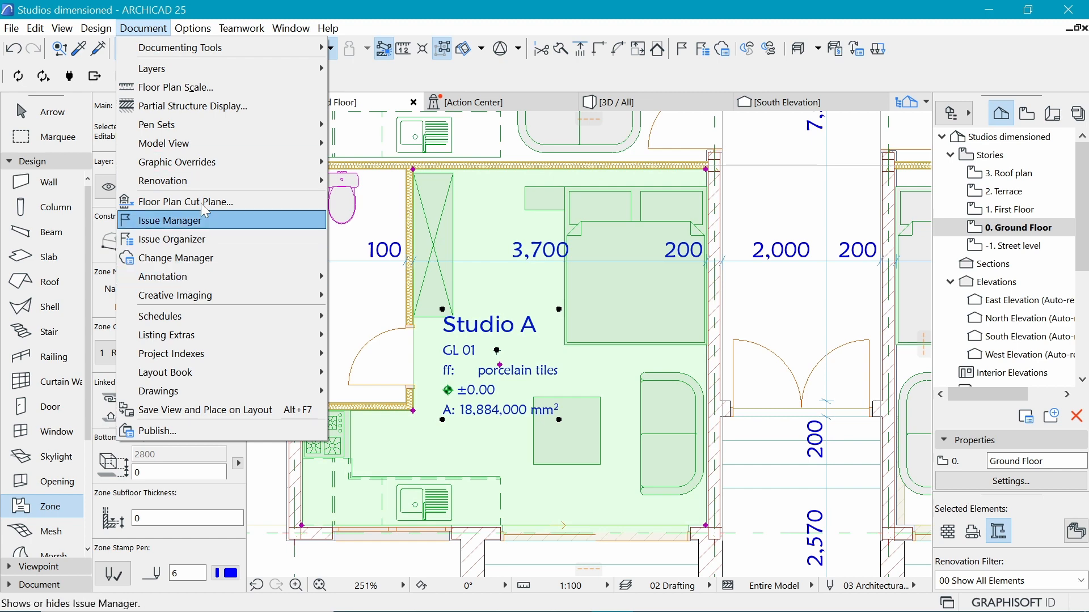
{"action": "left_click", "coordinate": [96, 28]}
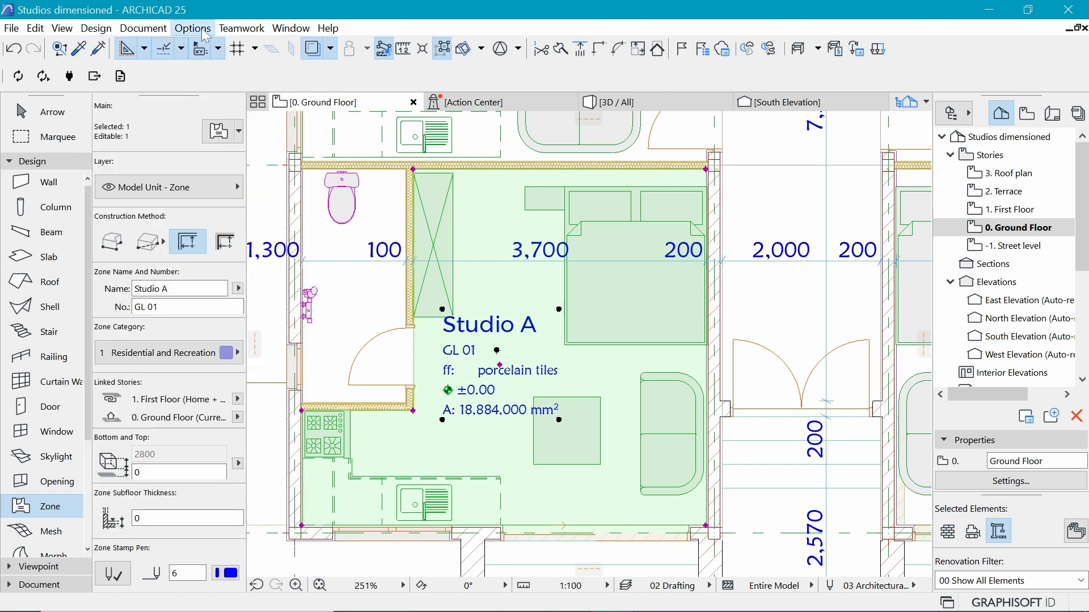
{"action": "left_click", "coordinate": [203, 32]}
{"action": "mouse_move", "coordinate": [312, 251]}
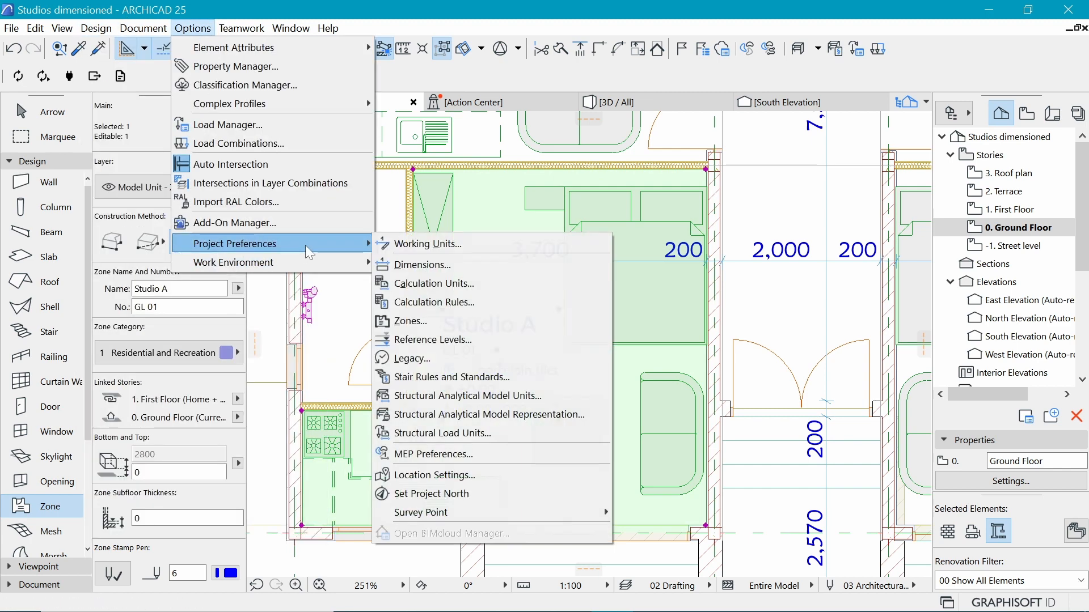
{"action": "left_click", "coordinate": [401, 268]}
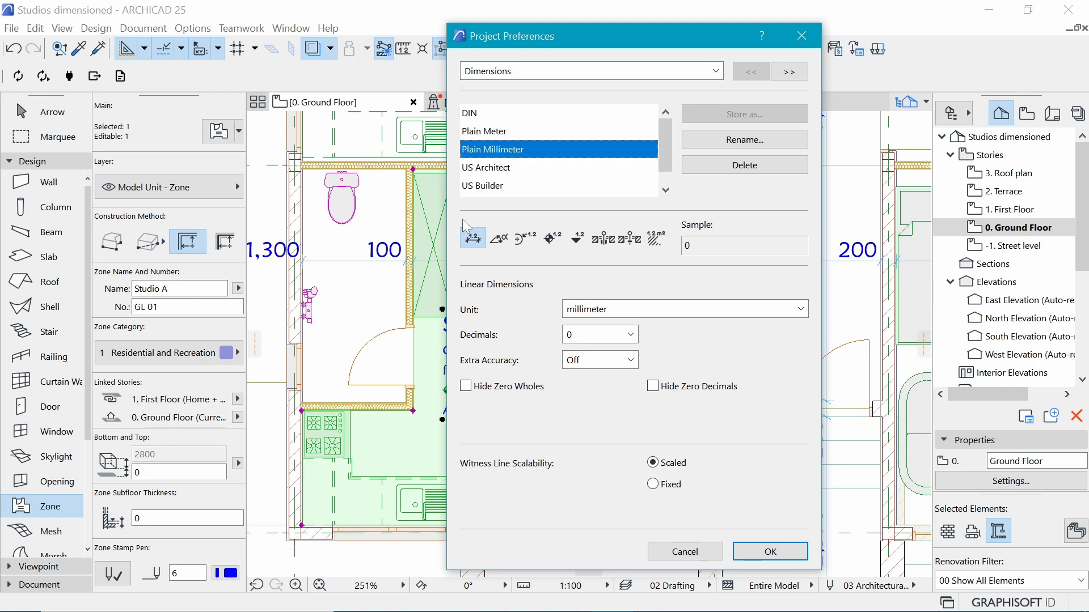
{"action": "left_click", "coordinate": [654, 240]}
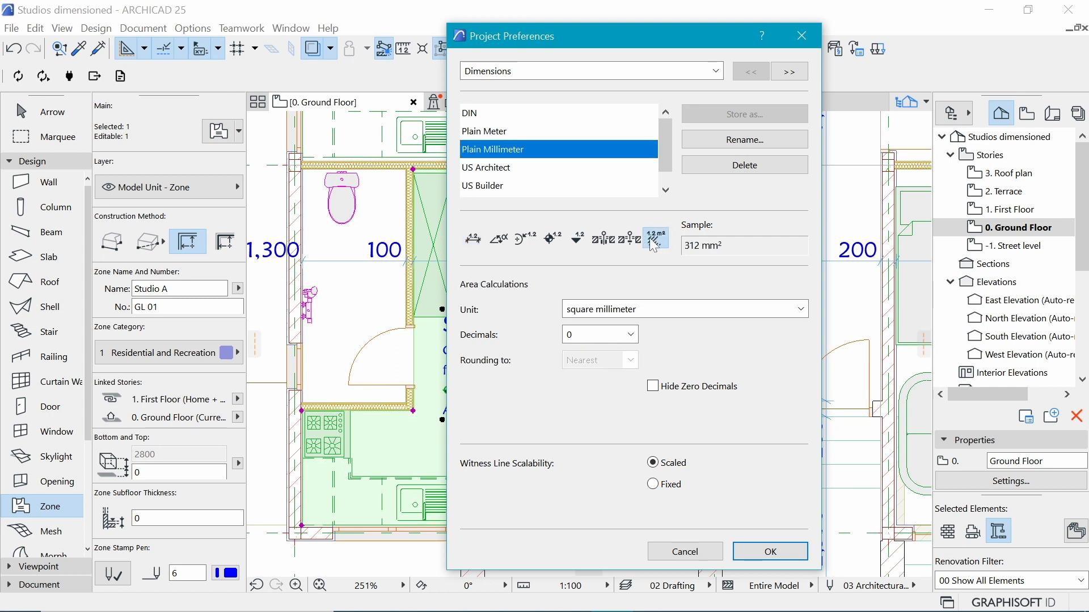
{"action": "left_click", "coordinate": [642, 311]}
{"action": "left_click", "coordinate": [631, 327]}
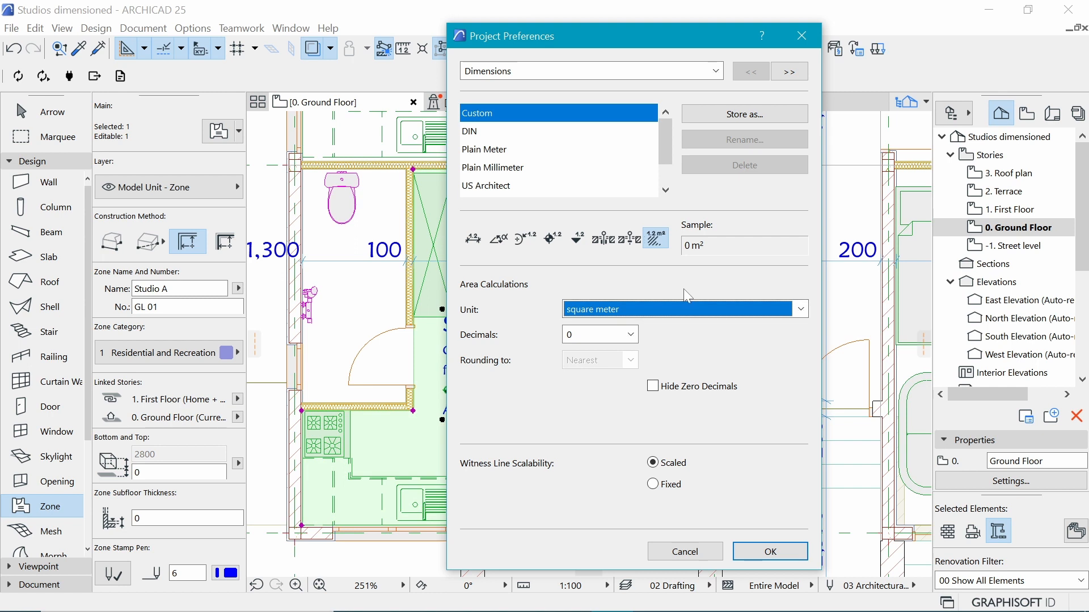
- Set the area calculations to 2 decimals and apply the project preferences
{"action": "left_click", "coordinate": [630, 334]}
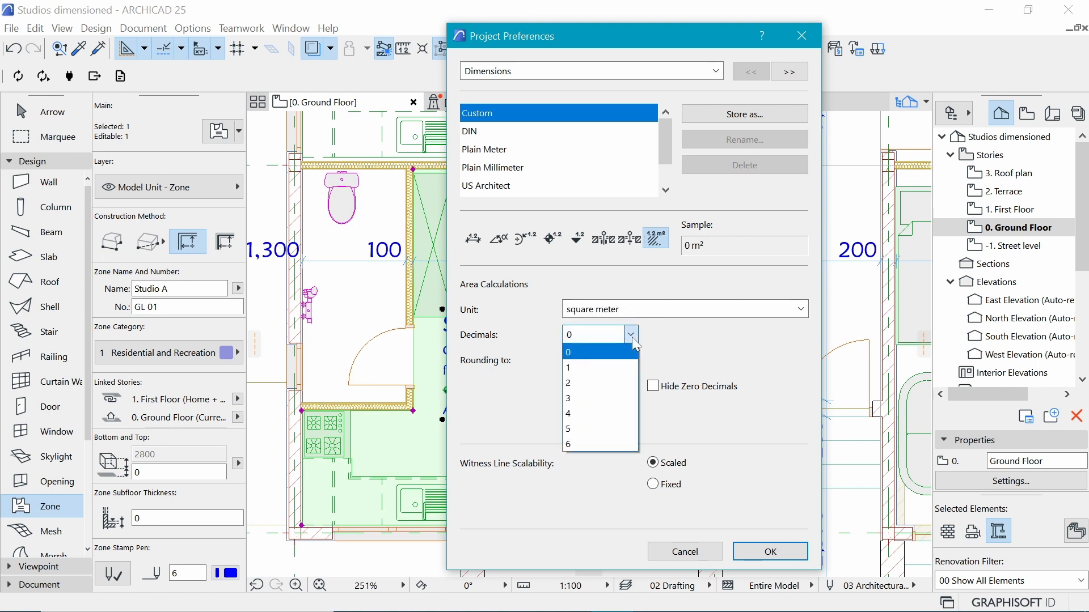
{"action": "left_click", "coordinate": [592, 384]}
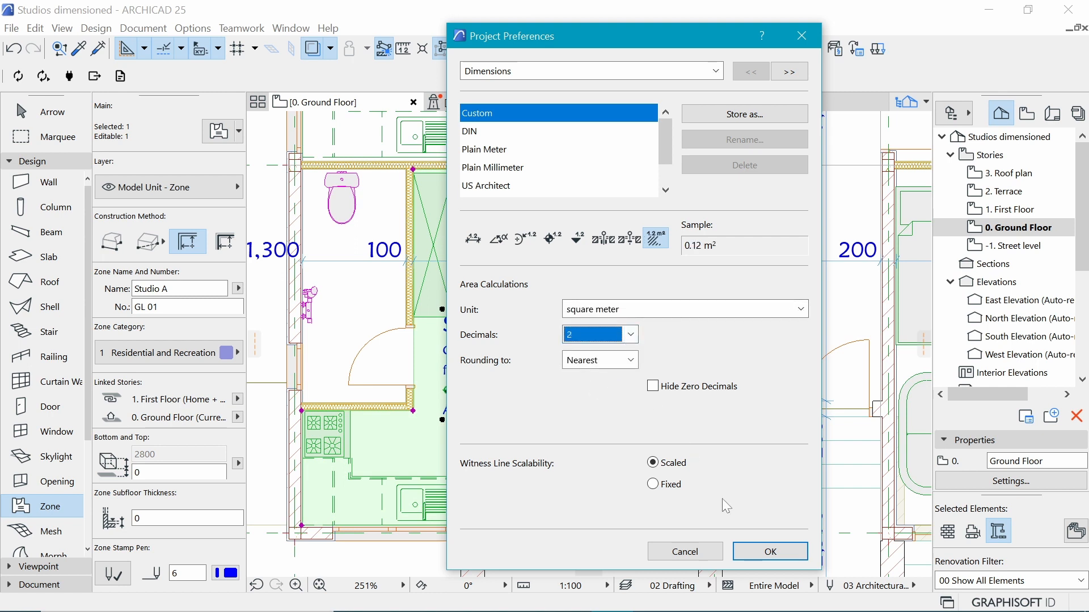
{"action": "left_click", "coordinate": [769, 551]}
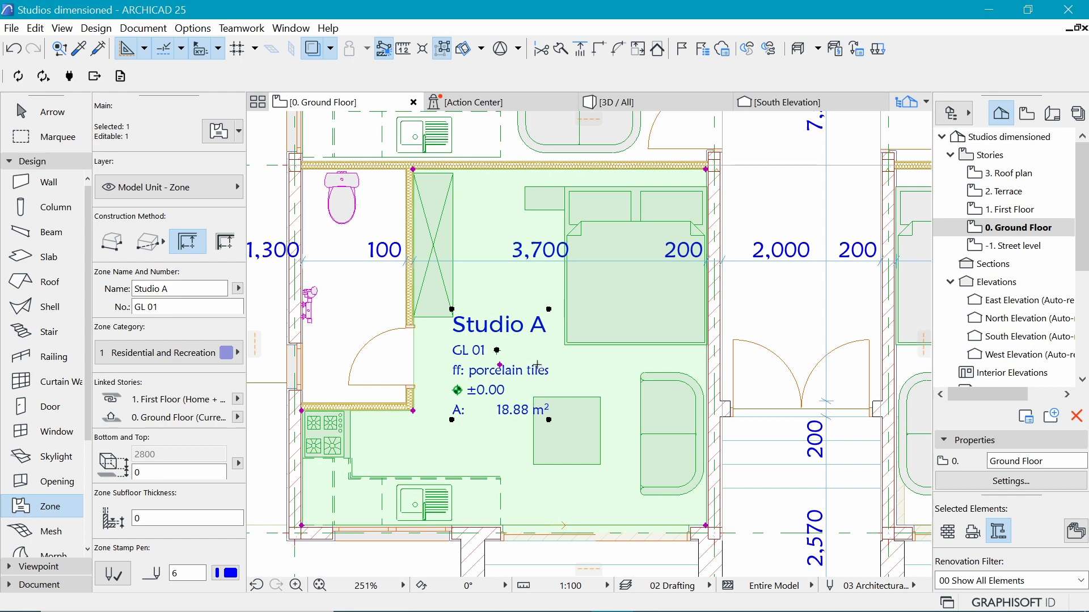
{"action": "scroll", "coordinate": [537, 365], "scroll_direction": "down", "scroll_amount": 3}
{"action": "scroll", "coordinate": [545, 319], "scroll_direction": "up", "scroll_amount": 2}
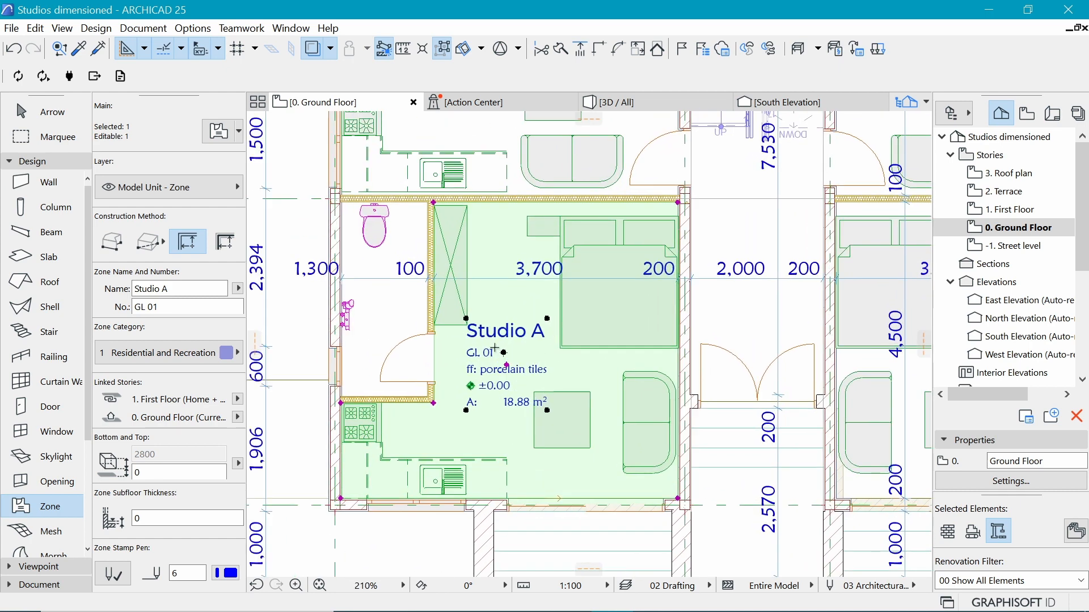
{"action": "scroll", "coordinate": [494, 348], "scroll_direction": "up", "scroll_amount": 1}
{"action": "scroll", "coordinate": [619, 288], "scroll_direction": "up", "scroll_amount": 1}
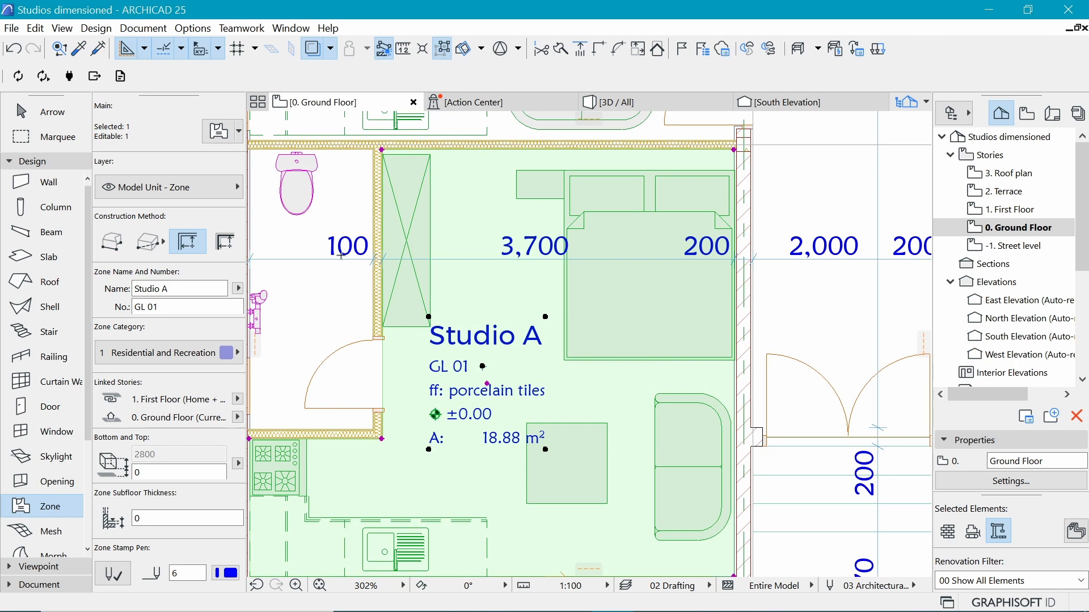
{"action": "scroll", "coordinate": [411, 403], "scroll_direction": "down", "scroll_amount": 5}
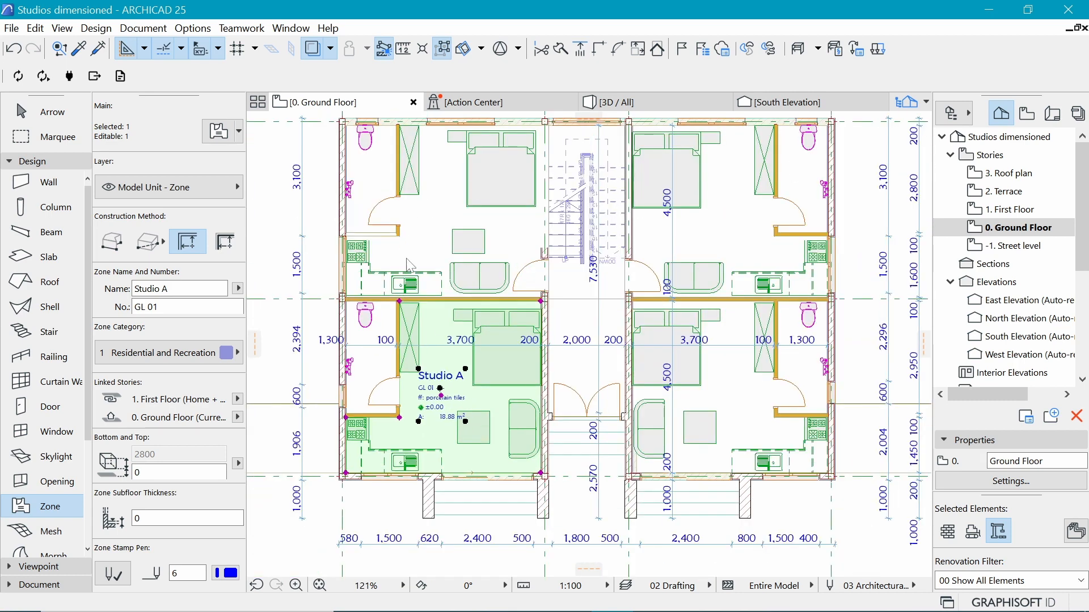
- Deselect the Studio A zone, pick up its settings, and set the new zone's name to Studio B and number to GL 02
{"action": "scroll", "coordinate": [443, 377], "scroll_direction": "up", "scroll_amount": 2}
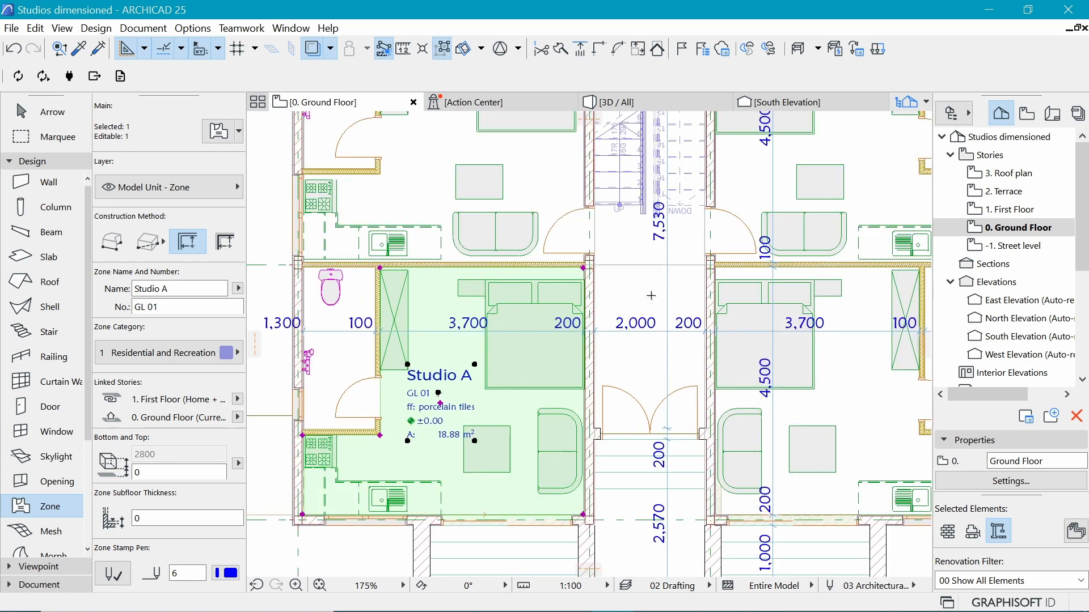
{"action": "key", "text": "Escape"}
{"action": "key", "text": "Escape"}
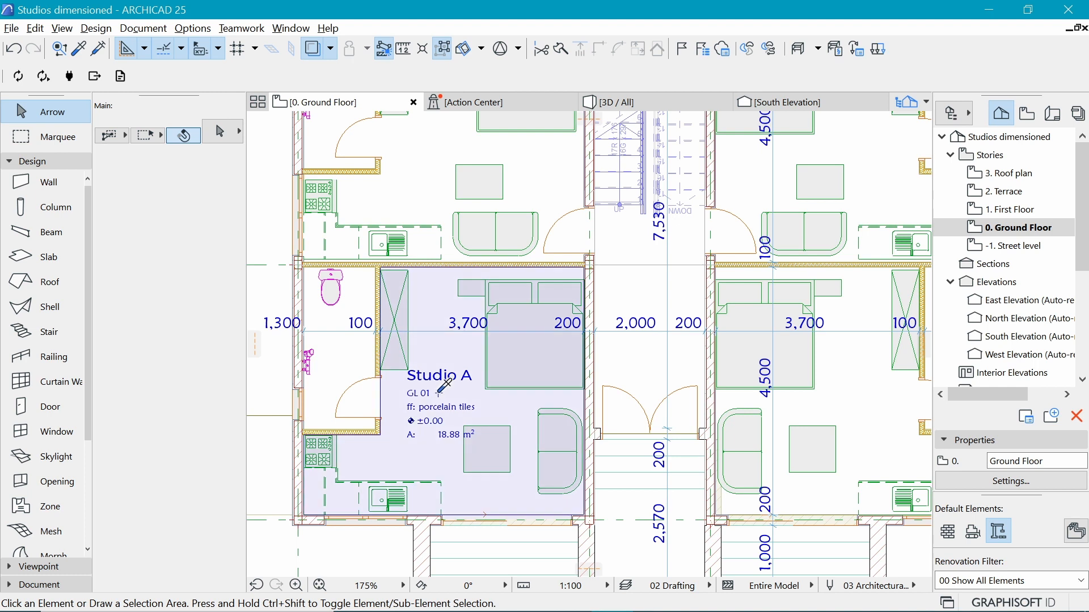
{"action": "left_click", "coordinate": [443, 351], "text": "alt"}
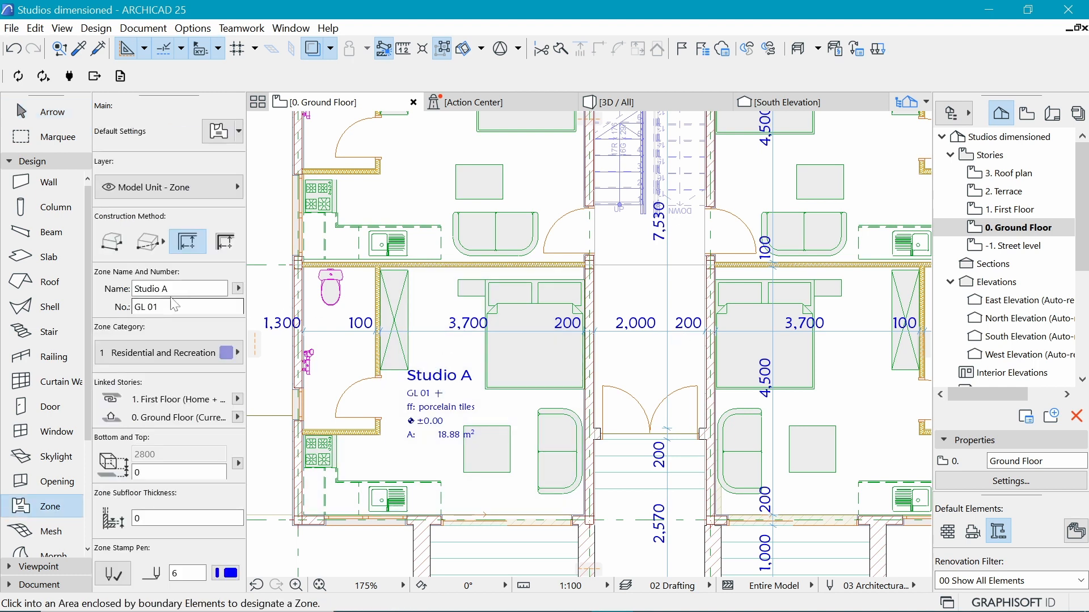
{"action": "left_click_drag", "start_coordinate": [159, 307], "coordinate": [162, 289]}
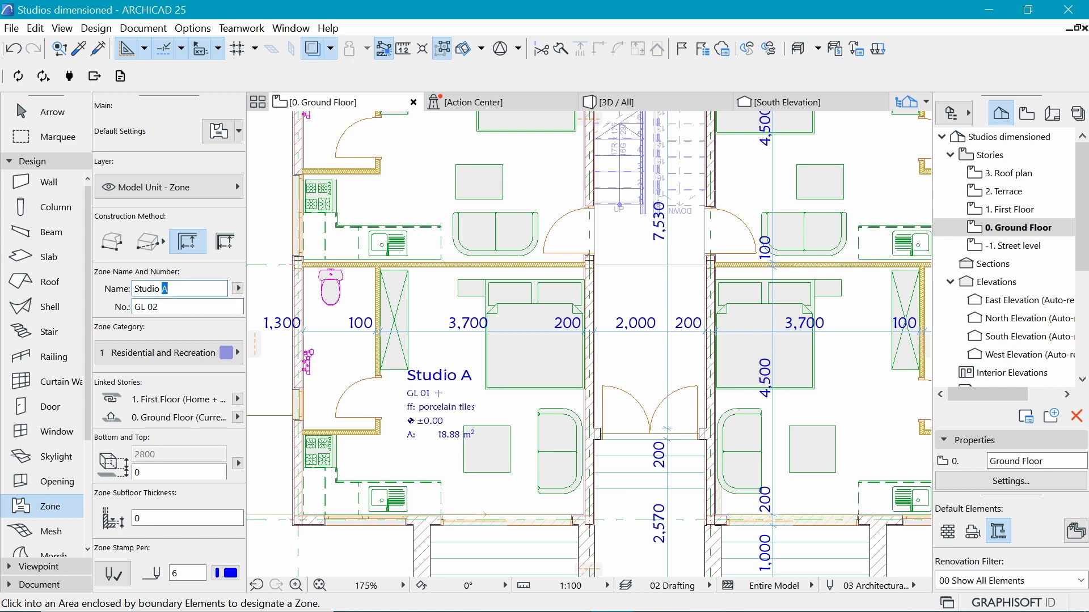
{"action": "type", "text": "B"}
- Place the Studio B zone and its stamp in the lower studio across the entrance hall from Studio A
{"action": "scroll", "coordinate": [446, 420], "scroll_direction": "down", "scroll_amount": 3}
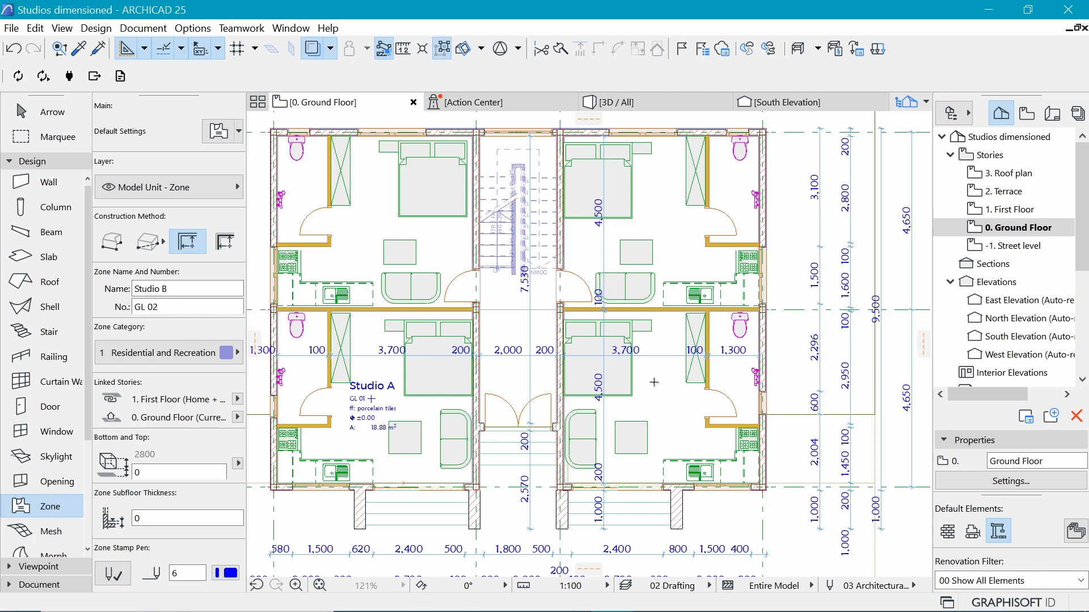
{"action": "left_click", "coordinate": [656, 382]}
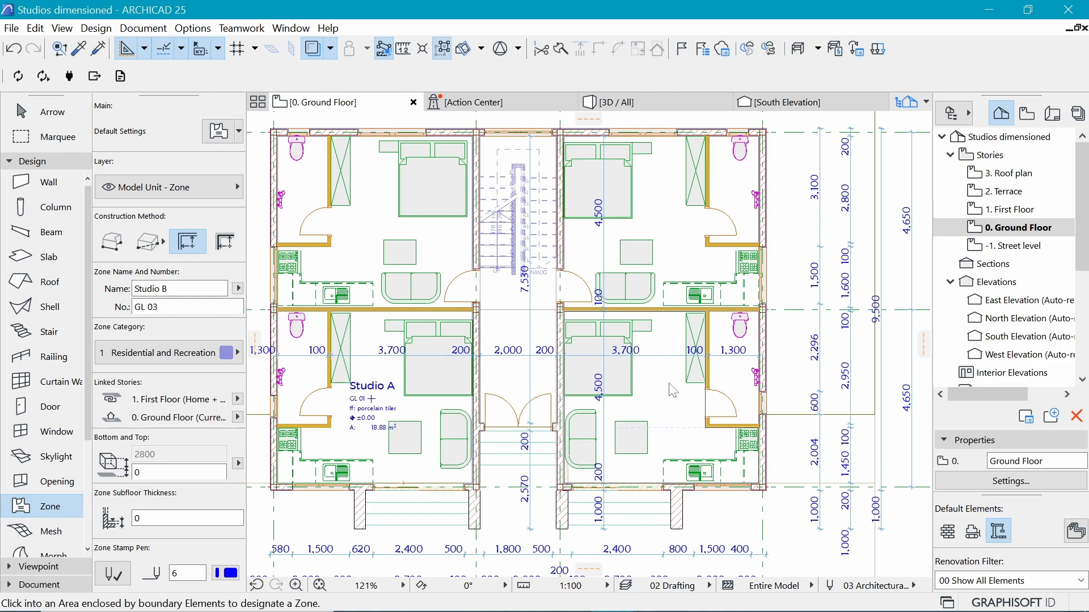
{"action": "left_click", "coordinate": [654, 395]}
{"action": "scroll", "coordinate": [660, 391], "scroll_direction": "up", "scroll_amount": 2}
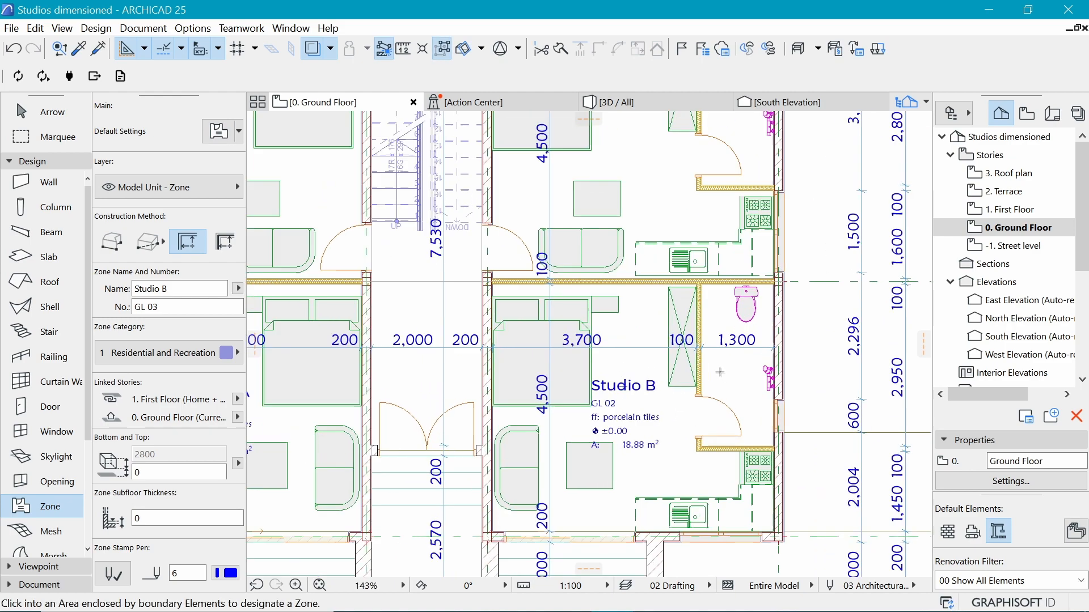
- Name the next zone Studio C and place it with number GL 03 in the studio above Studio B
{"action": "scroll", "coordinate": [660, 397], "scroll_direction": "down", "scroll_amount": 4}
{"action": "scroll", "coordinate": [672, 246], "scroll_direction": "up", "scroll_amount": 4}
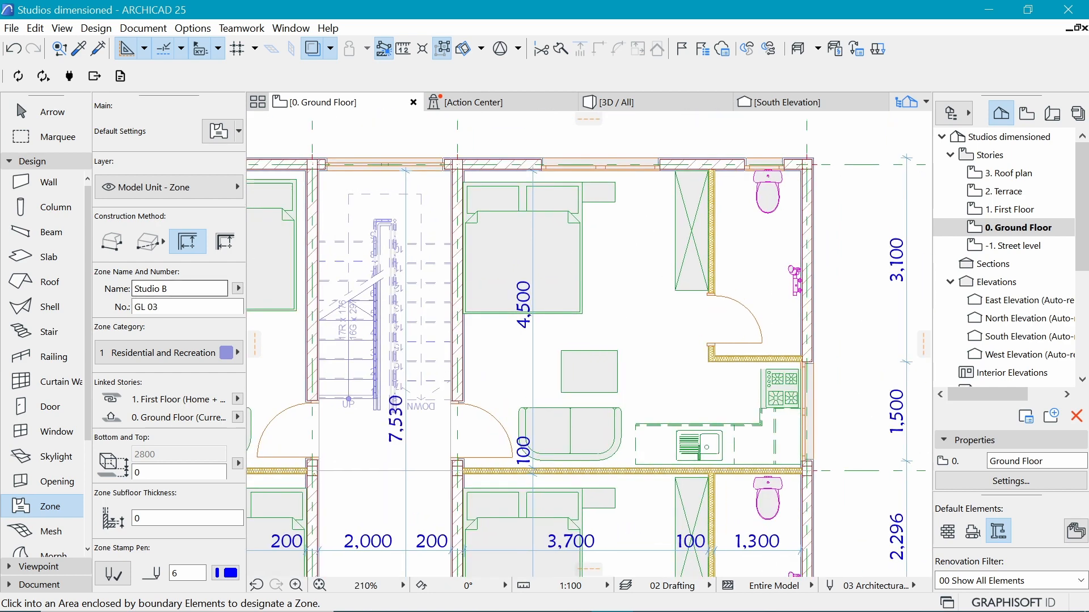
{"action": "double_click", "coordinate": [164, 288]}
{"action": "type", "text": "cc"}
{"action": "left_click", "coordinate": [628, 290]}
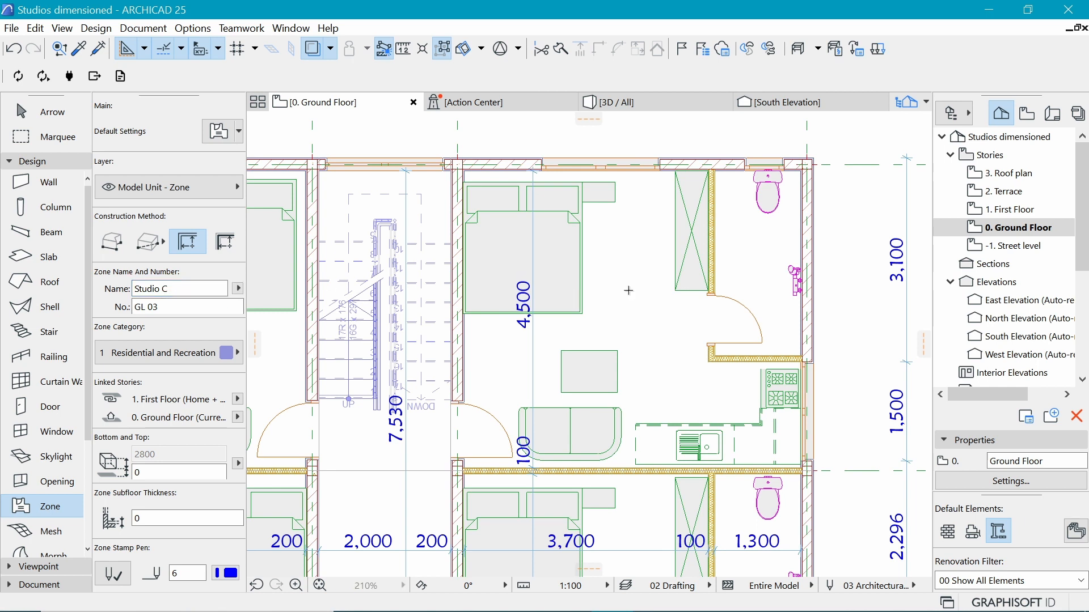
{"action": "left_click", "coordinate": [631, 290]}
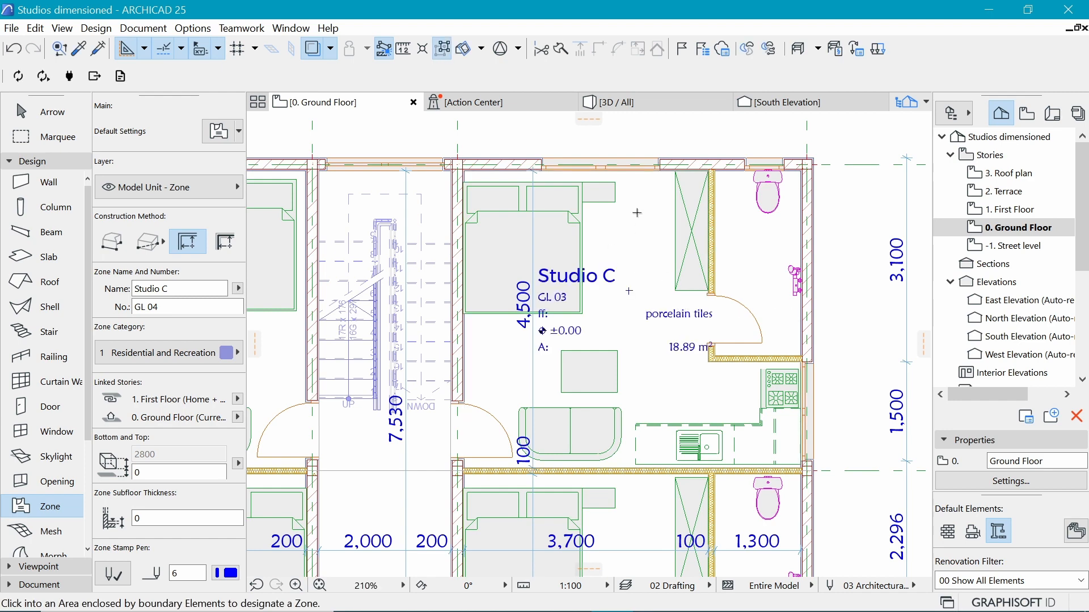
- Select and remove the newly placed Studio C zone
{"action": "scroll", "coordinate": [638, 213], "scroll_direction": "down", "scroll_amount": 3}
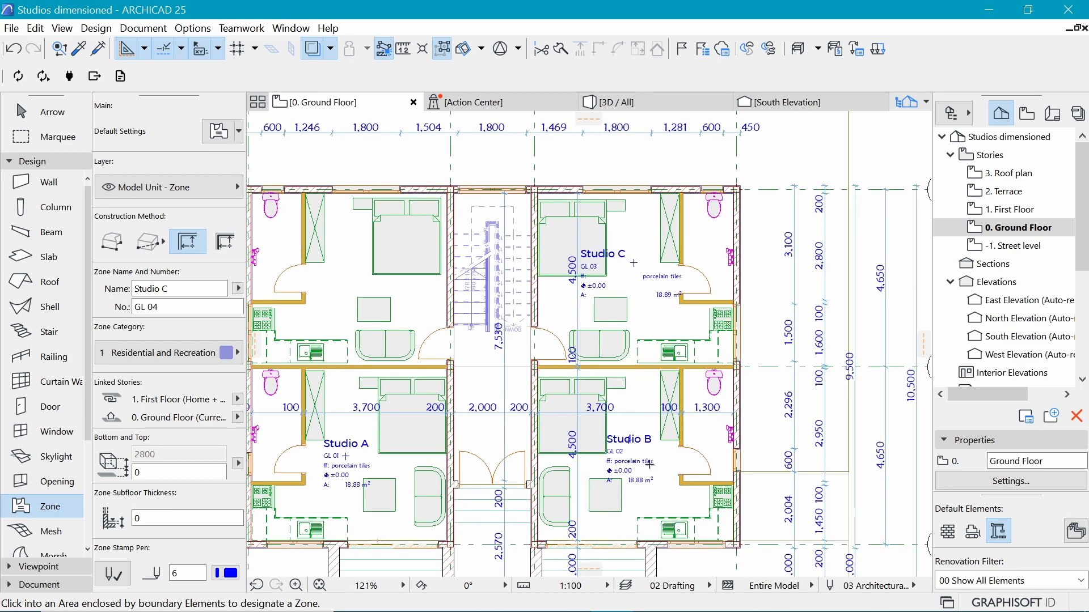
{"action": "left_click", "coordinate": [644, 284], "text": "shift"}
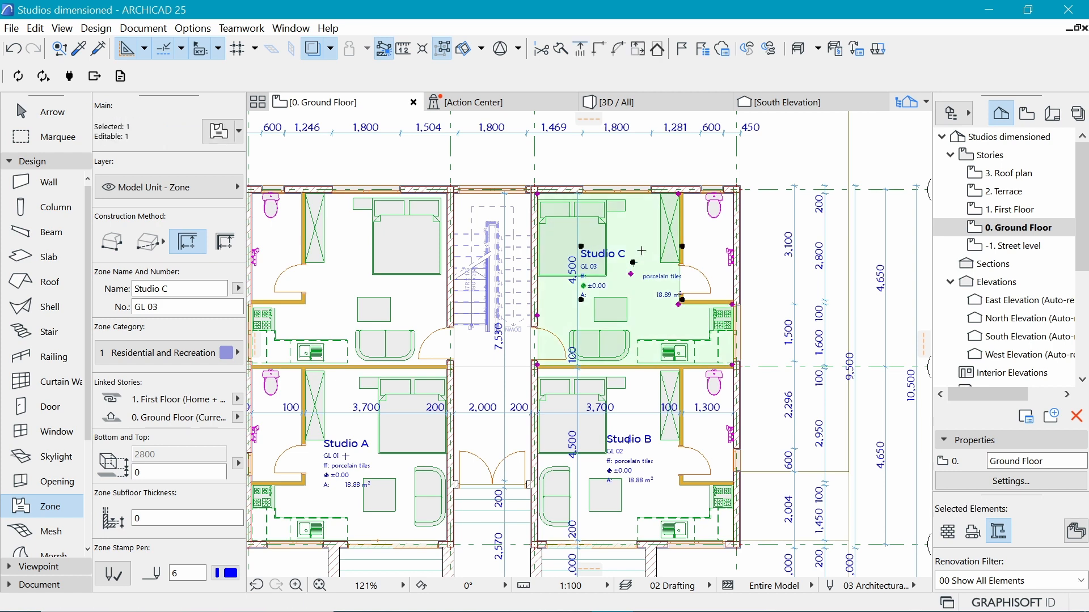
{"action": "key", "text": "Escape"}
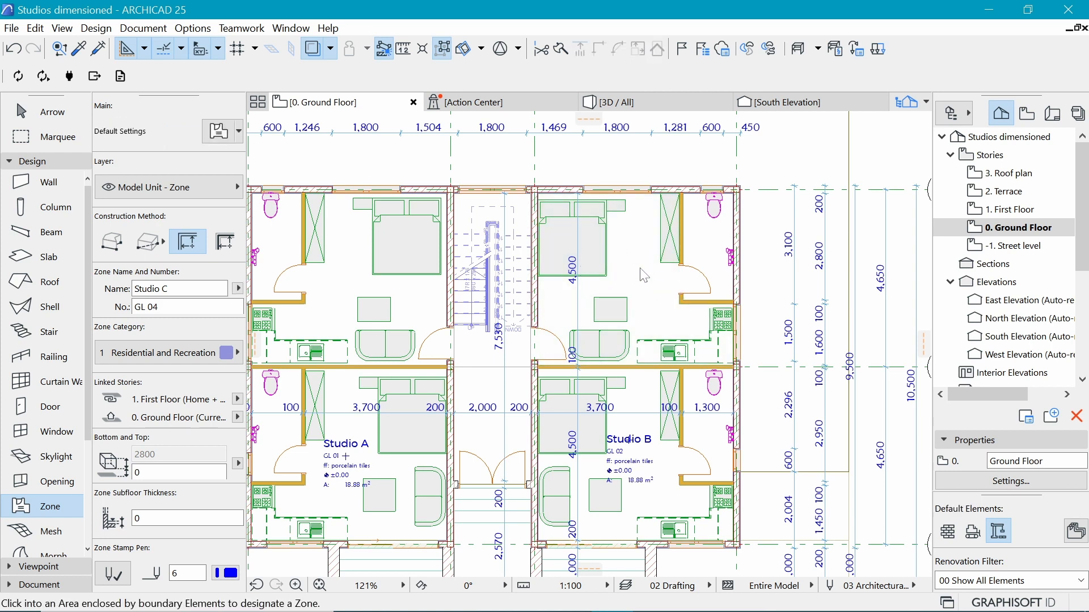
- Pick up the Studio B zone's settings and place a zone named Studio C, number GL 03, in the studio above Studio B
{"action": "left_click", "coordinate": [635, 381], "text": "alt"}
{"action": "double_click", "coordinate": [164, 288]}
{"action": "type", "text": "c"}
{"action": "type", "text": "C"}
{"action": "left_click", "coordinate": [180, 304]}
{"action": "left_click", "coordinate": [194, 290]}
{"action": "left_click", "coordinate": [642, 266]}
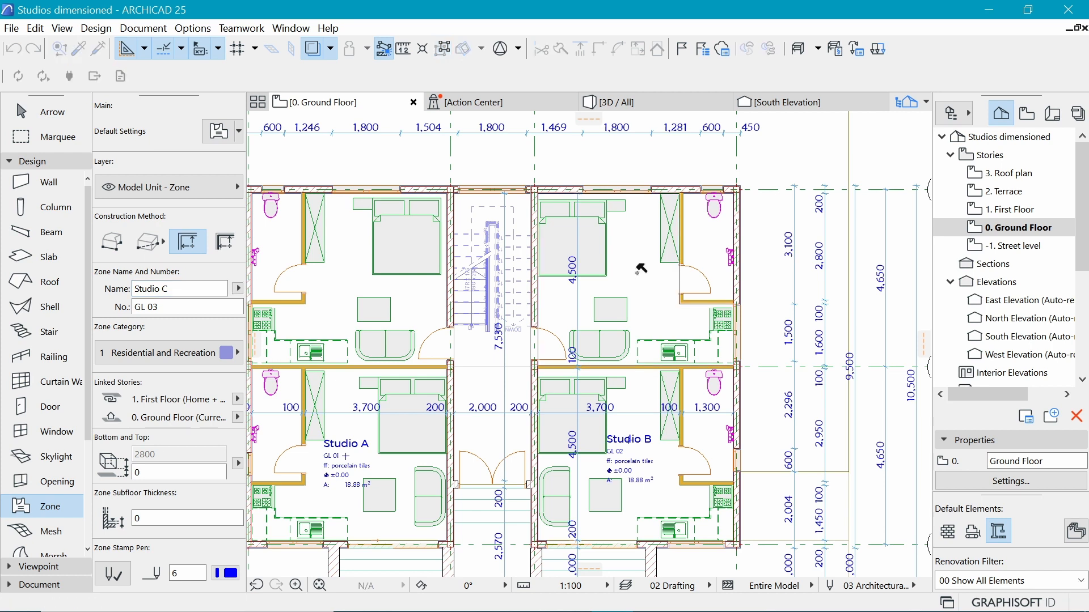
{"action": "left_click", "coordinate": [640, 270]}
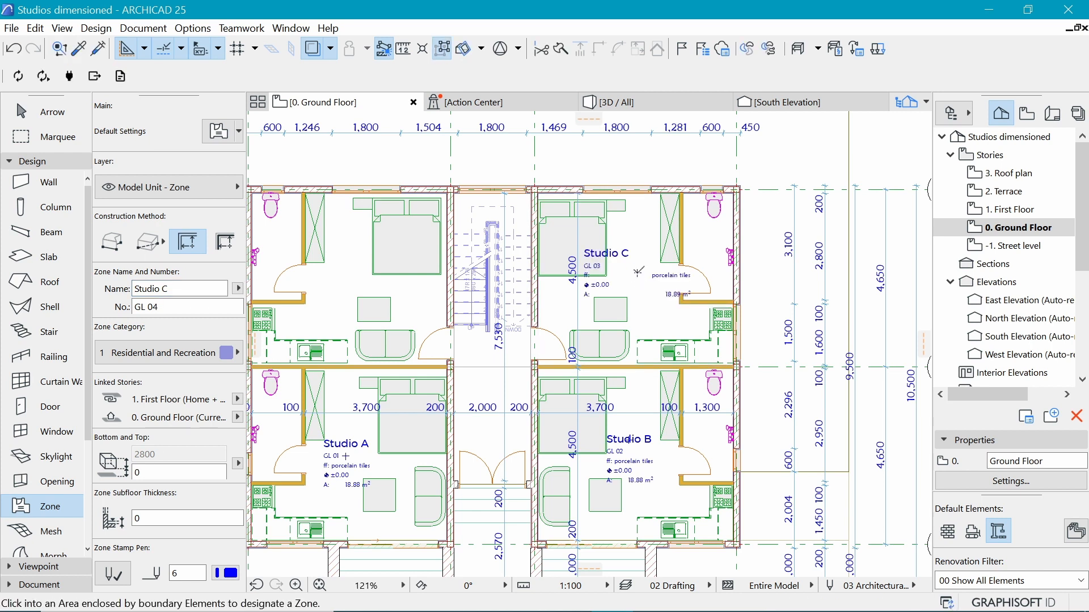
- Move the Studio C zone stamp slightly left toward the bed, then deselect the zone
{"action": "scroll", "coordinate": [587, 266], "scroll_direction": "up", "scroll_amount": 2}
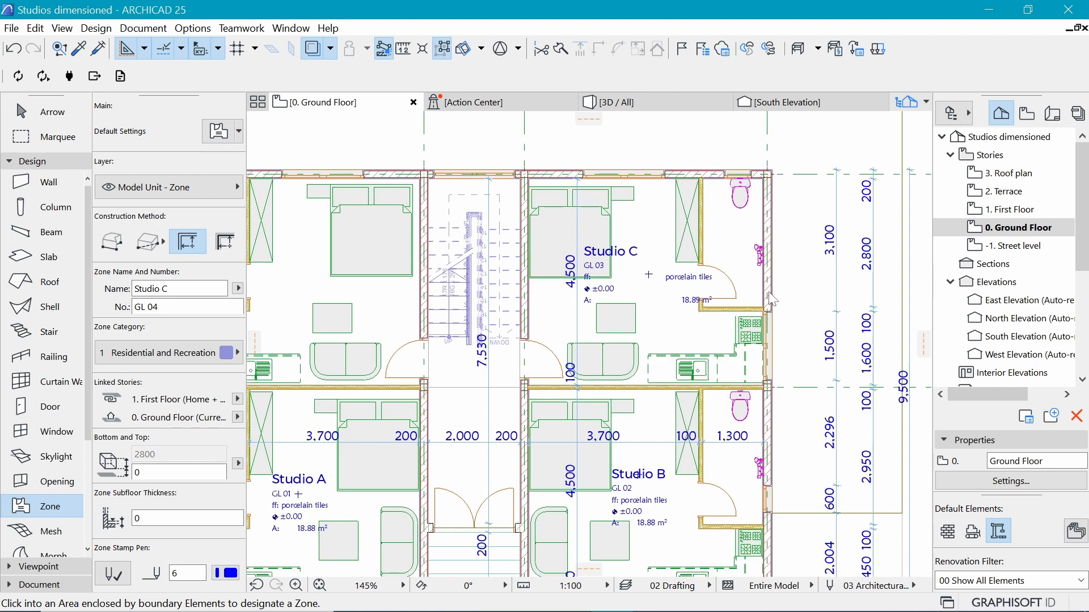
{"action": "scroll", "coordinate": [765, 295], "scroll_direction": "down", "scroll_amount": 2}
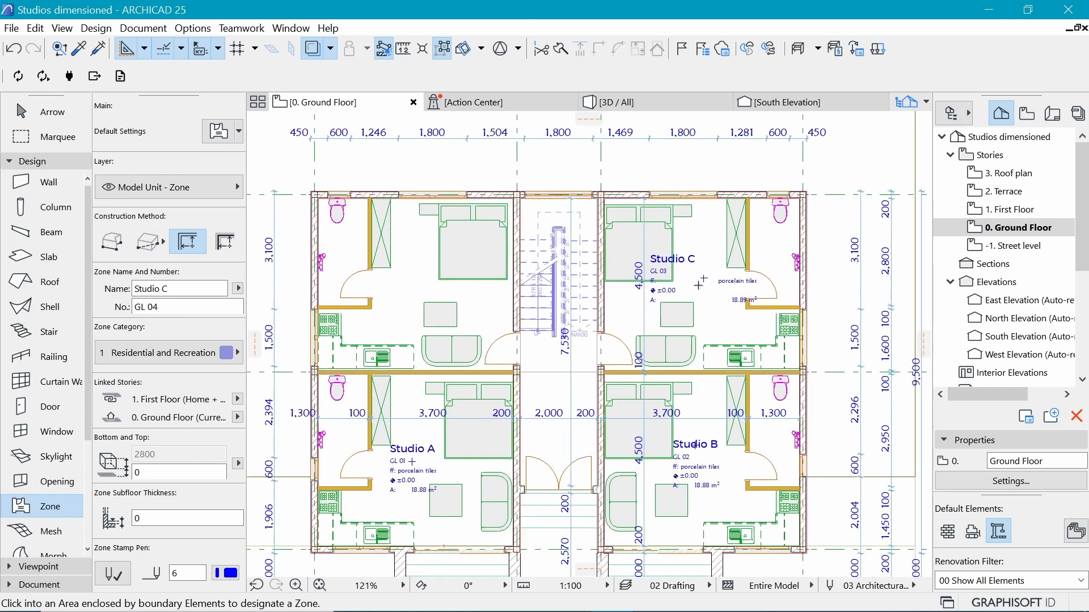
{"action": "left_click", "coordinate": [703, 276], "text": "shift"}
{"action": "left_click", "coordinate": [703, 278]}
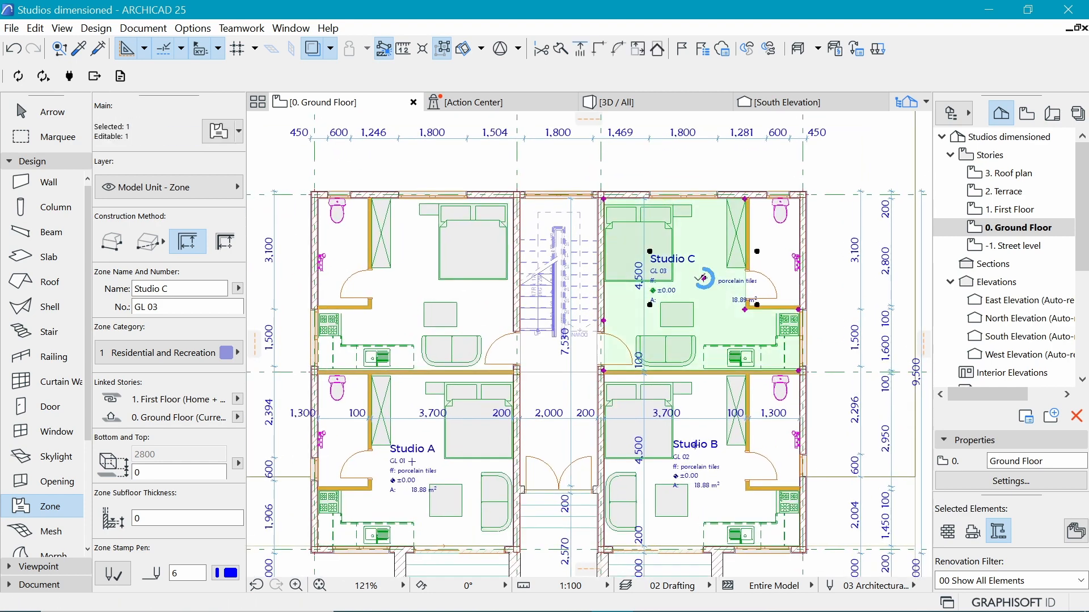
{"action": "left_click", "coordinate": [684, 283]}
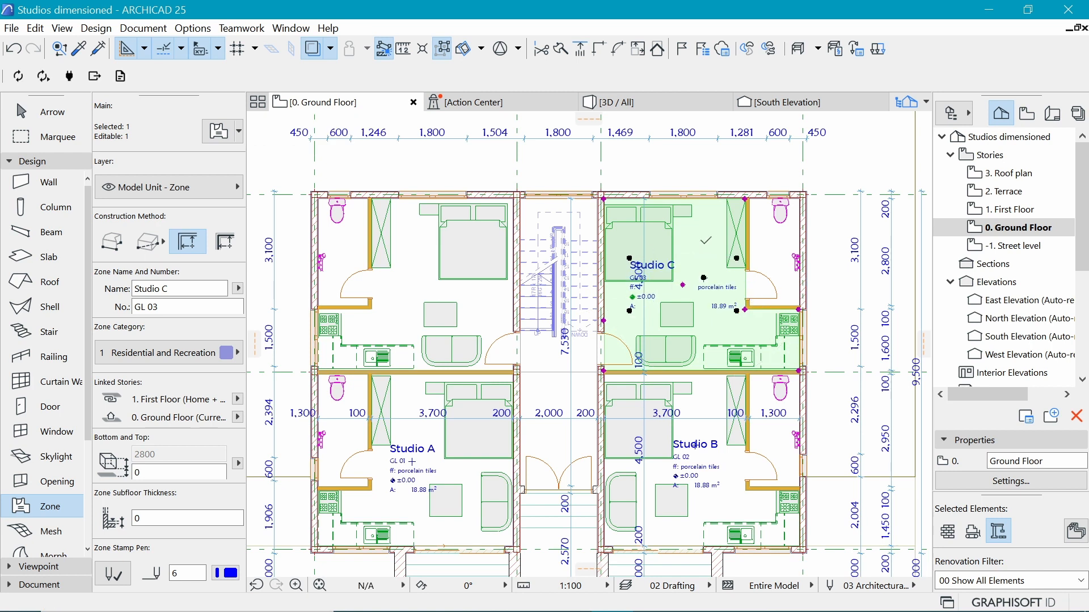
{"action": "key", "text": "Escape"}
- Set the next zone's name to Studio D, keeping GL 04 as its number
{"action": "left_click_drag", "start_coordinate": [163, 290], "coordinate": [177, 286]}
{"action": "type", "text": "D"}
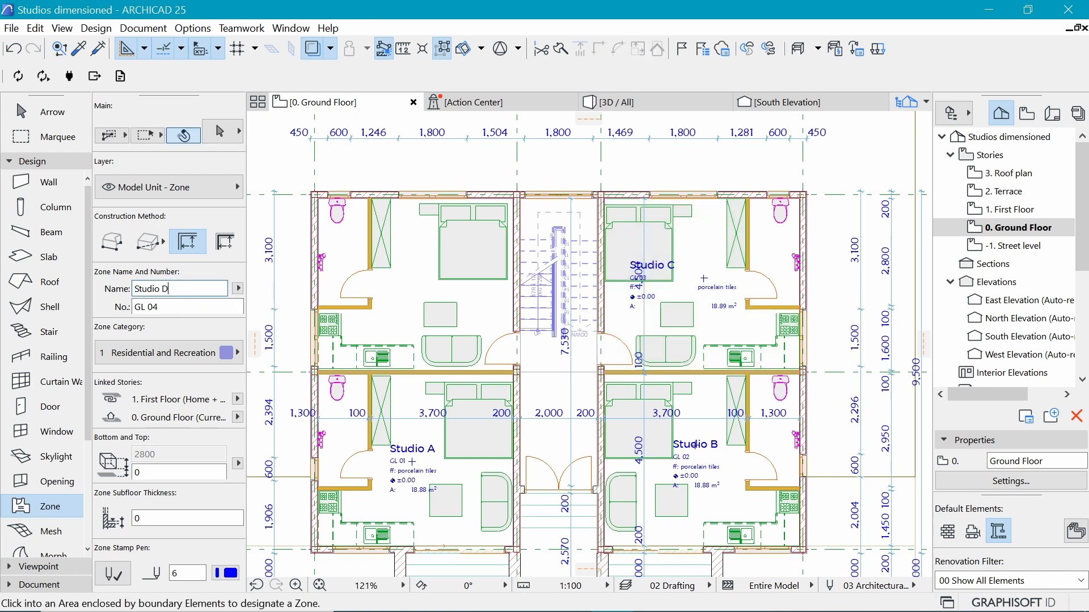
{"action": "key", "text": "Tab"}
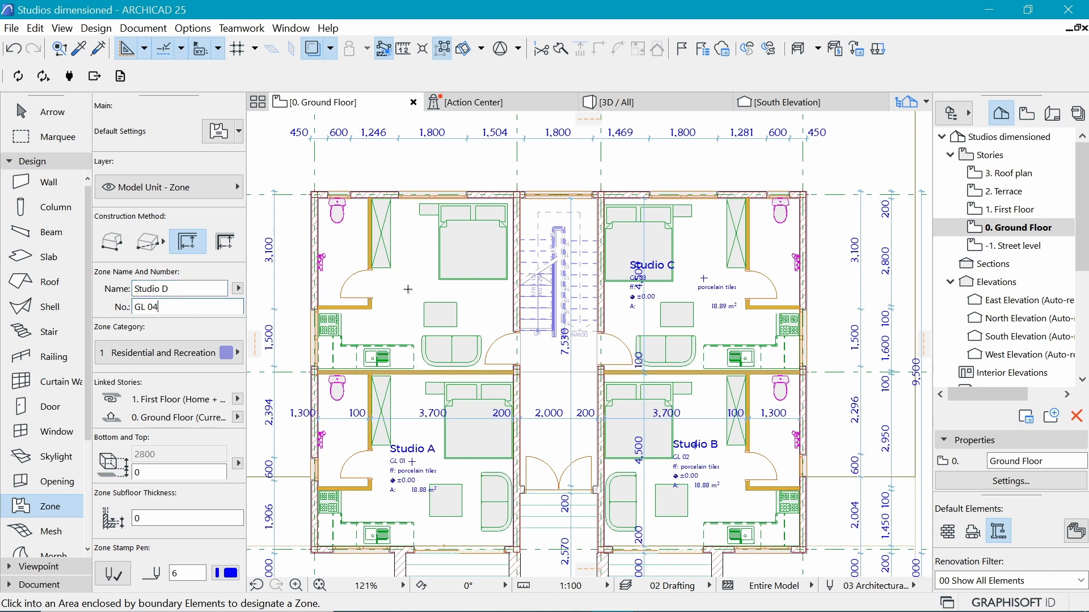
- Place the Studio D zone, number GL 04, in the studio above Studio A and select it
{"action": "left_click", "coordinate": [403, 279]}
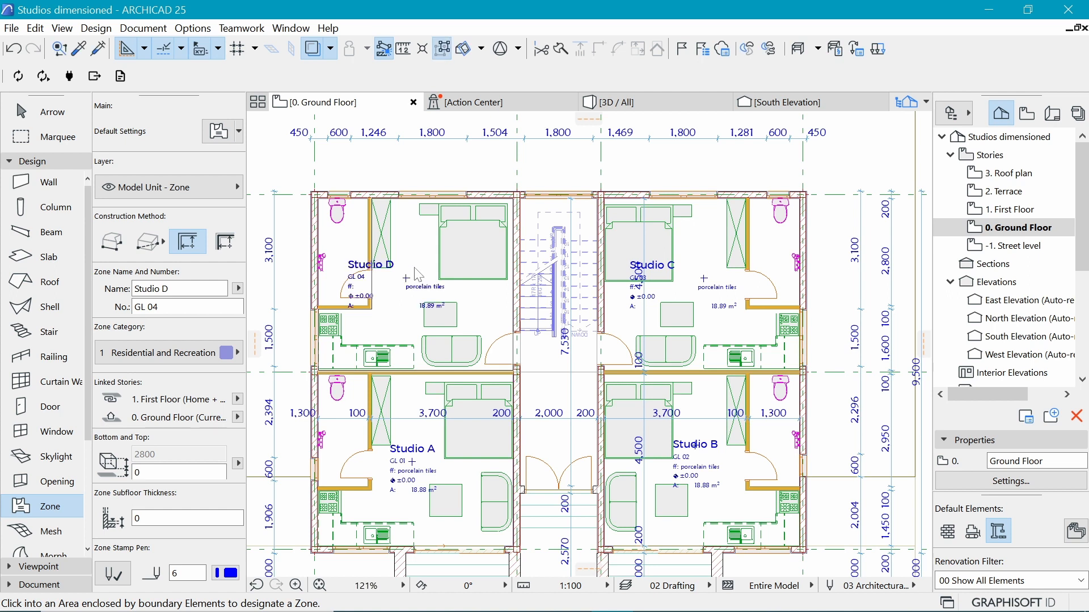
{"action": "left_click", "coordinate": [406, 279]}
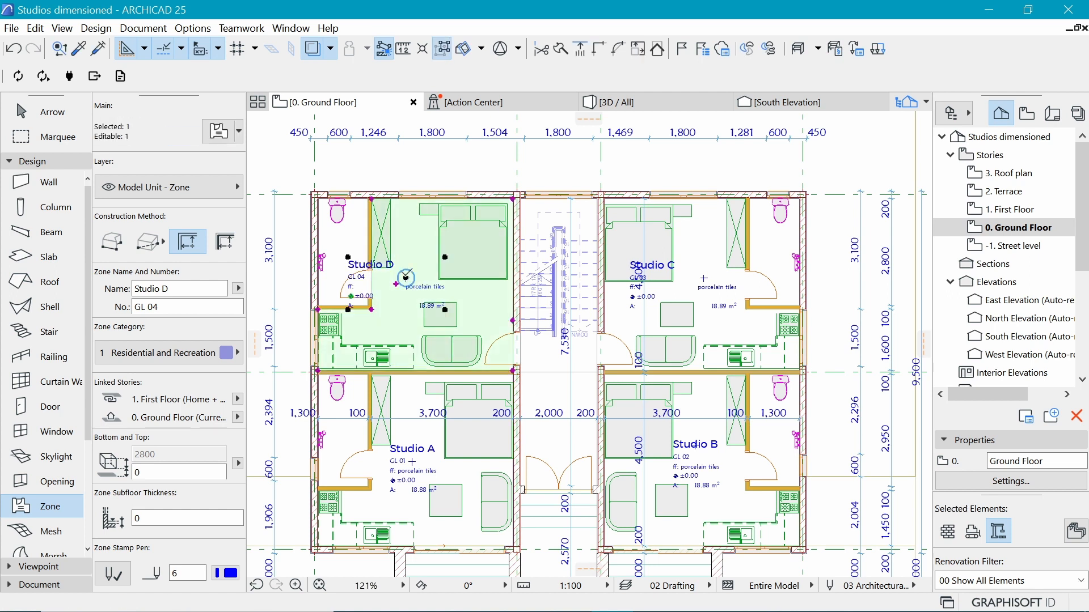
{"action": "left_click", "coordinate": [406, 277]}
{"action": "left_click", "coordinate": [447, 287]}
{"action": "key", "text": "ctrl+z"}
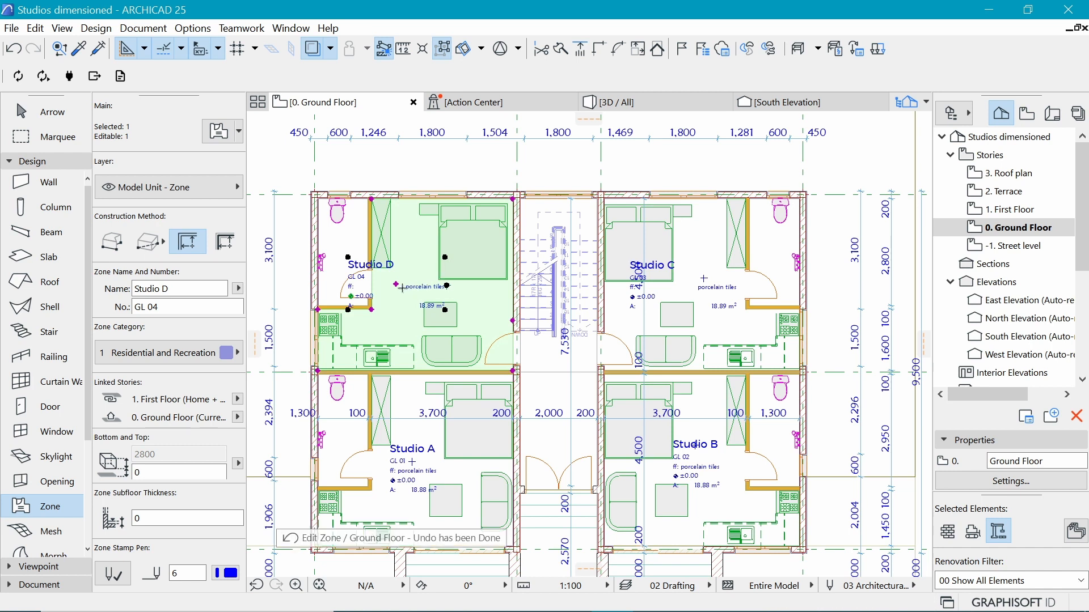
- Move the Studio D stamp right and slightly down within its room, and shift the Studio C stamp slightly right
{"action": "left_click", "coordinate": [396, 284]}
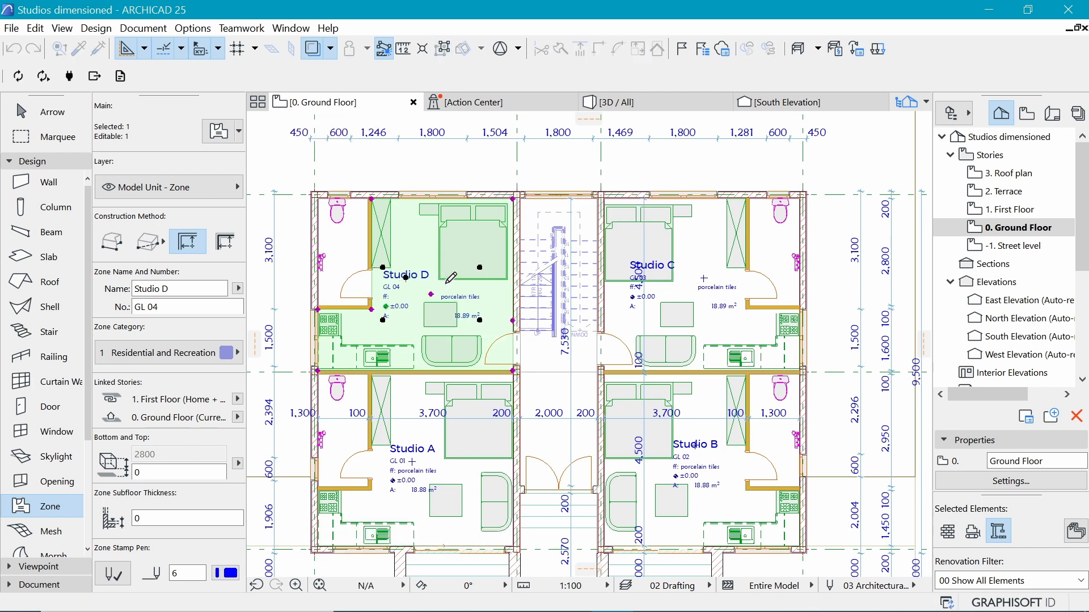
{"action": "left_click", "coordinate": [434, 292]}
{"action": "scroll", "coordinate": [397, 295], "scroll_direction": "up", "scroll_amount": 3}
{"action": "left_click", "coordinate": [812, 275]}
{"action": "left_click", "coordinate": [813, 276]}
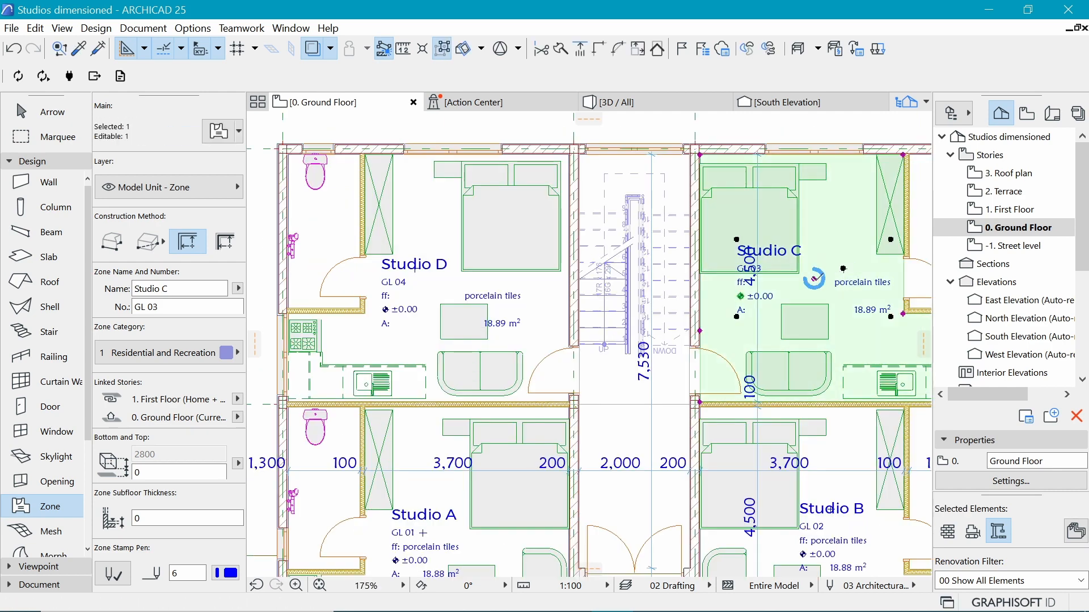
{"action": "left_click", "coordinate": [832, 278]}
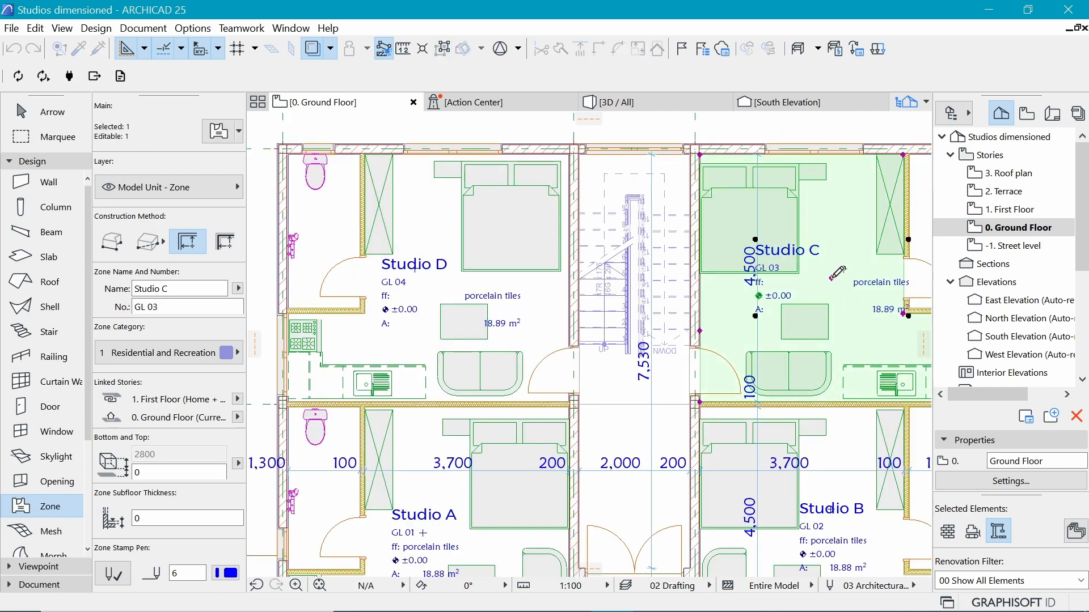
{"action": "key", "text": "Escape"}
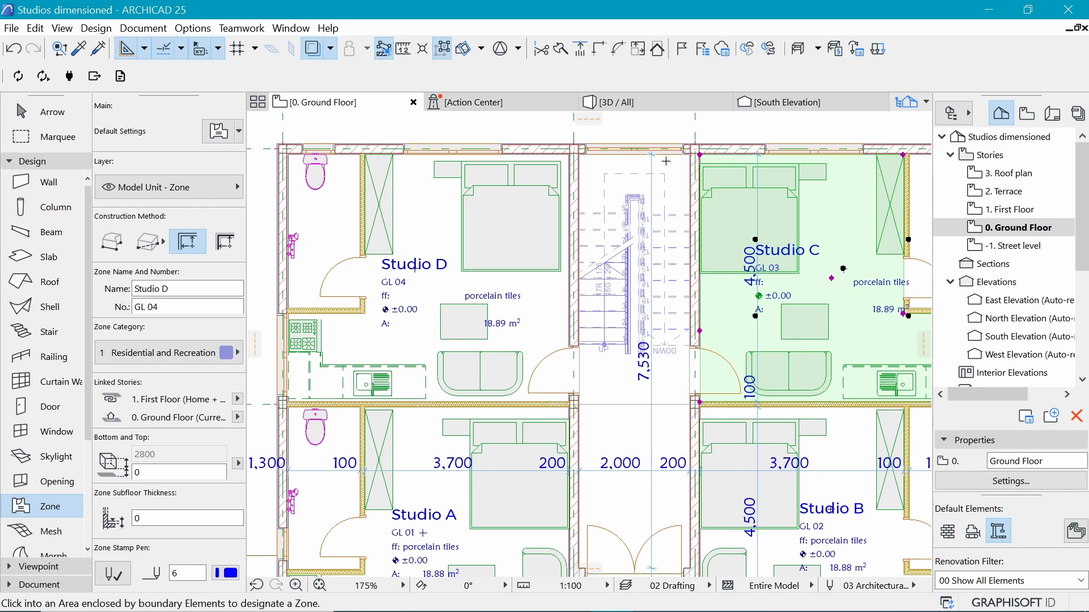
- Pick up the Studio A zone's settings for a new zone, naming it wc with category 8 Technical Equipment
{"action": "scroll", "coordinate": [661, 163], "scroll_direction": "down", "scroll_amount": 3}
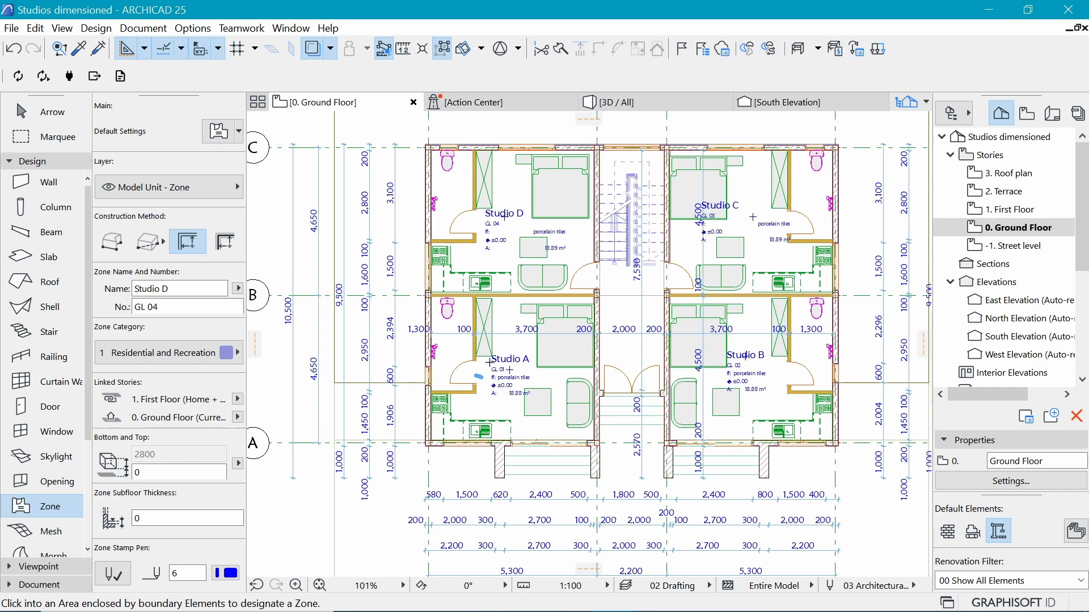
{"action": "scroll", "coordinate": [440, 323], "scroll_direction": "up", "scroll_amount": 3}
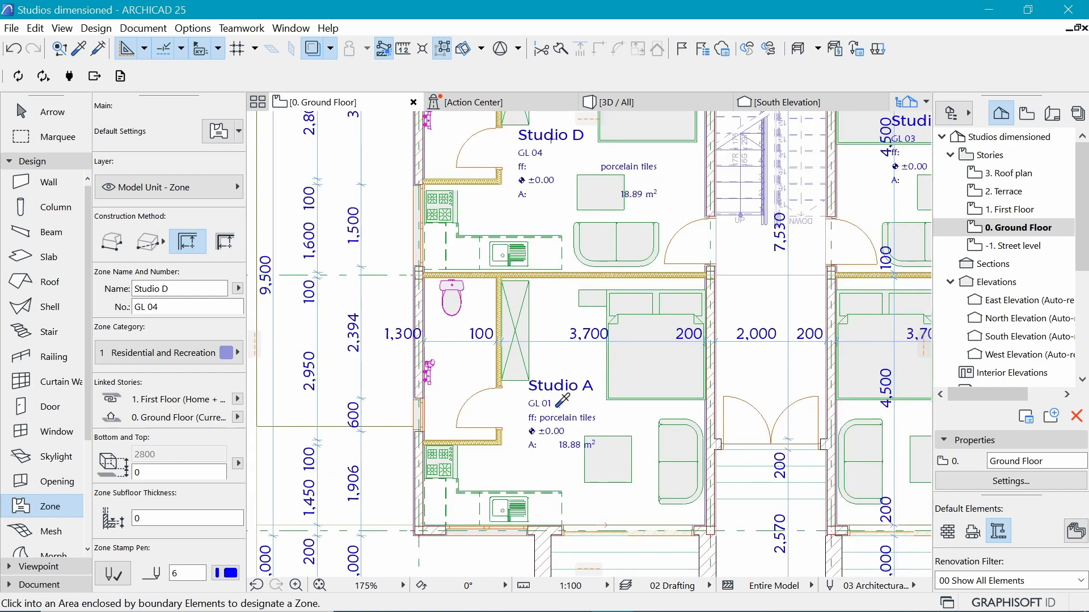
{"action": "left_click", "coordinate": [560, 404], "text": "alt"}
{"action": "left_click_drag", "start_coordinate": [173, 290], "coordinate": [126, 288]}
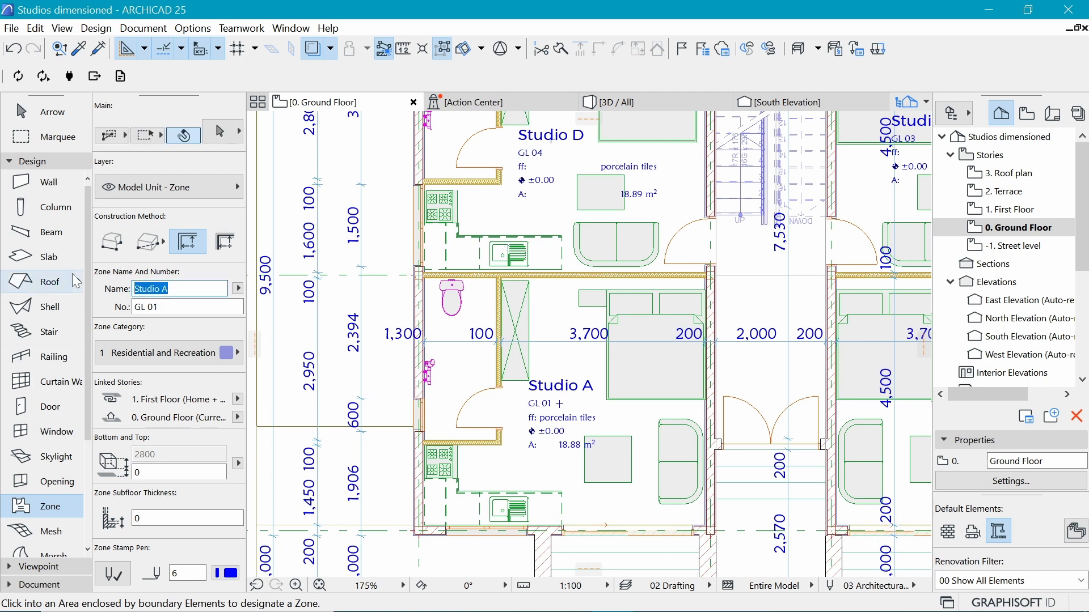
{"action": "type", "text": "Wc"}
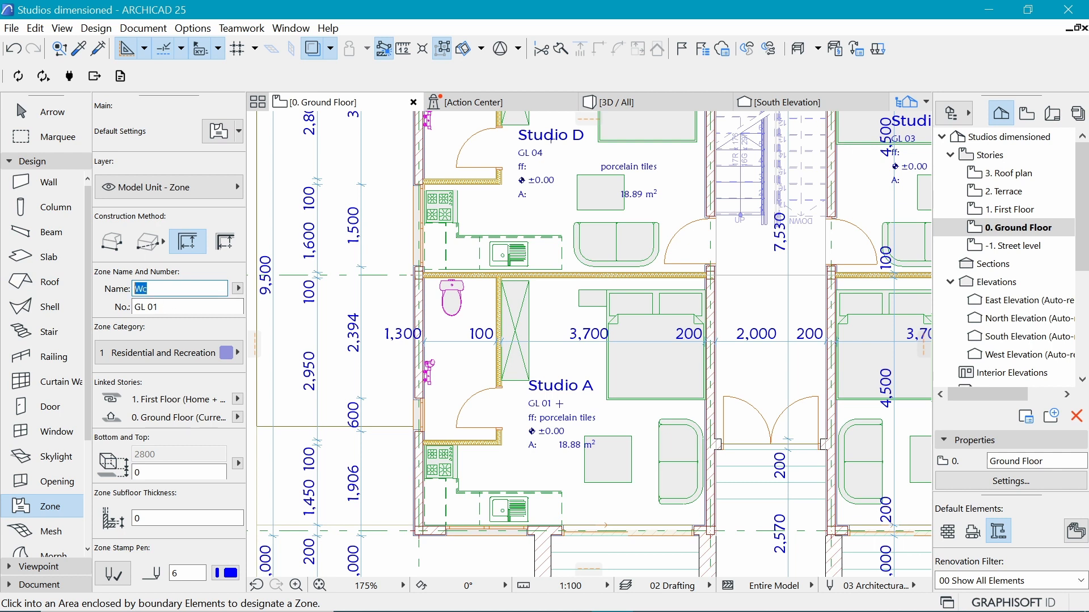
{"action": "type", "text": "c"}
{"action": "left_click", "coordinate": [227, 362]}
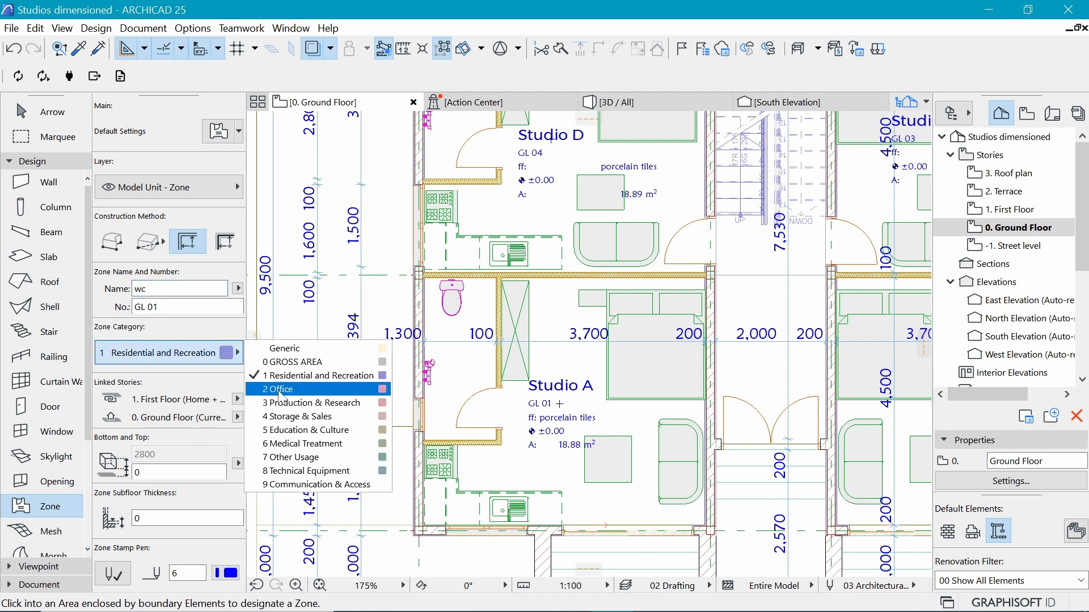
{"action": "left_click", "coordinate": [330, 474]}
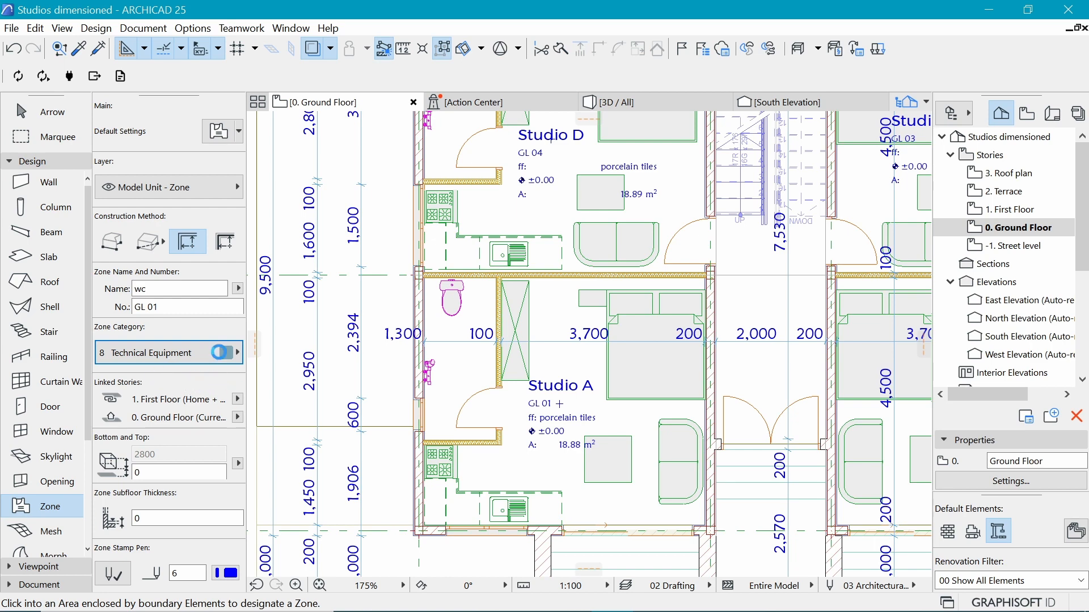
- Change the default zone's 1:100 floor finish text to ceramic tiles
{"action": "key", "text": "ctrl+t"}
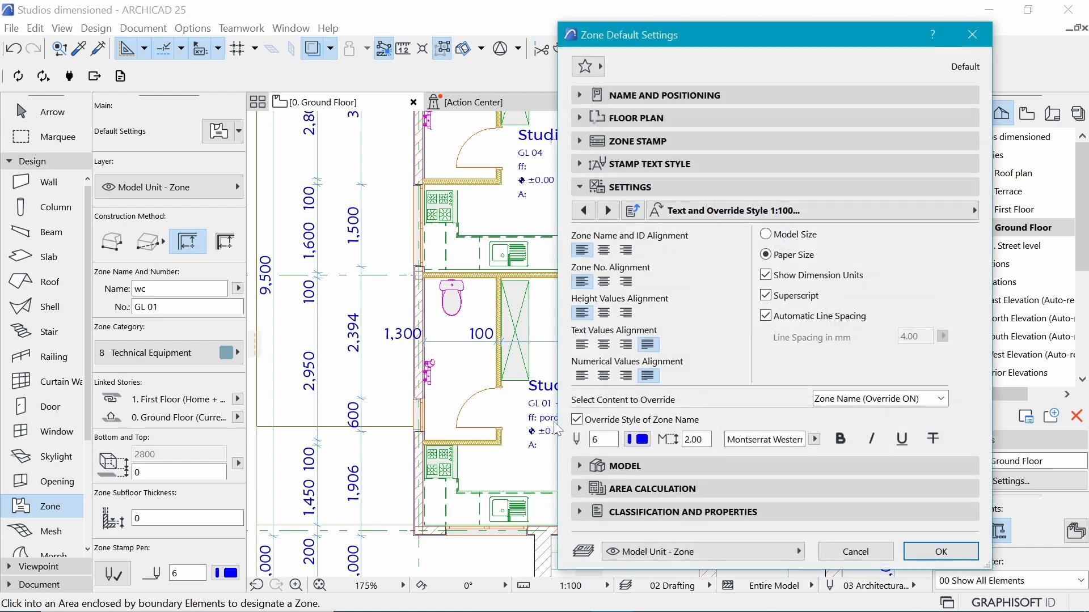
{"action": "left_click", "coordinate": [823, 211]}
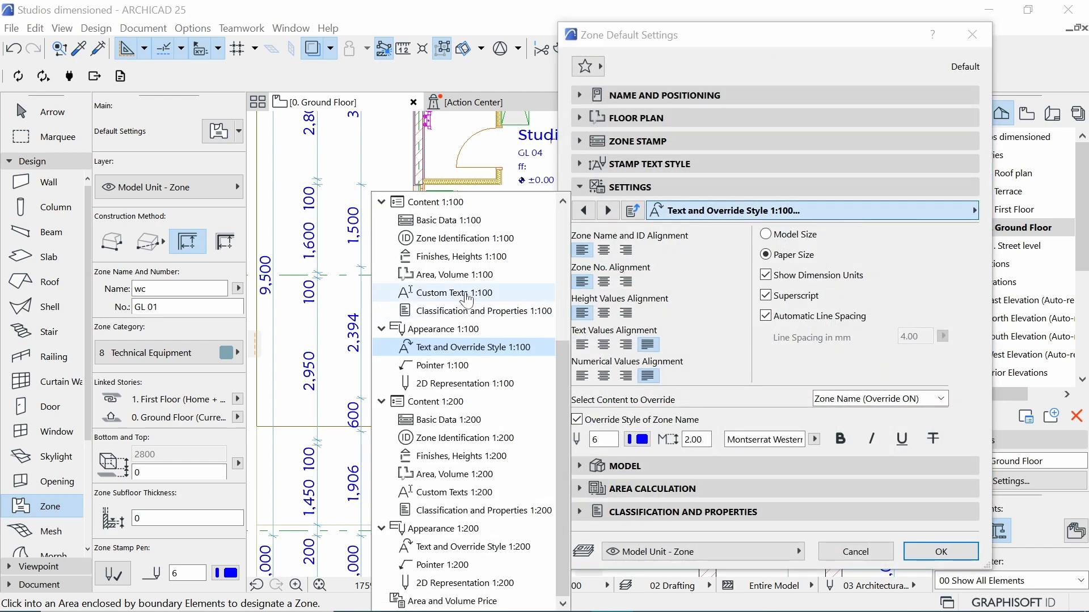
{"action": "left_click", "coordinate": [476, 258]}
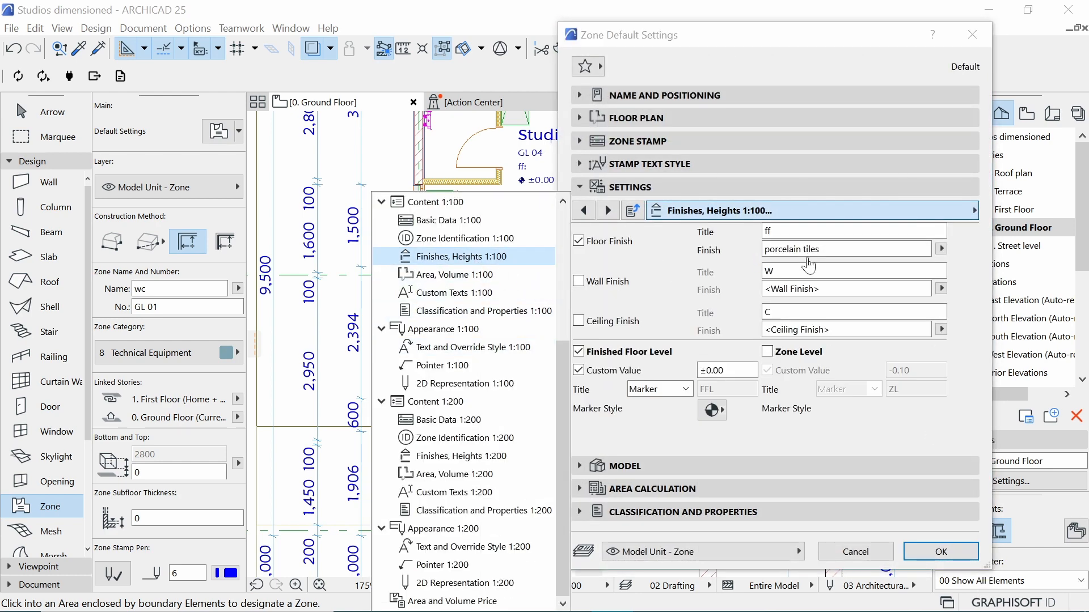
{"action": "left_click_drag", "start_coordinate": [797, 250], "coordinate": [764, 250]}
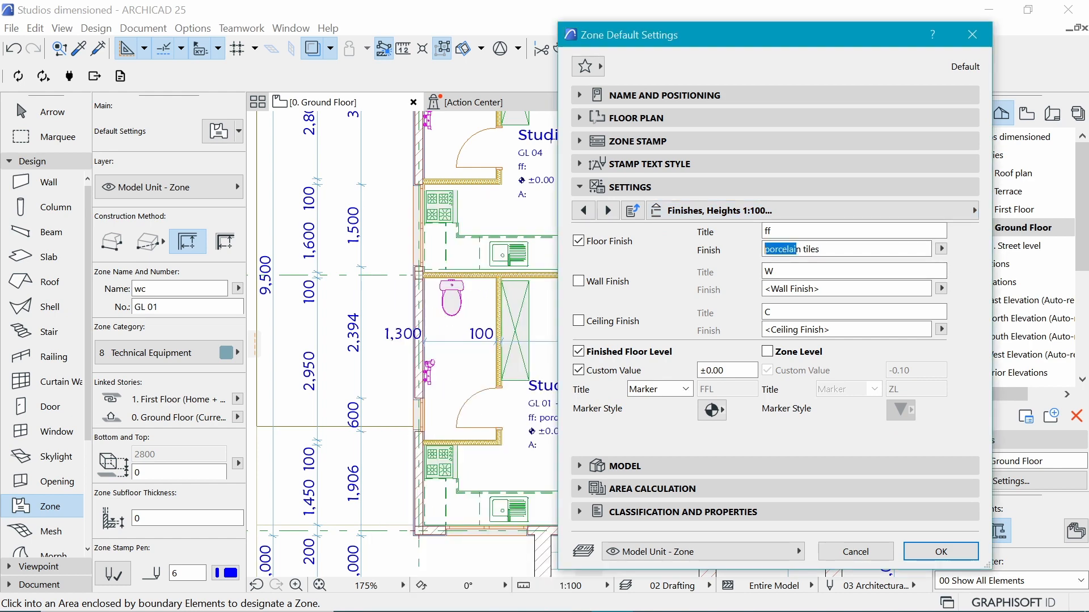
{"action": "key", "text": "BackSpace"}
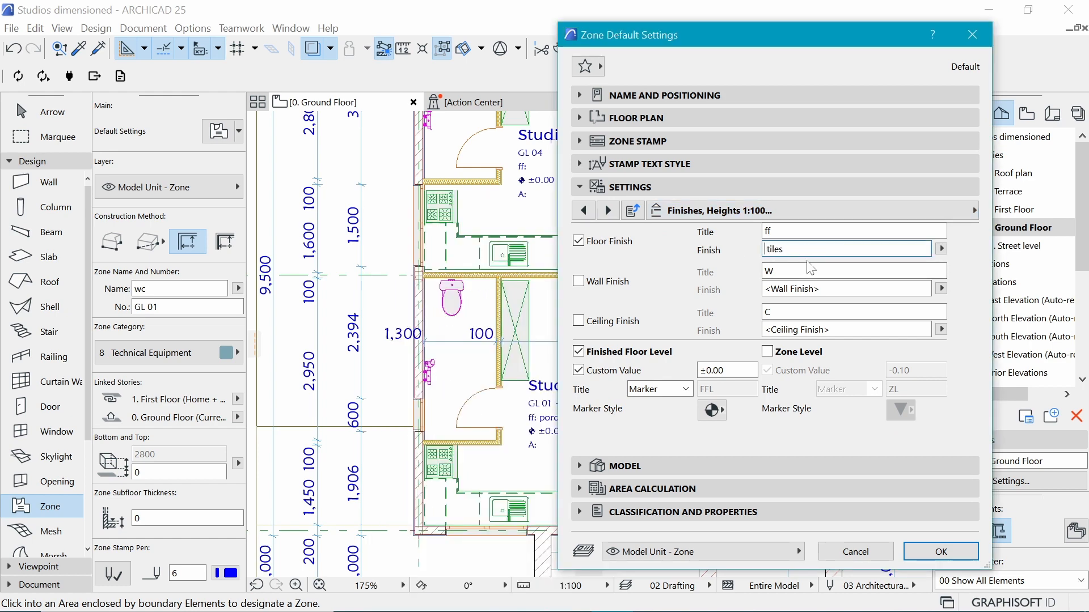
{"action": "type", "text": "ceramic"}
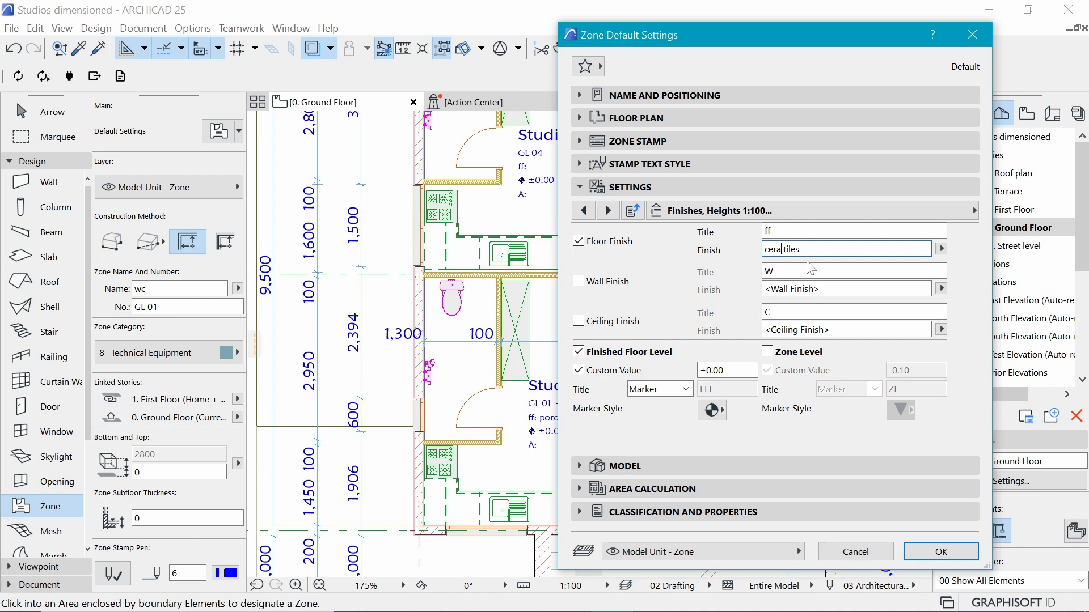
{"action": "left_click", "coordinate": [931, 552]}
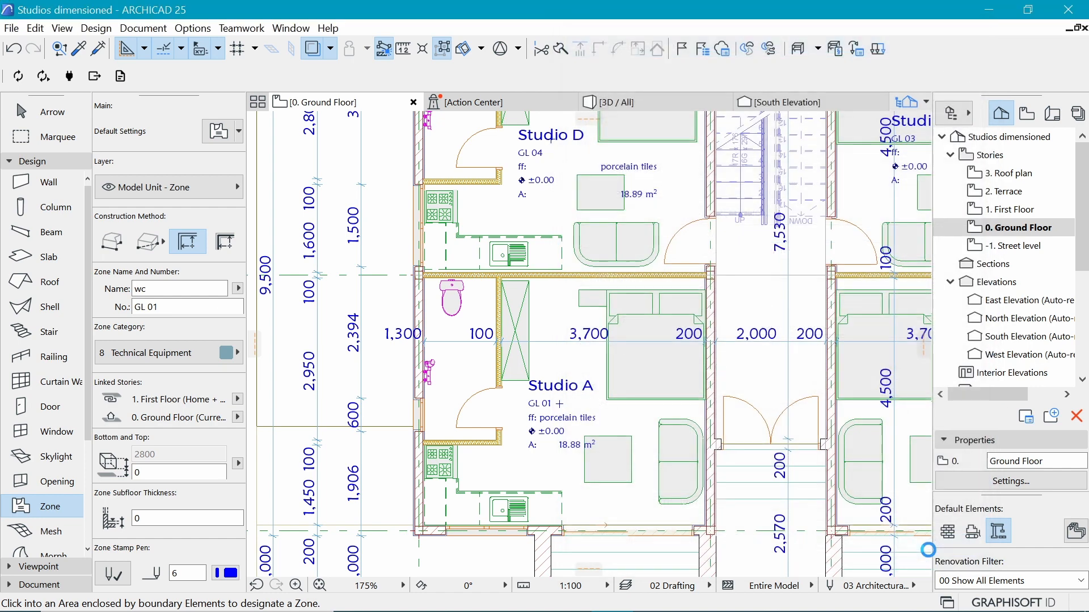
- Place the wc zone, number GL 01, in Studio A's bathroom and shift its stamp slightly right, clear of the shower fitting
{"action": "left_click", "coordinate": [446, 373]}
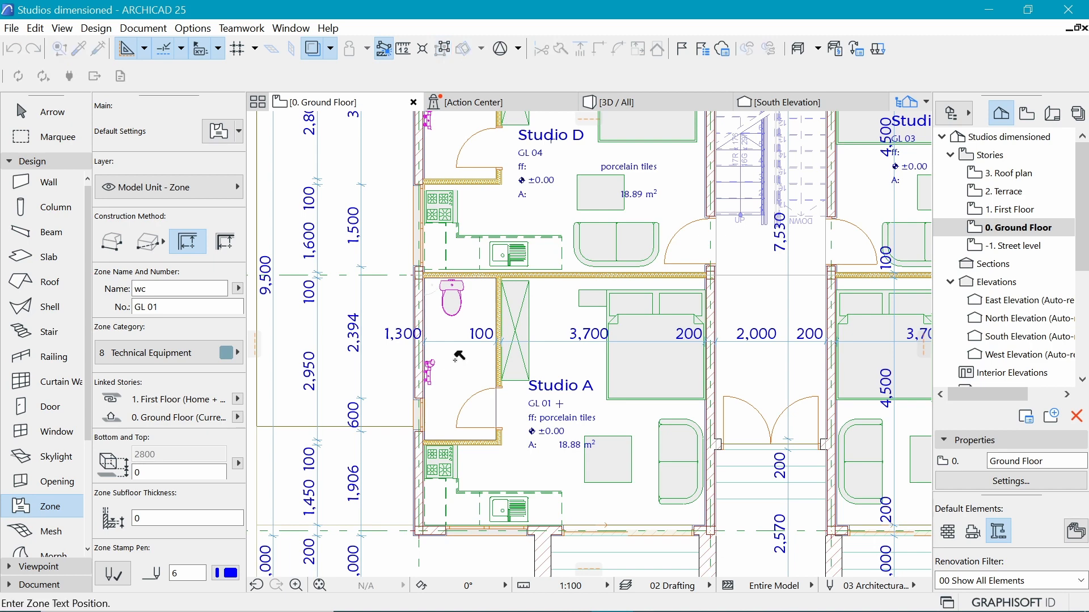
{"action": "left_click", "coordinate": [459, 360]}
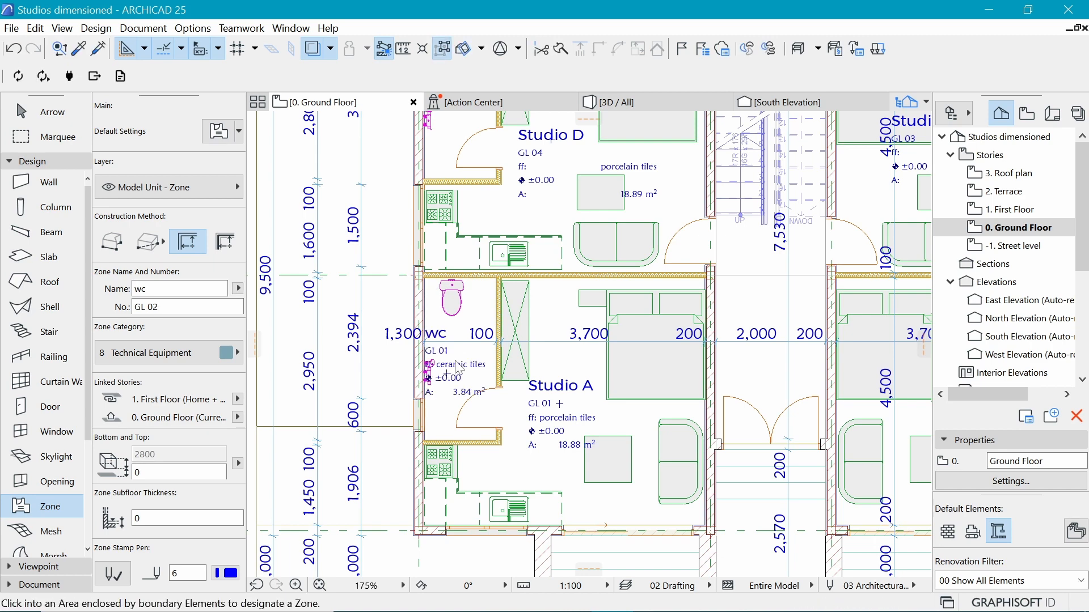
{"action": "scroll", "coordinate": [499, 350], "scroll_direction": "down", "scroll_amount": 3}
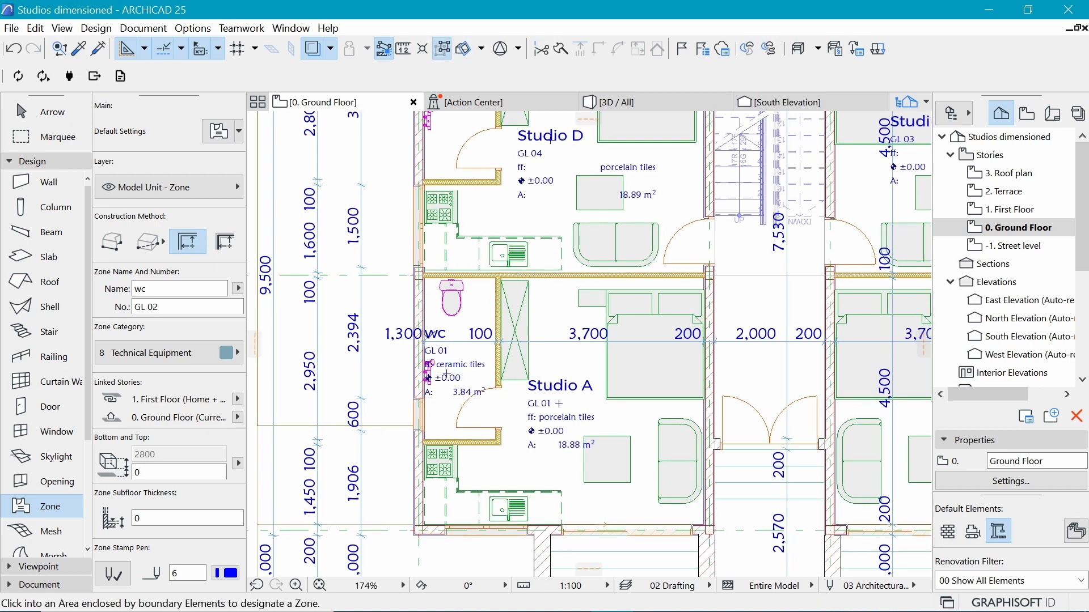
{"action": "scroll", "coordinate": [398, 350], "scroll_direction": "down", "scroll_amount": 3}
{"action": "scroll", "coordinate": [474, 358], "scroll_direction": "up", "scroll_amount": 3}
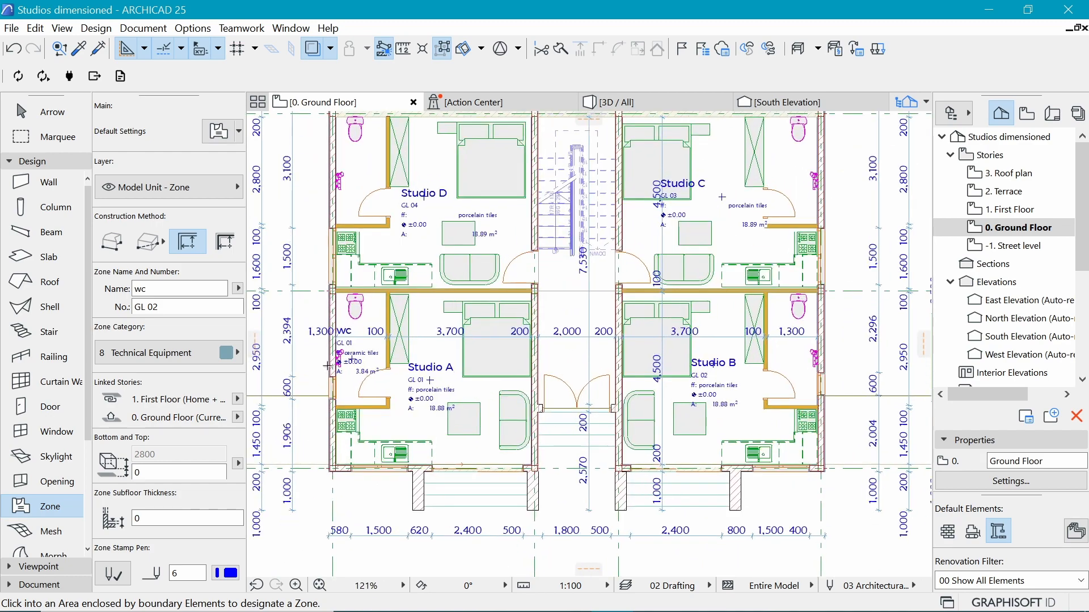
{"action": "left_click", "coordinate": [355, 339], "text": "shift"}
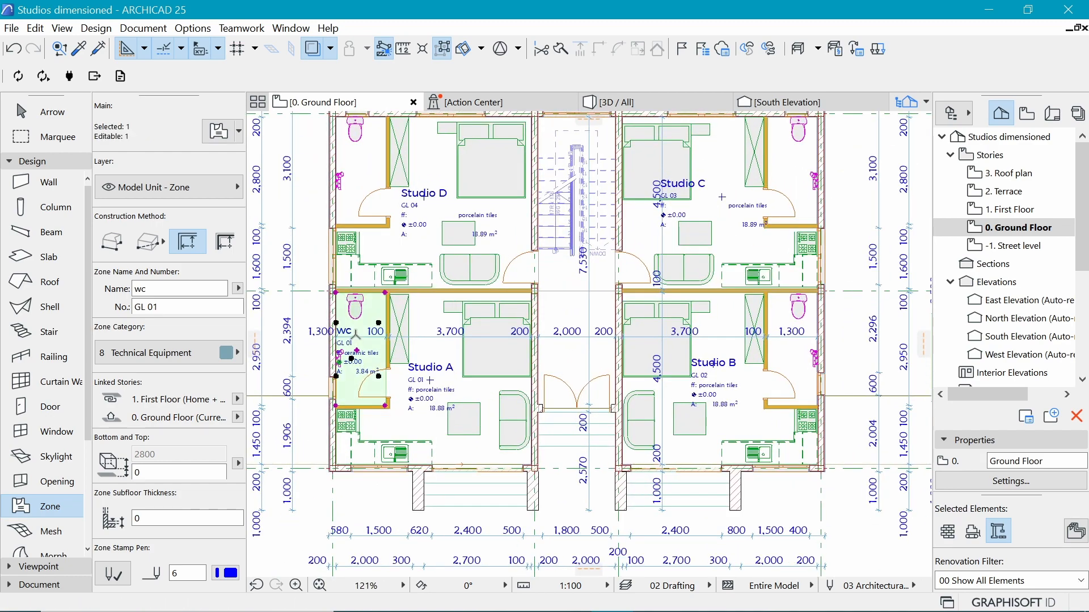
{"action": "scroll", "coordinate": [356, 336], "scroll_direction": "up", "scroll_amount": 6}
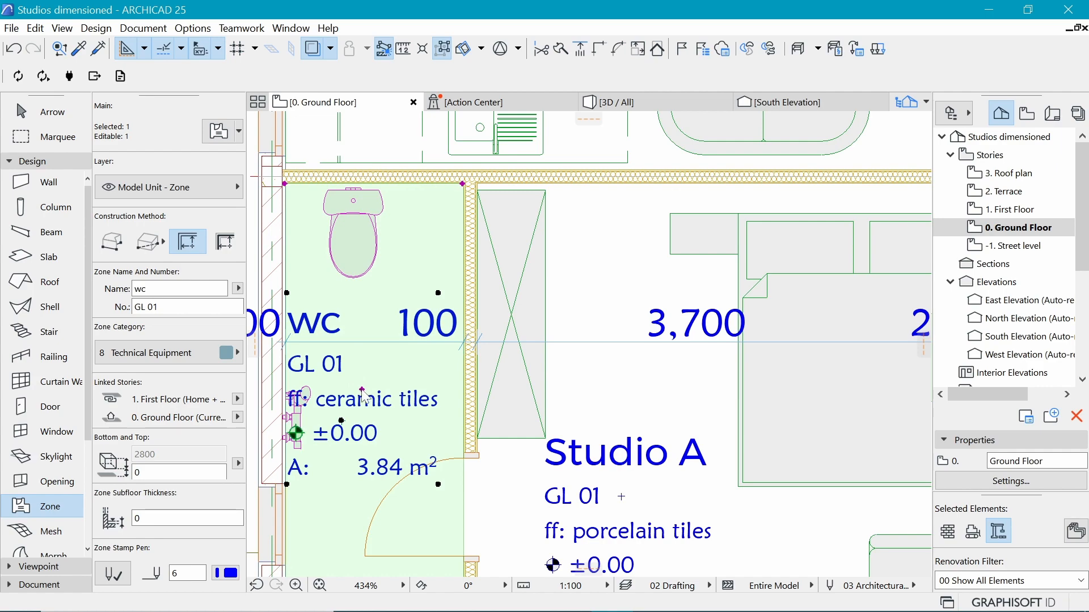
{"action": "left_click", "coordinate": [361, 390]}
{"action": "left_click", "coordinate": [384, 390]}
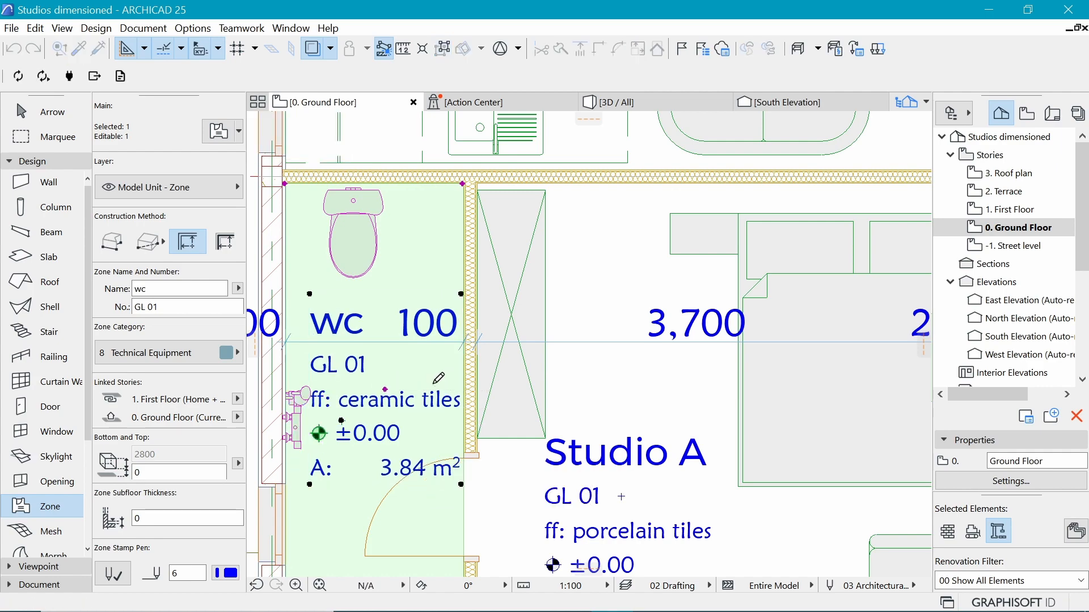
{"action": "key", "text": "Escape"}
- Place a wc zone, number GL 02, in Studio B's bathroom
{"action": "scroll", "coordinate": [332, 311], "scroll_direction": "down", "scroll_amount": 6}
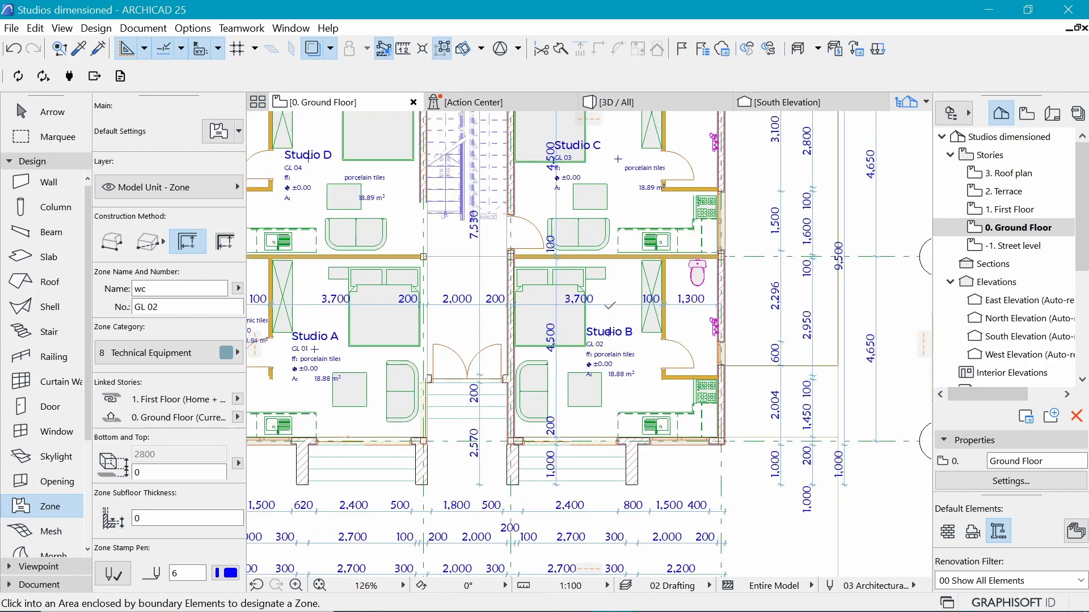
{"action": "scroll", "coordinate": [593, 354], "scroll_direction": "up", "scroll_amount": 4}
{"action": "scroll", "coordinate": [594, 355], "scroll_direction": "up", "scroll_amount": 2}
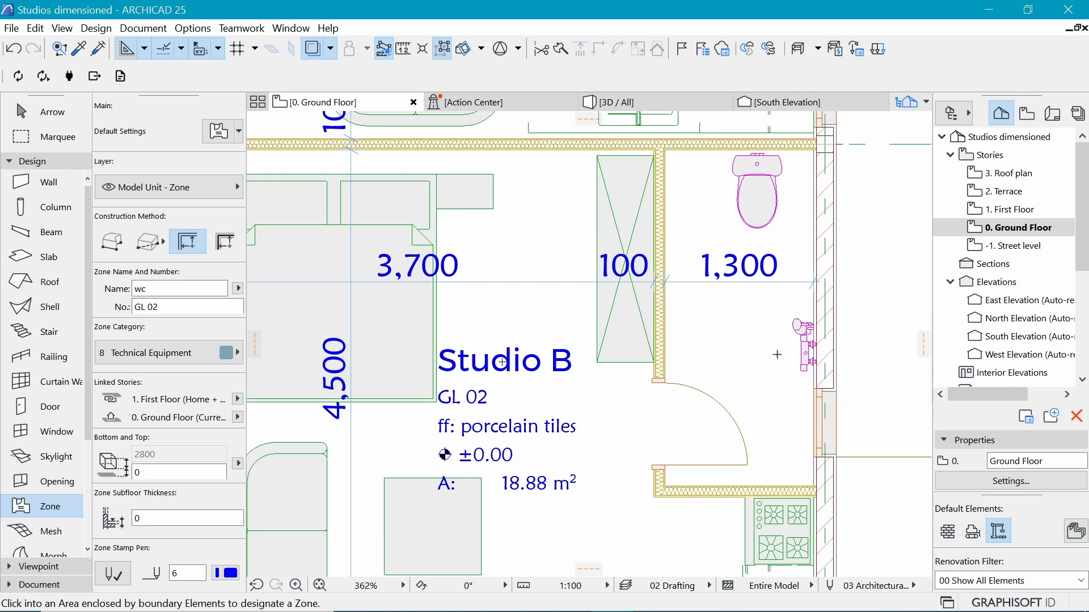
{"action": "left_click", "coordinate": [759, 334]}
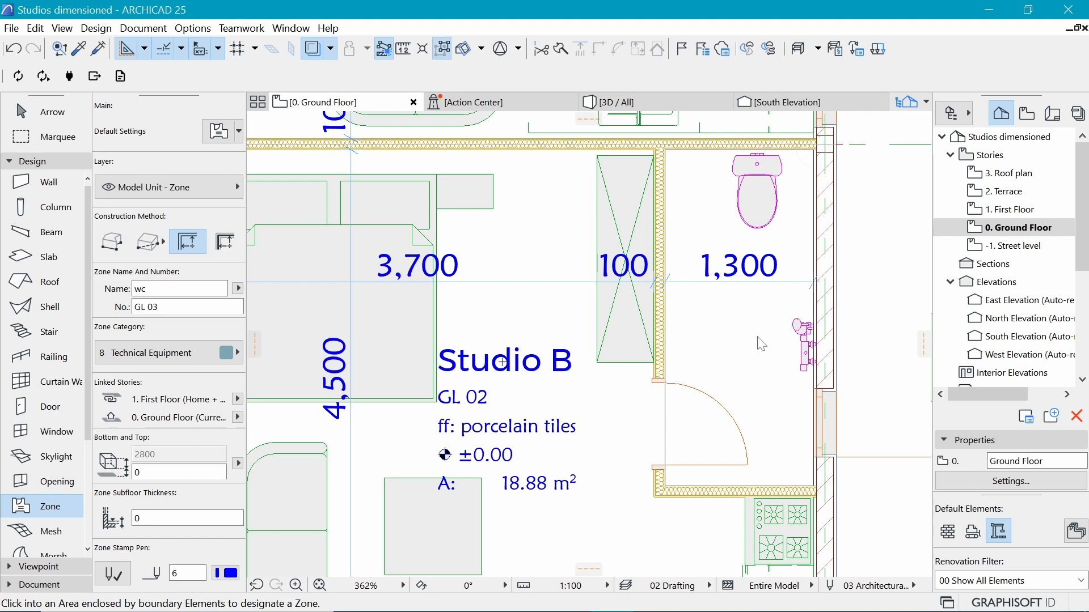
{"action": "left_click", "coordinate": [758, 336]}
- Select the wc zones in Studios A and B together and set their floor plan fill to Grid 25x25
{"action": "scroll", "coordinate": [804, 429], "scroll_direction": "down", "scroll_amount": 8}
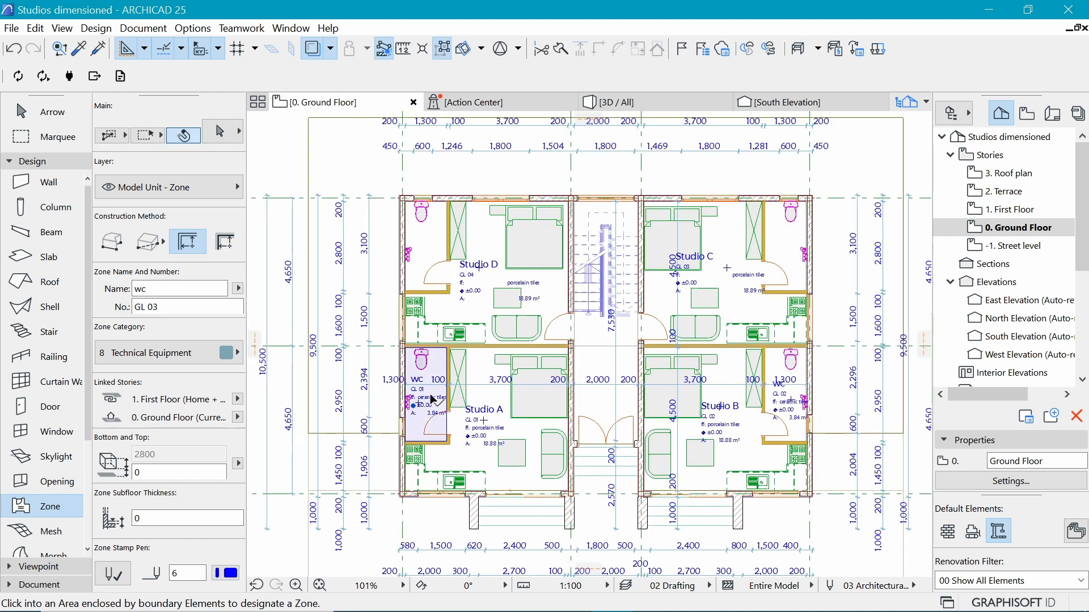
{"action": "left_click", "coordinate": [431, 403], "text": "shift"}
{"action": "left_click", "coordinate": [786, 400], "text": "shift"}
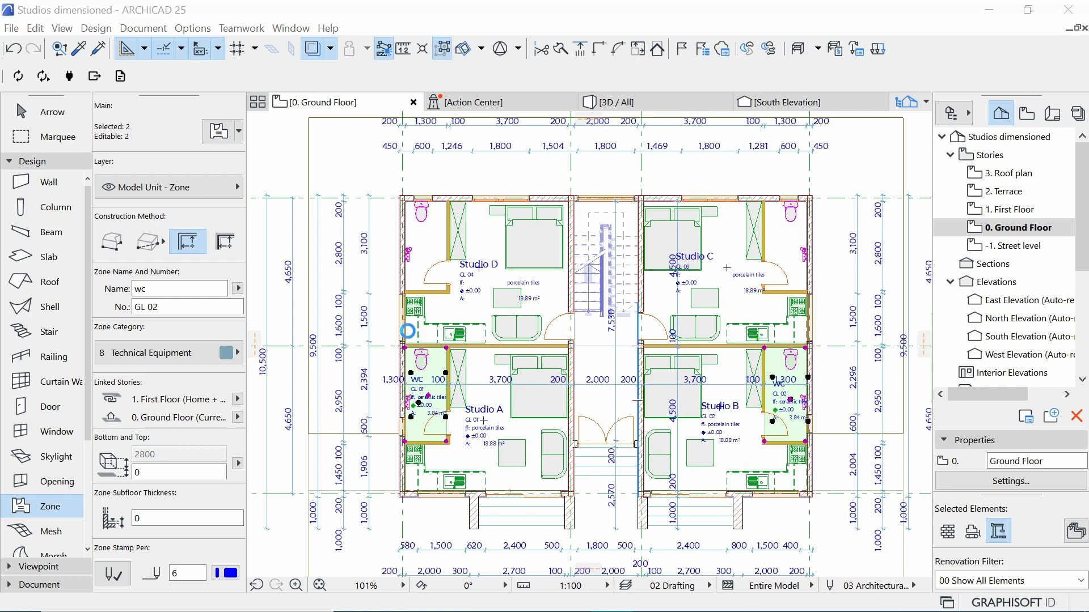
{"action": "key", "text": "ctrl+t"}
{"action": "left_click", "coordinate": [654, 119]}
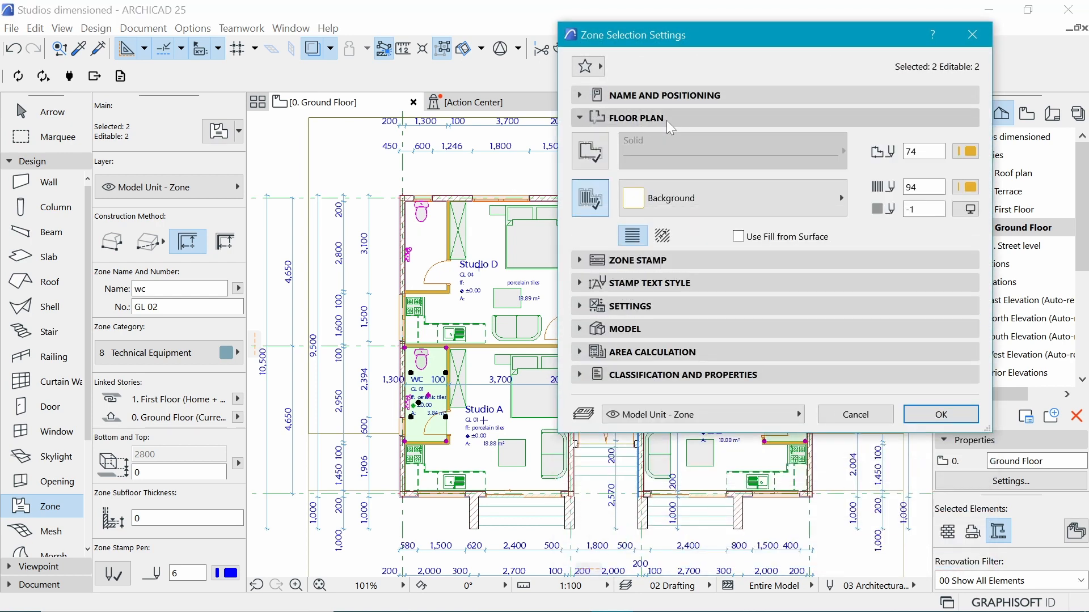
{"action": "left_click", "coordinate": [694, 209]}
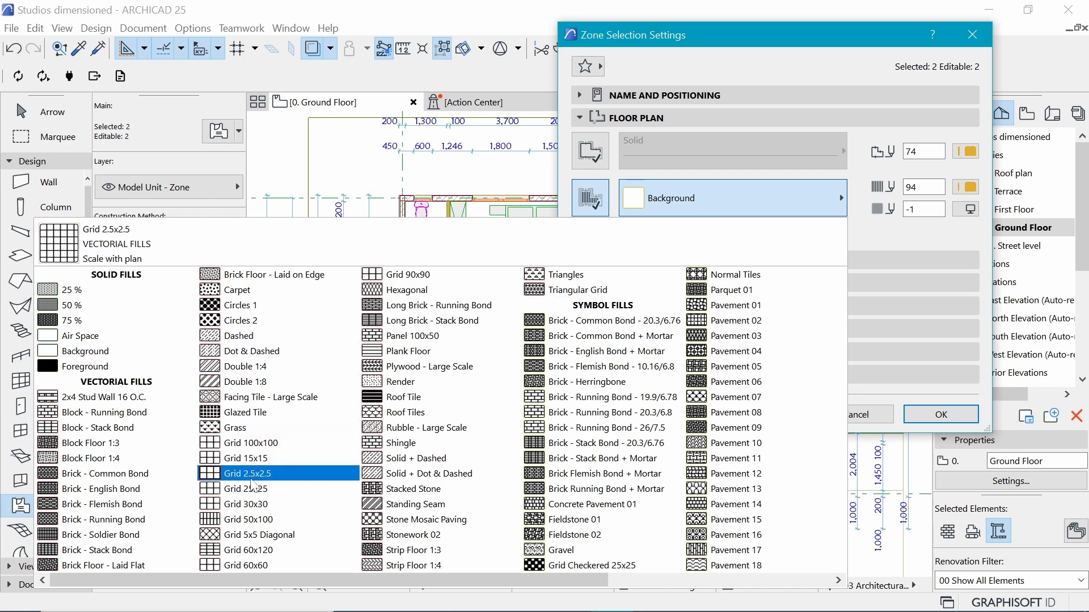
{"action": "left_click", "coordinate": [238, 490]}
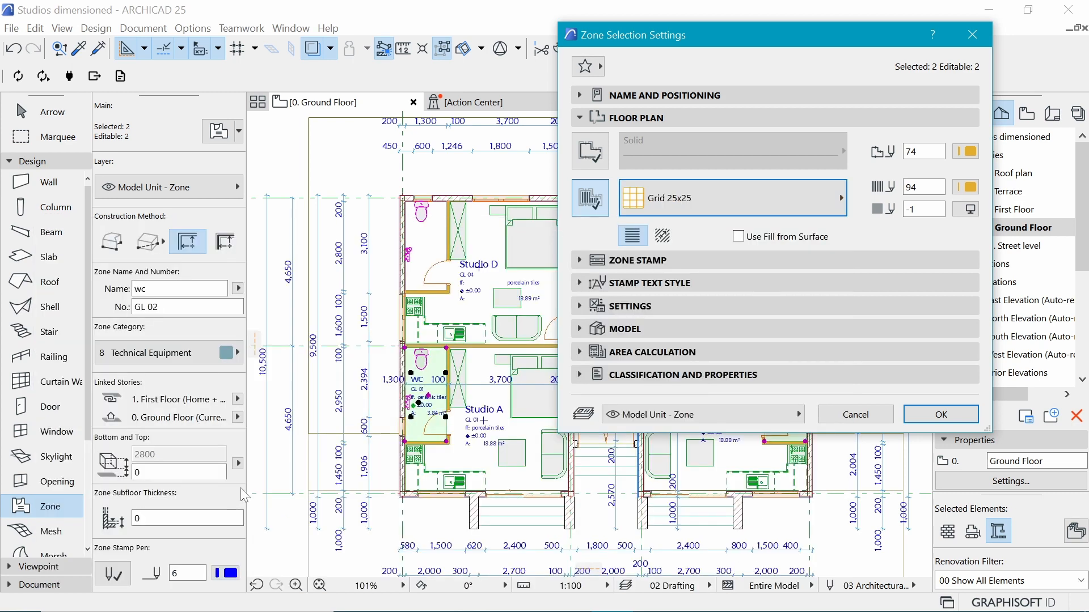
- Set the fill foreground pen of both wc zones to 102 and apply the settings
{"action": "left_click", "coordinate": [970, 187]}
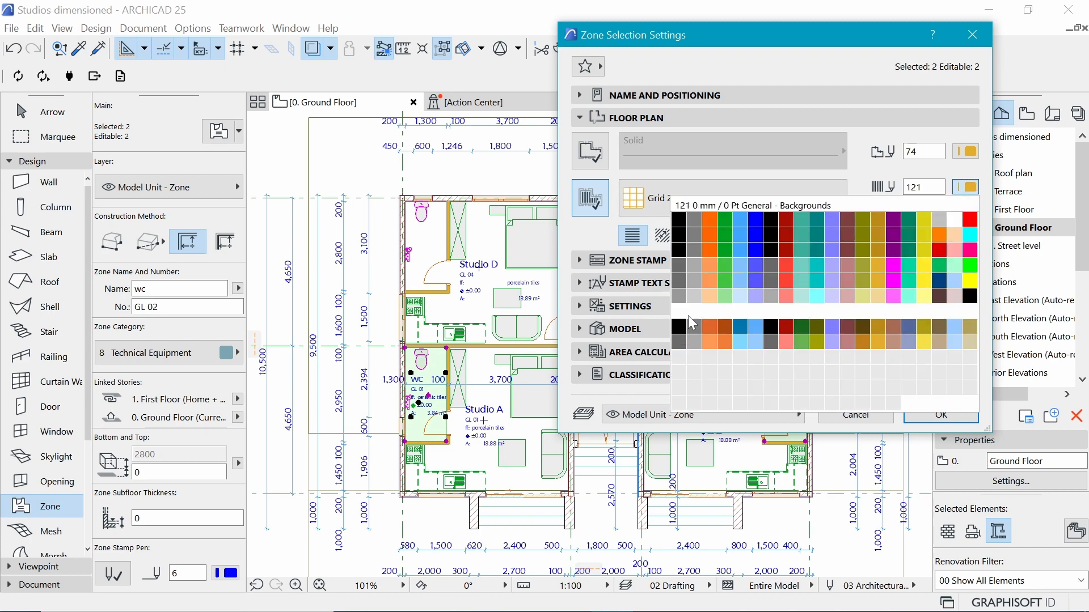
{"action": "left_click", "coordinate": [694, 296]}
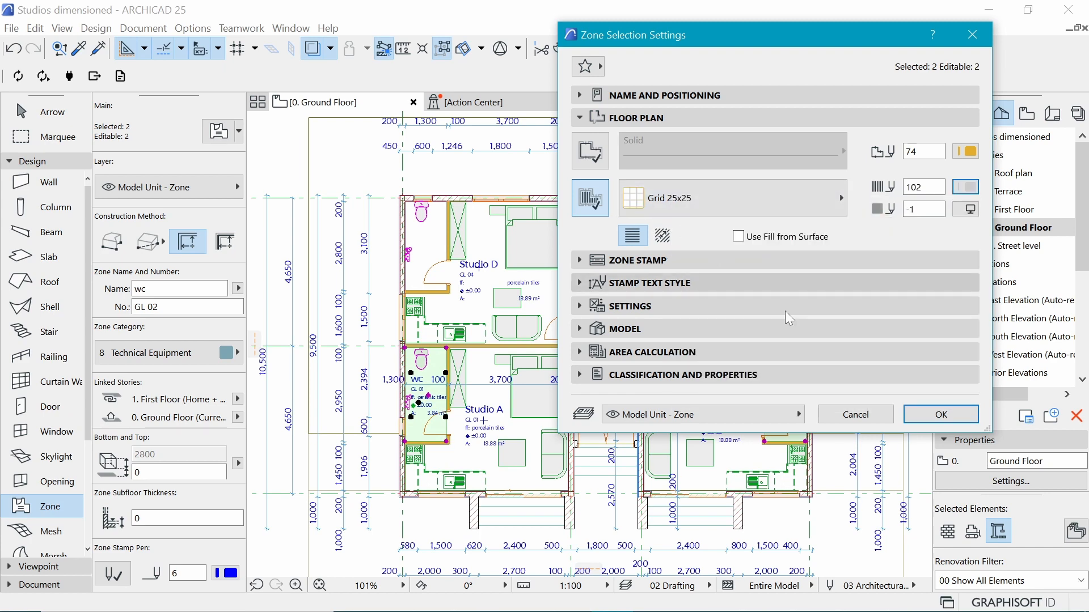
{"action": "left_click", "coordinate": [940, 414]}
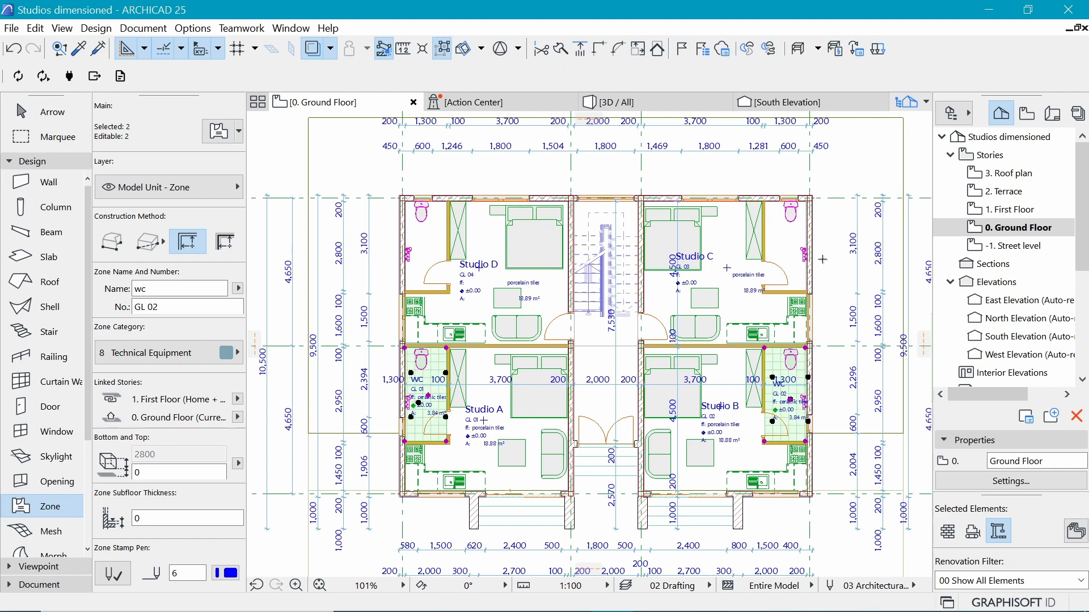
{"action": "key", "text": "Escape"}
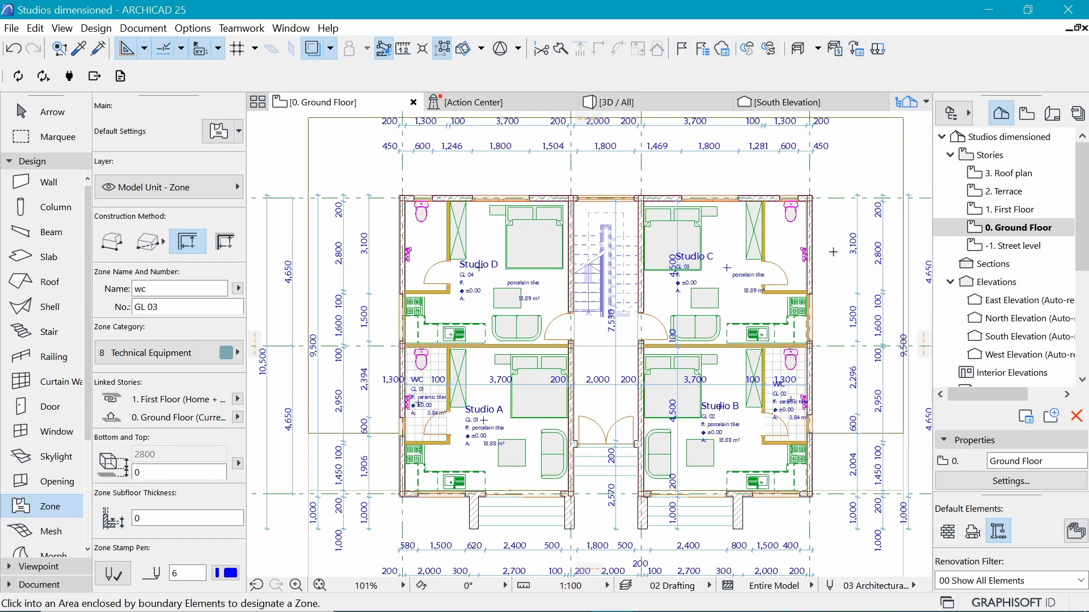
- Pick up the settings of Studio B's tiled wc zone as defaults for new zones
{"action": "scroll", "coordinate": [821, 293], "scroll_direction": "up", "scroll_amount": 3}
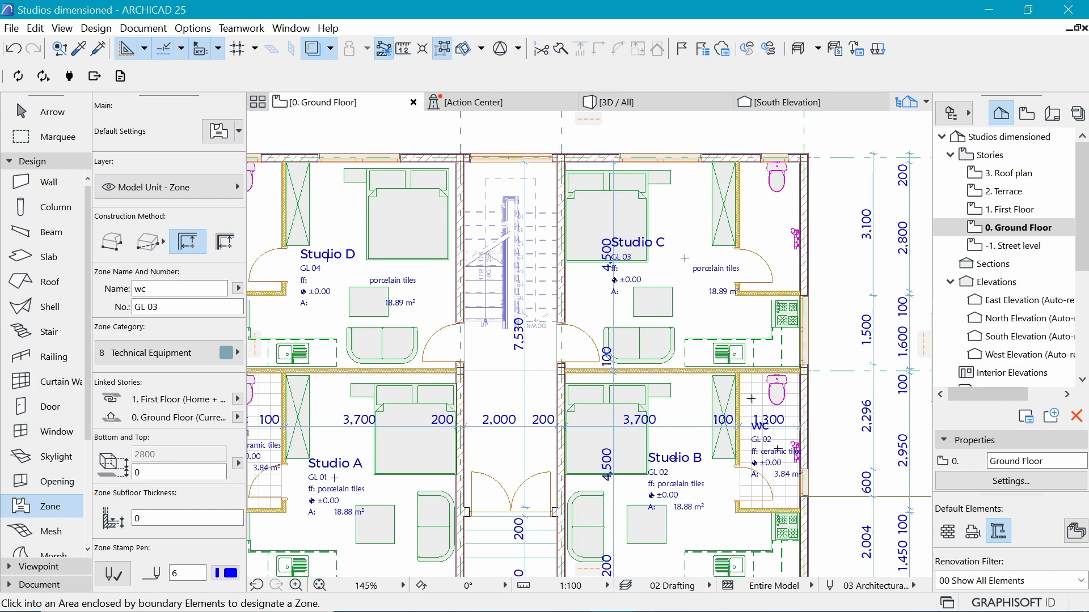
{"action": "left_click", "coordinate": [772, 448], "text": "alt"}
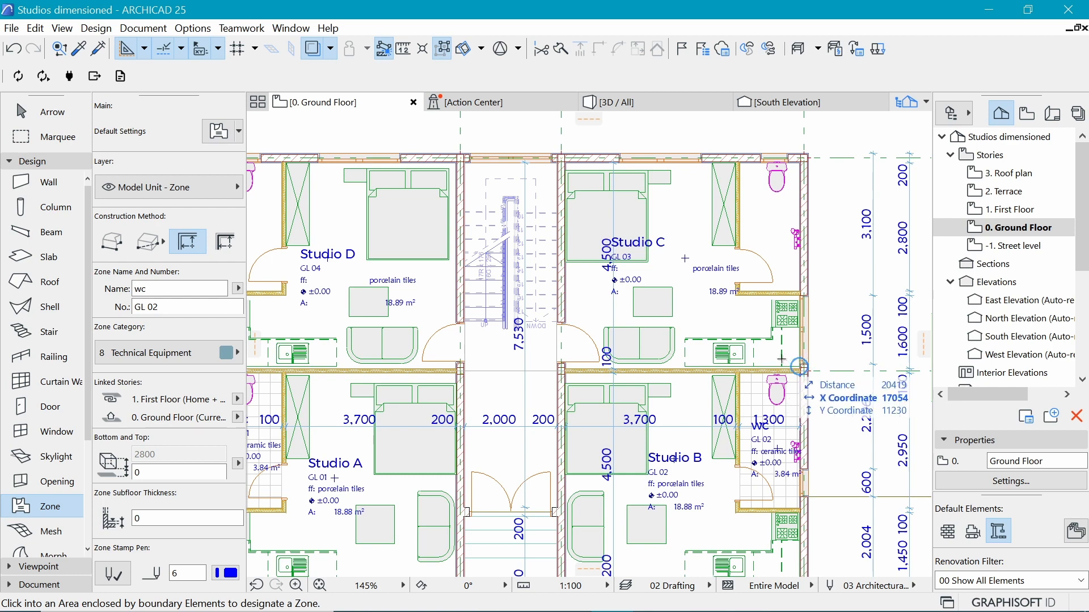
{"action": "scroll", "coordinate": [800, 365], "scroll_direction": "down", "scroll_amount": 2}
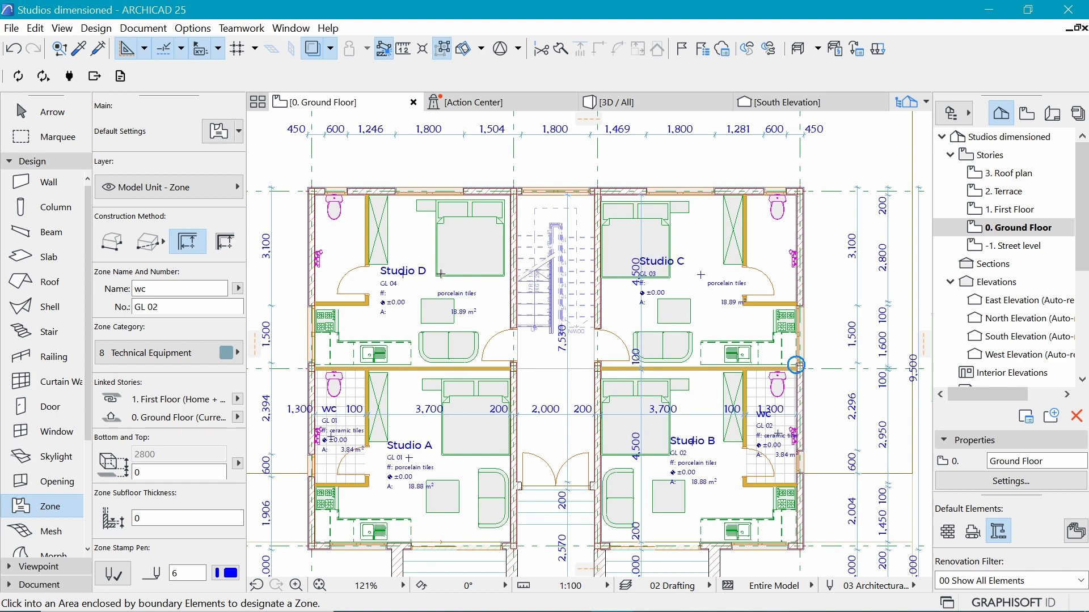
- Number Studio A's wc zone GL 05, add Studio B's wc zone to the selection and apply number GL 06
{"action": "left_click", "coordinate": [357, 443], "text": "shift"}
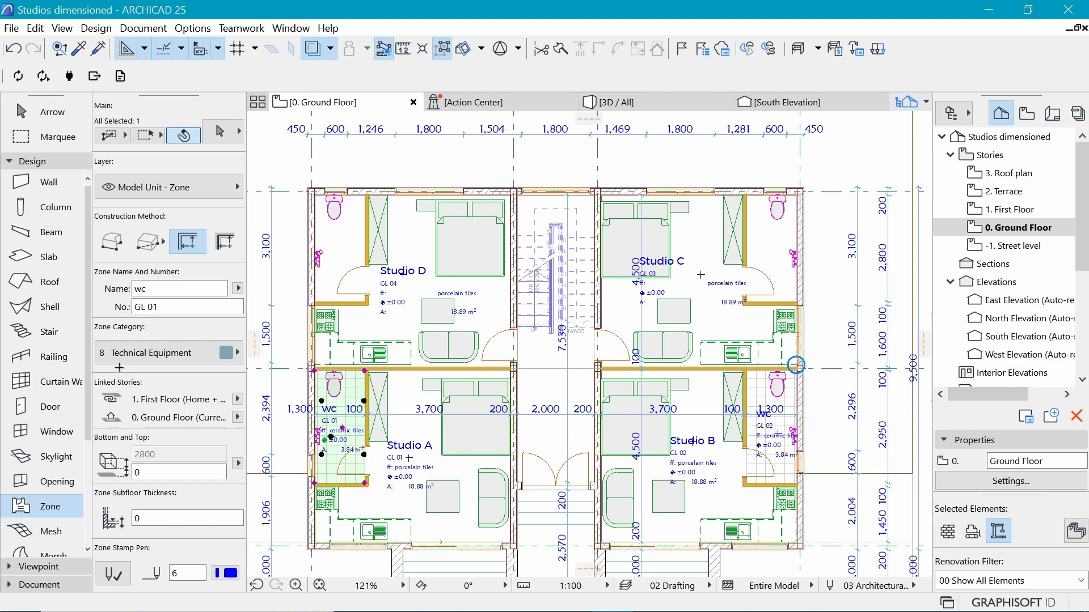
{"action": "left_click_drag", "start_coordinate": [160, 307], "coordinate": [153, 307]}
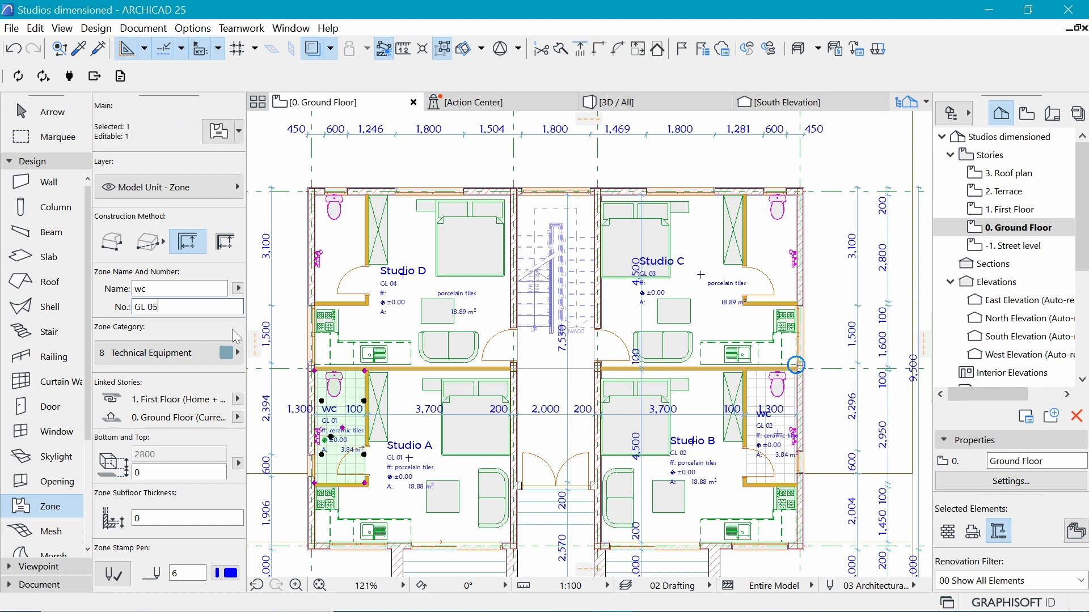
{"action": "left_click", "coordinate": [778, 435], "text": "shift"}
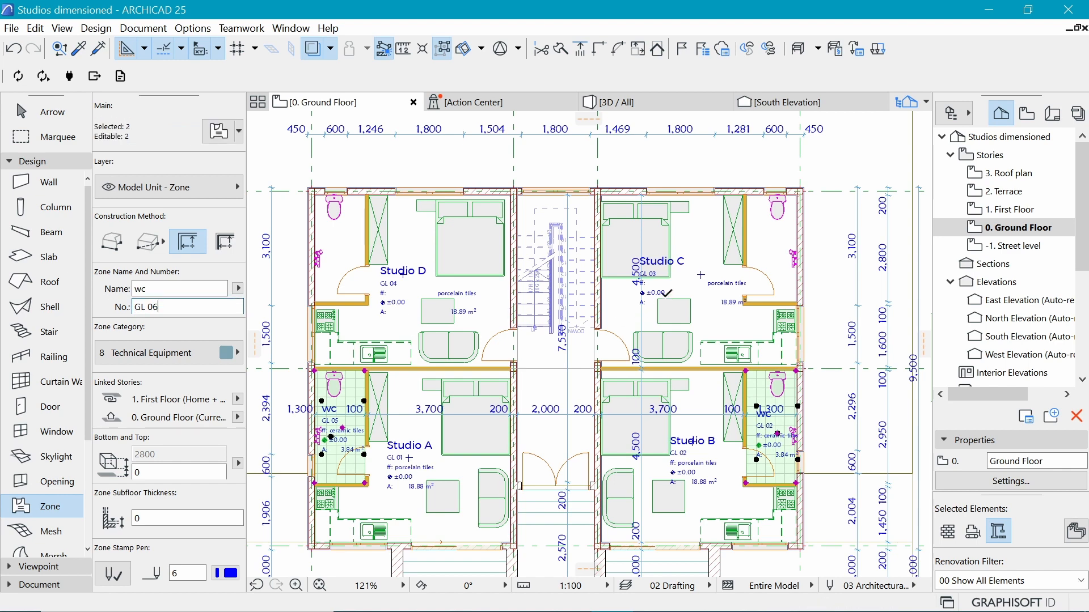
{"action": "key", "text": "Return"}
{"action": "key", "text": "Escape"}
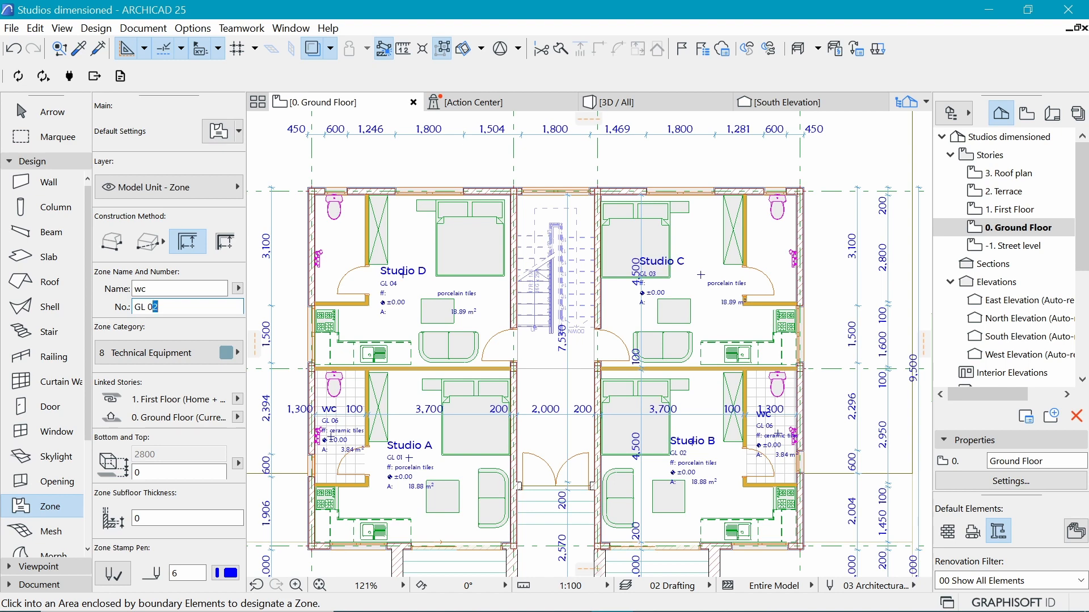
- Place a wc zone, number GL 07, in Studio C's bathroom and shift its stamp slightly right
{"action": "type", "text": "7"}
{"action": "left_click", "coordinate": [154, 289]}
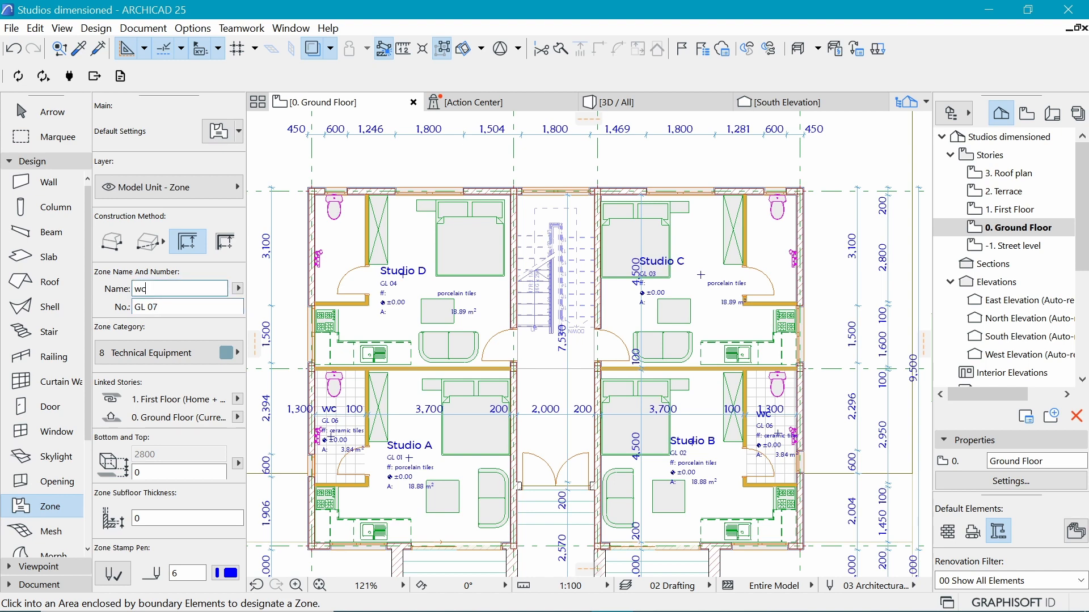
{"action": "left_click", "coordinate": [774, 227]}
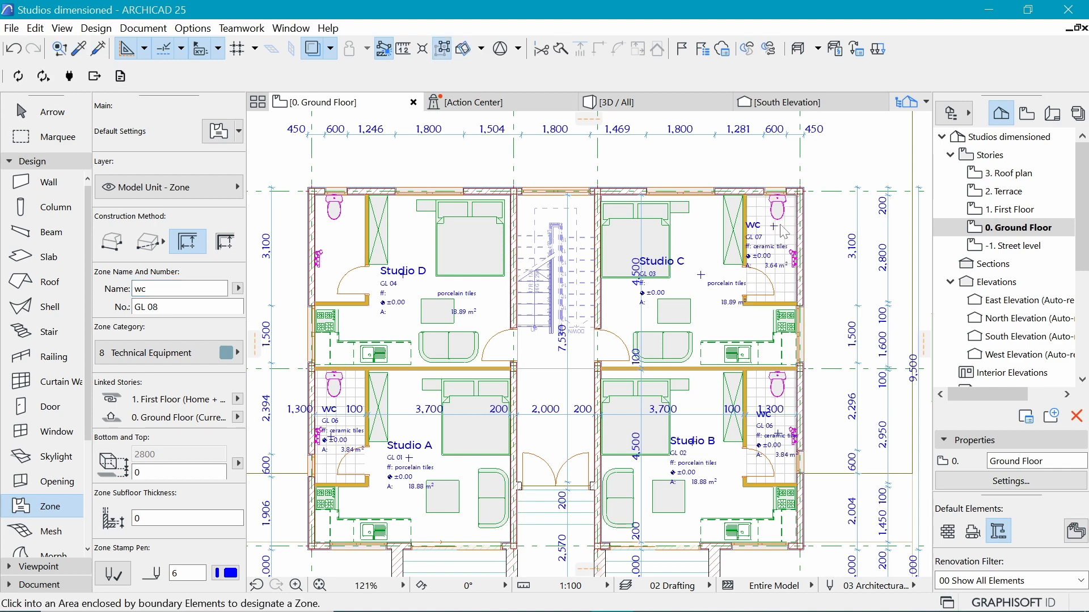
{"action": "left_click", "coordinate": [765, 238], "text": "shift"}
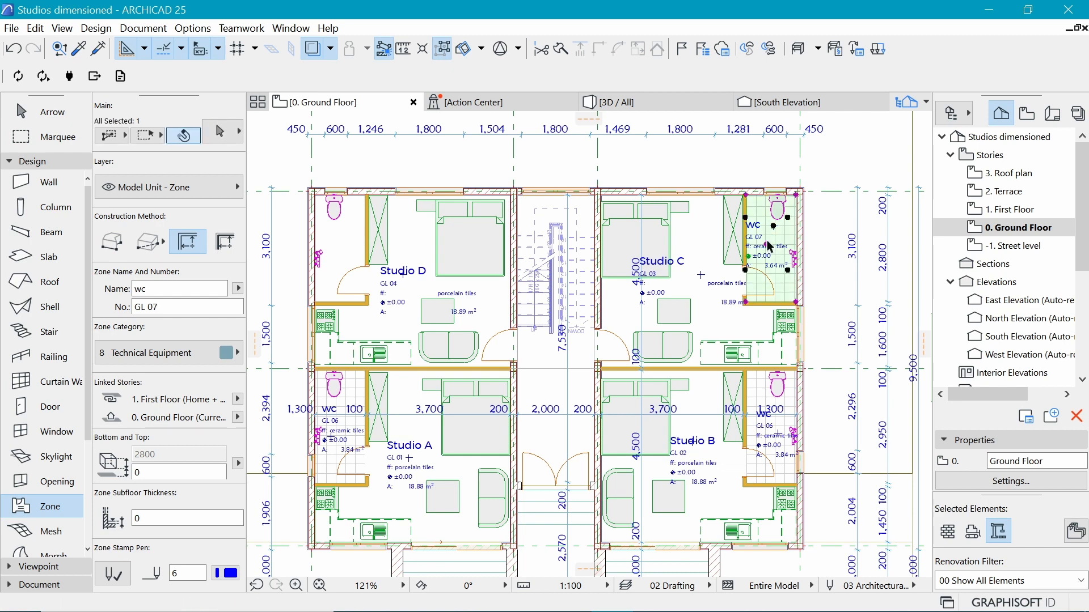
{"action": "left_click", "coordinate": [768, 242]}
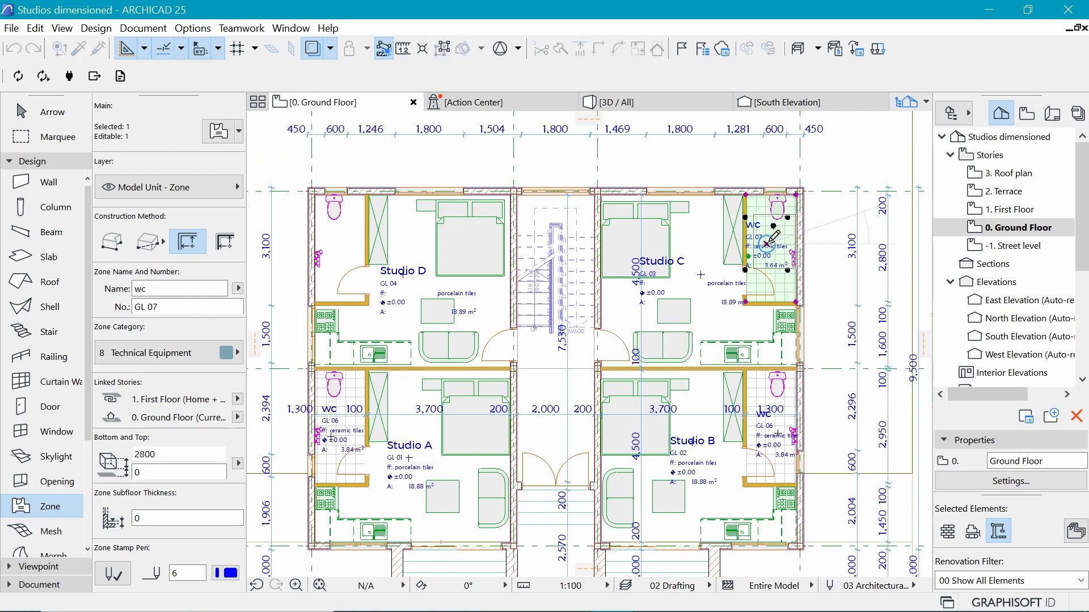
{"action": "left_click", "coordinate": [767, 243]}
- Place a wc zone, number GL 08, in Studio D's bathroom and shift its stamp slightly right, inside the room
{"action": "left_click", "coordinate": [350, 217]}
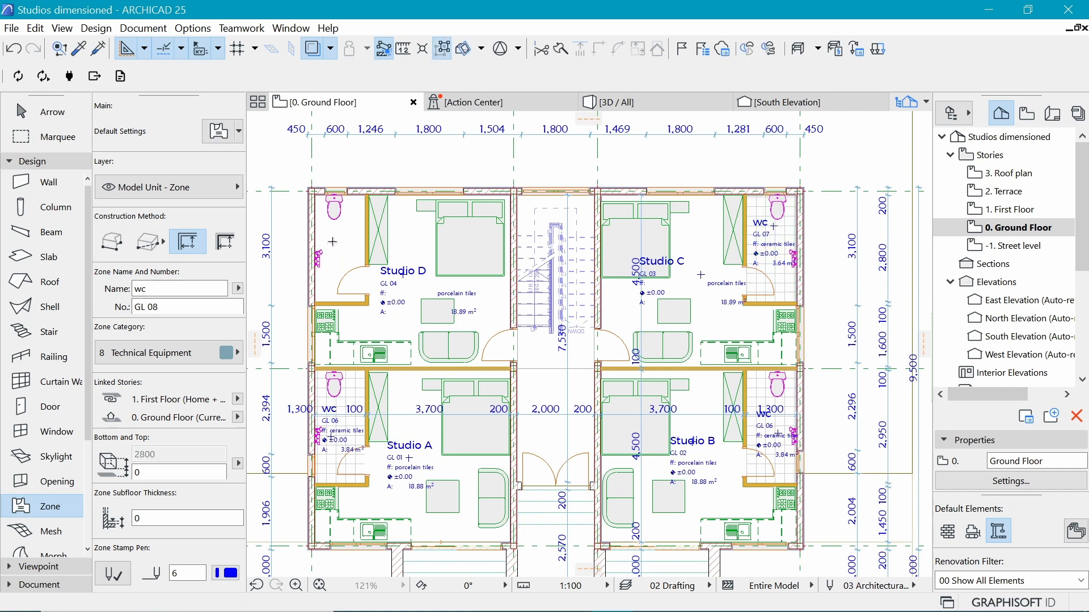
{"action": "left_click", "coordinate": [333, 241]}
{"action": "left_click", "coordinate": [333, 241]}
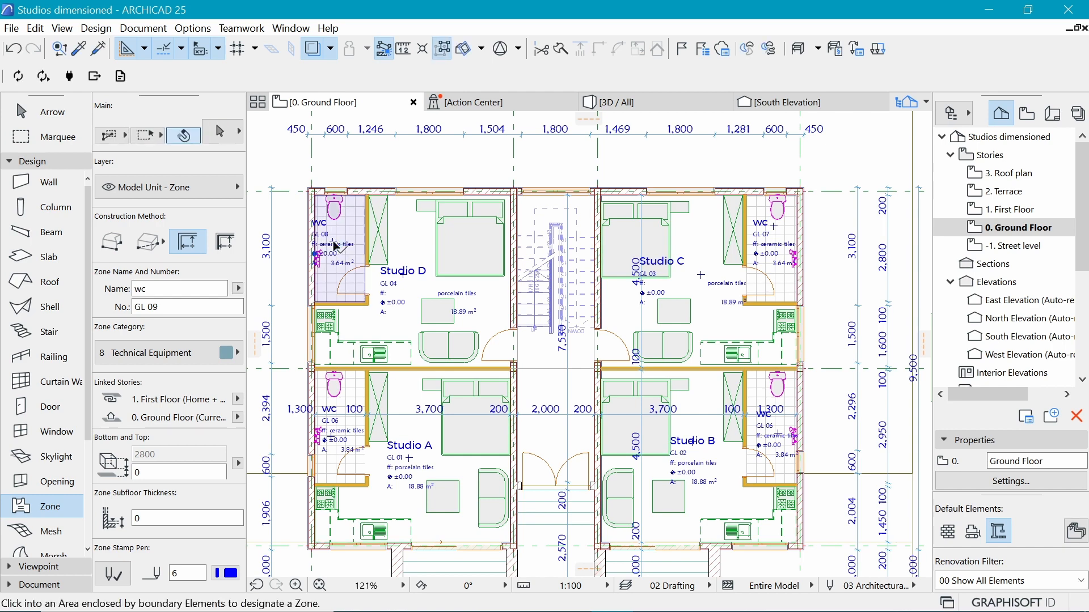
{"action": "left_click", "coordinate": [336, 238], "text": "shift"}
{"action": "scroll", "coordinate": [334, 216], "scroll_direction": "up", "scroll_amount": 2}
{"action": "scroll", "coordinate": [333, 254], "scroll_direction": "up", "scroll_amount": 1}
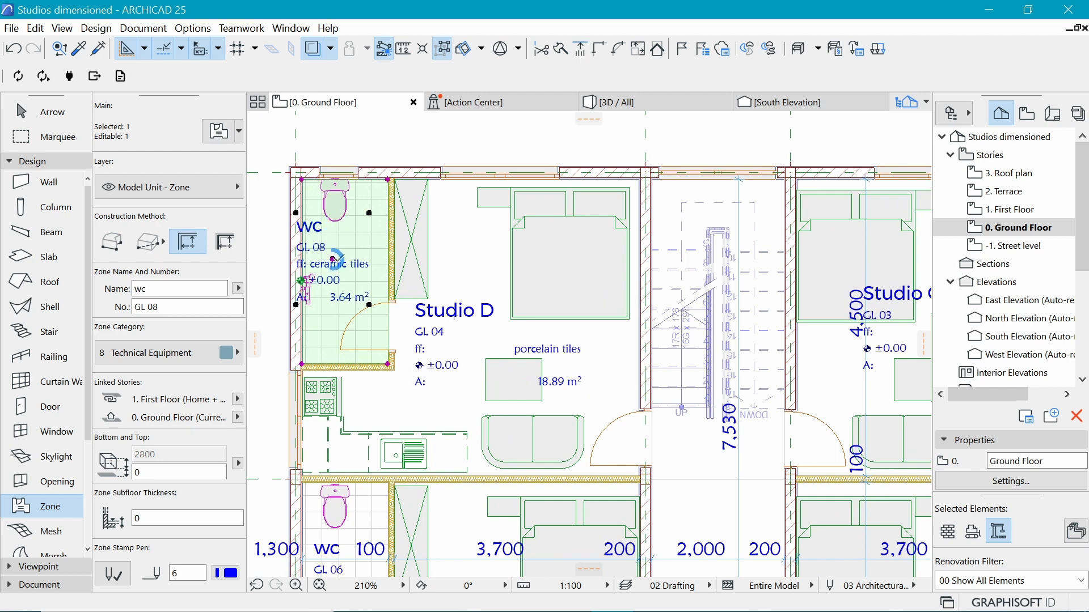
{"action": "left_click", "coordinate": [333, 259]}
{"action": "left_click", "coordinate": [347, 264]}
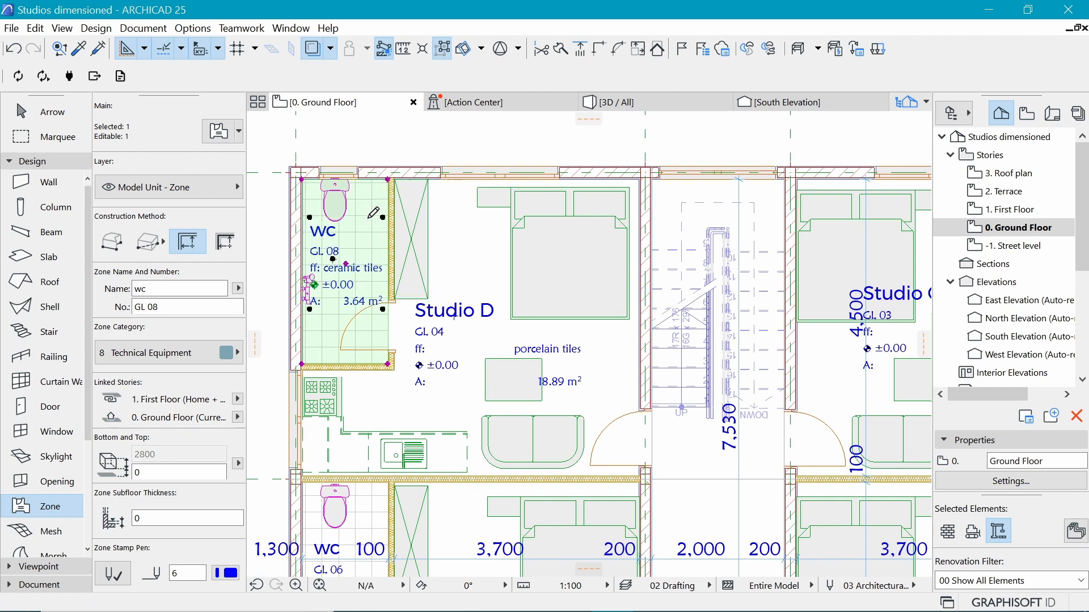
{"action": "key", "text": "Escape"}
- Delete the Studio C zone whose floor finish text is misaligned
{"action": "scroll", "coordinate": [359, 183], "scroll_direction": "down", "scroll_amount": 5}
{"action": "scroll", "coordinate": [360, 190], "scroll_direction": "up", "scroll_amount": 1}
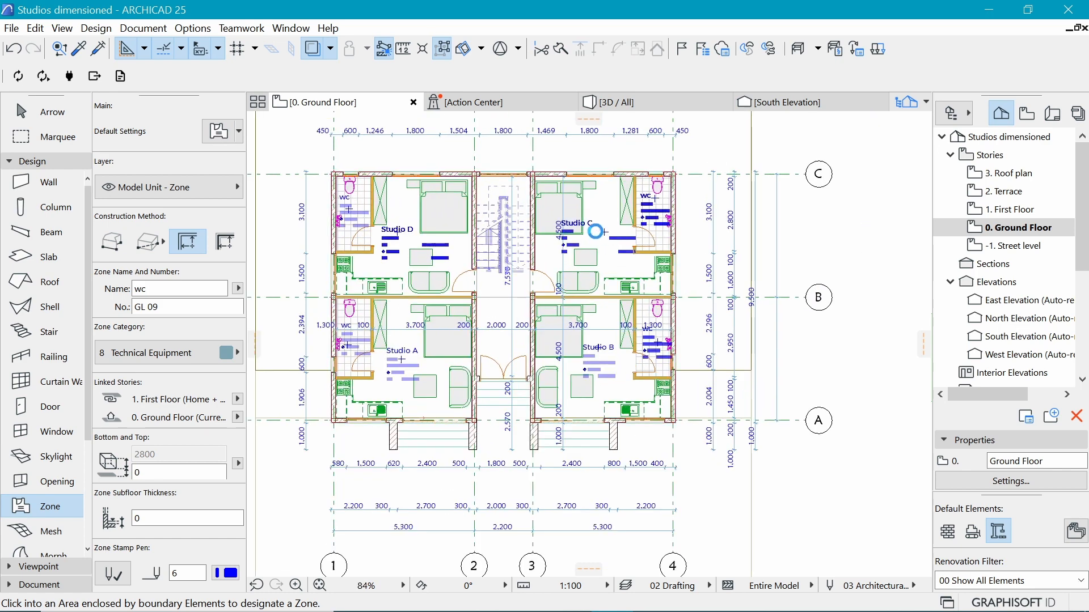
{"action": "scroll", "coordinate": [662, 346], "scroll_direction": "up", "scroll_amount": 1}
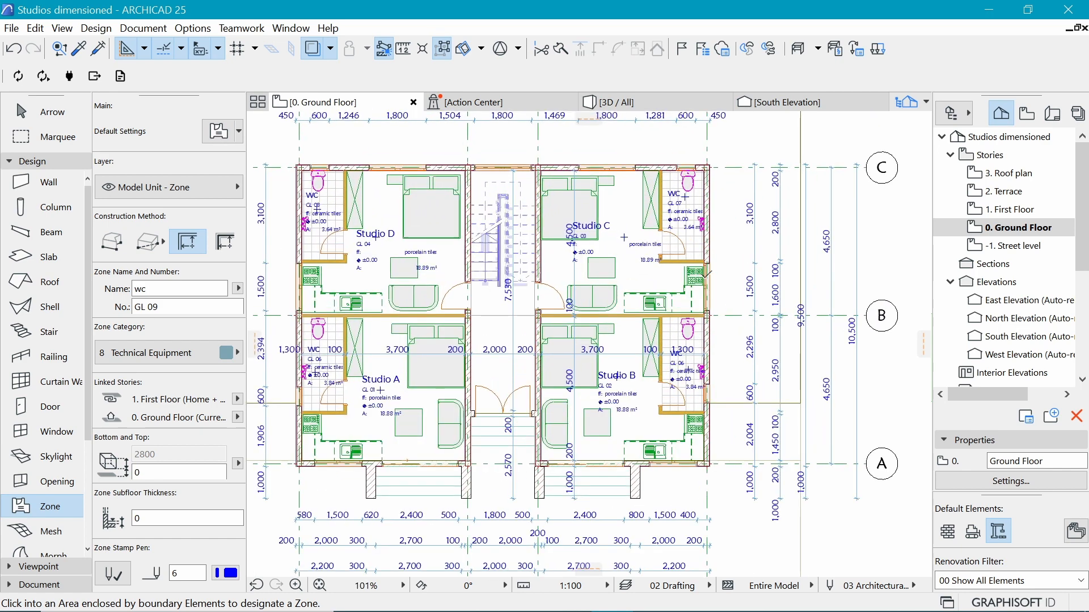
{"action": "scroll", "coordinate": [707, 273], "scroll_direction": "up", "scroll_amount": 3}
{"action": "left_click", "coordinate": [567, 249], "text": "shift"}
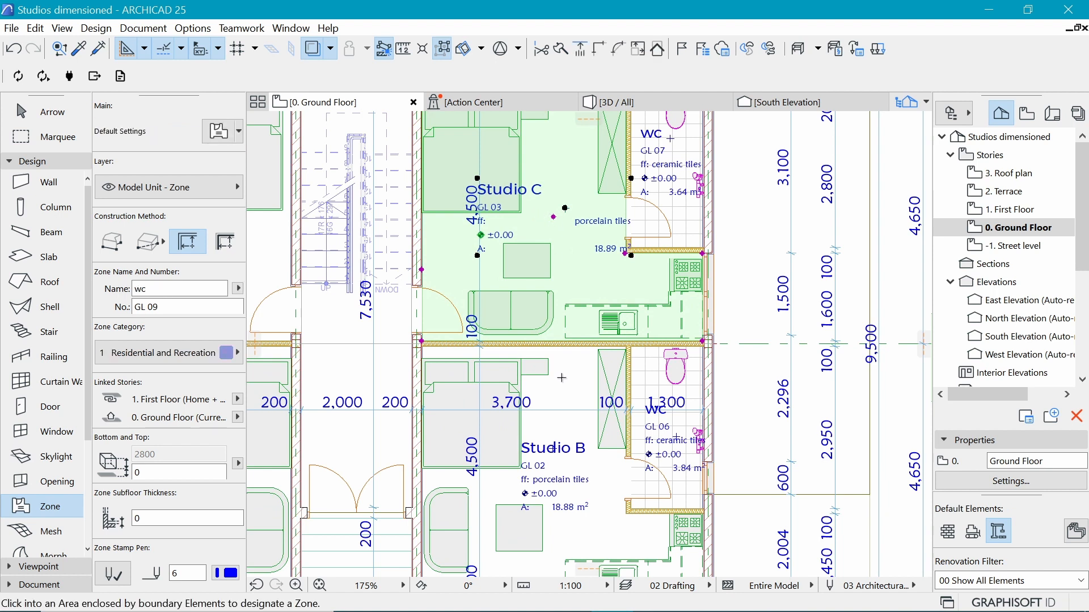
{"action": "key", "text": "Delete"}
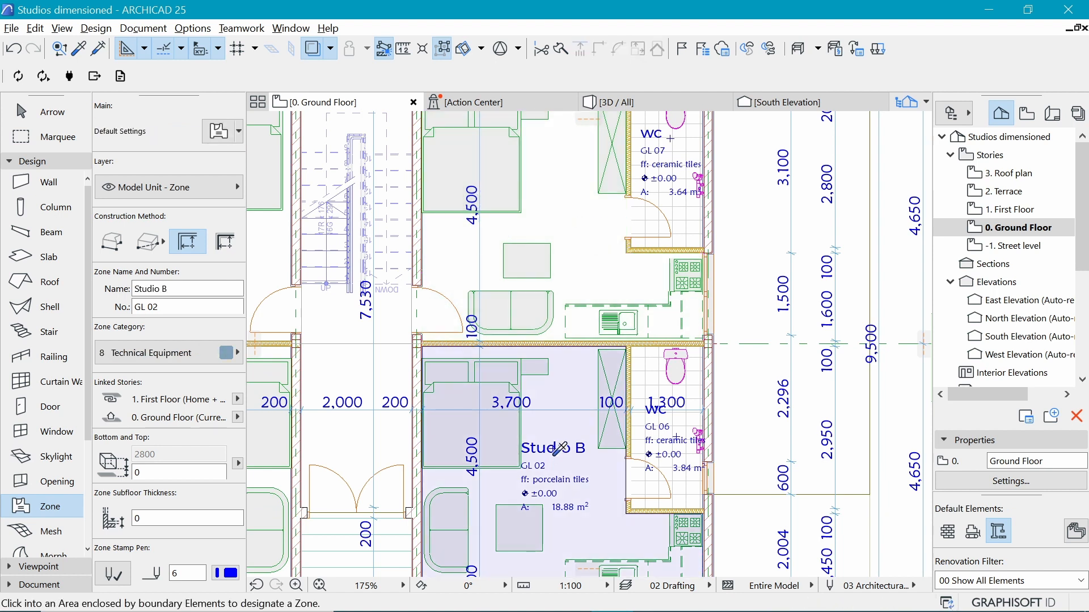
- Reuse the Studio B zone's settings to place a new zone named Studio C, number GL 03, in Studio C's main room
{"action": "left_click", "coordinate": [558, 454], "text": "alt"}
{"action": "left_click", "coordinate": [181, 305]}
{"action": "key", "text": "shift+Left"}
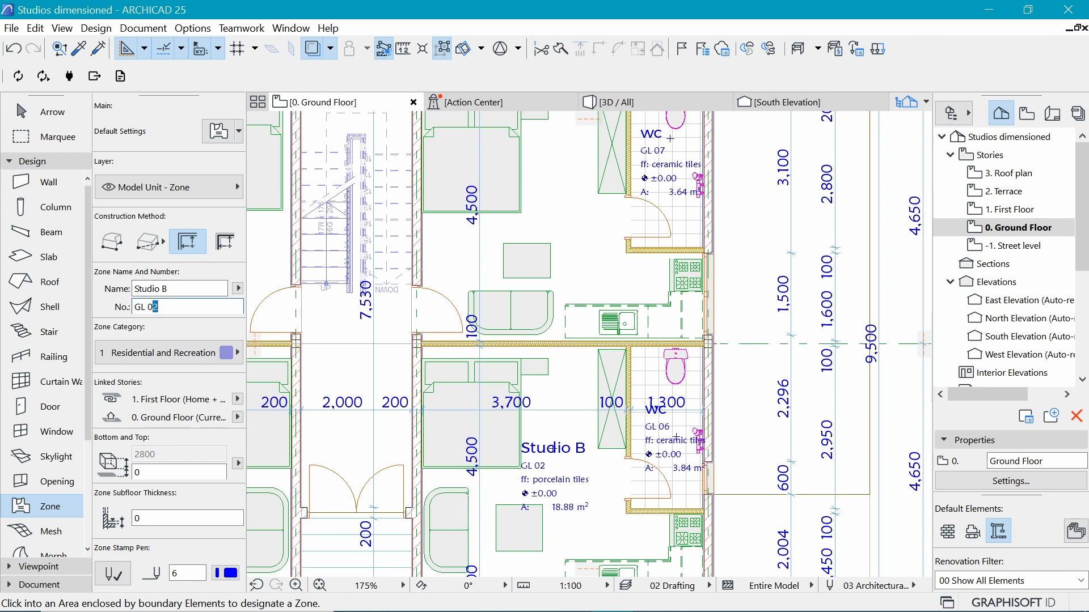
{"action": "type", "text": "3"}
{"action": "type", "text": "C"}
{"action": "key", "text": "Tab"}
{"action": "left_click", "coordinate": [545, 221]}
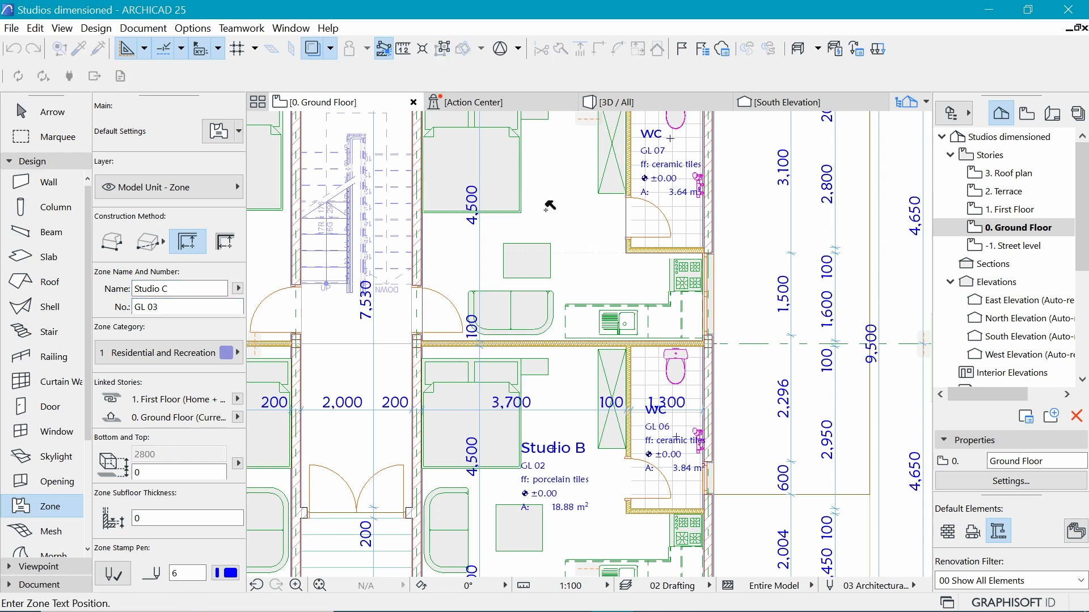
{"action": "left_click", "coordinate": [546, 207]}
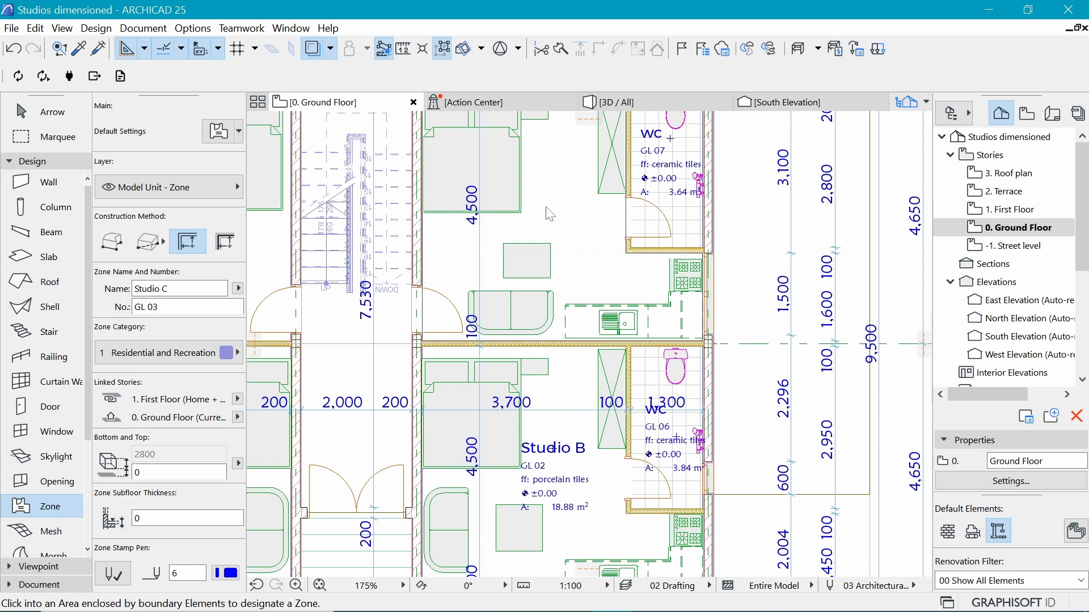
- Delete the Studio D zone whose floor finish text is misaligned
{"action": "scroll", "coordinate": [620, 317], "scroll_direction": "down", "scroll_amount": 5}
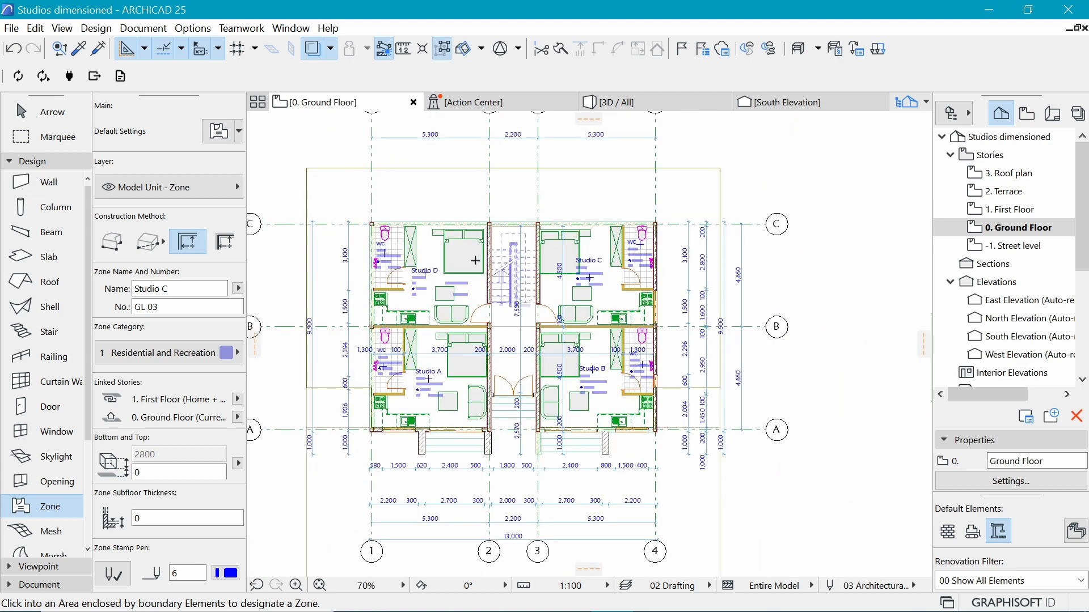
{"action": "scroll", "coordinate": [480, 257], "scroll_direction": "up", "scroll_amount": 4}
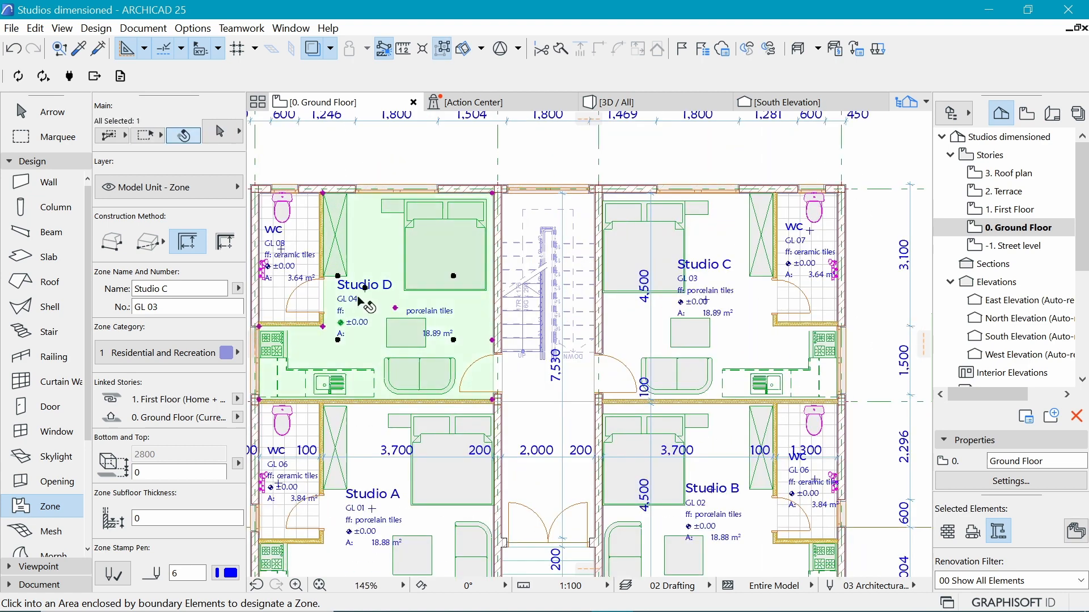
{"action": "left_click", "coordinate": [370, 267], "text": "shift"}
{"action": "key", "text": "Escape"}
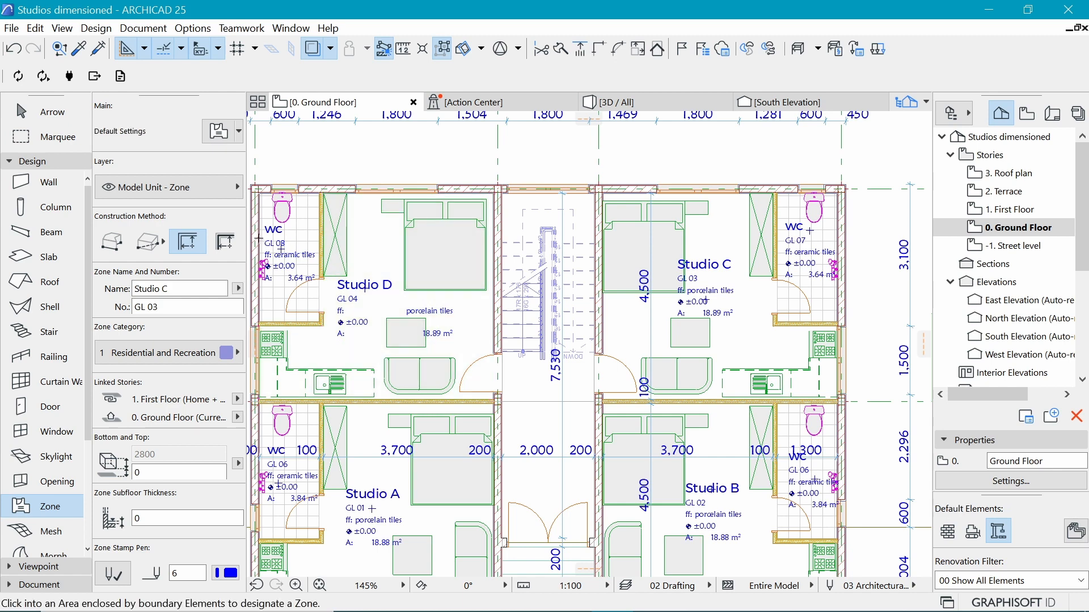
- Place a new zone named Studio D, number GL 04, in Studio D's main room
{"action": "left_click", "coordinate": [160, 307]}
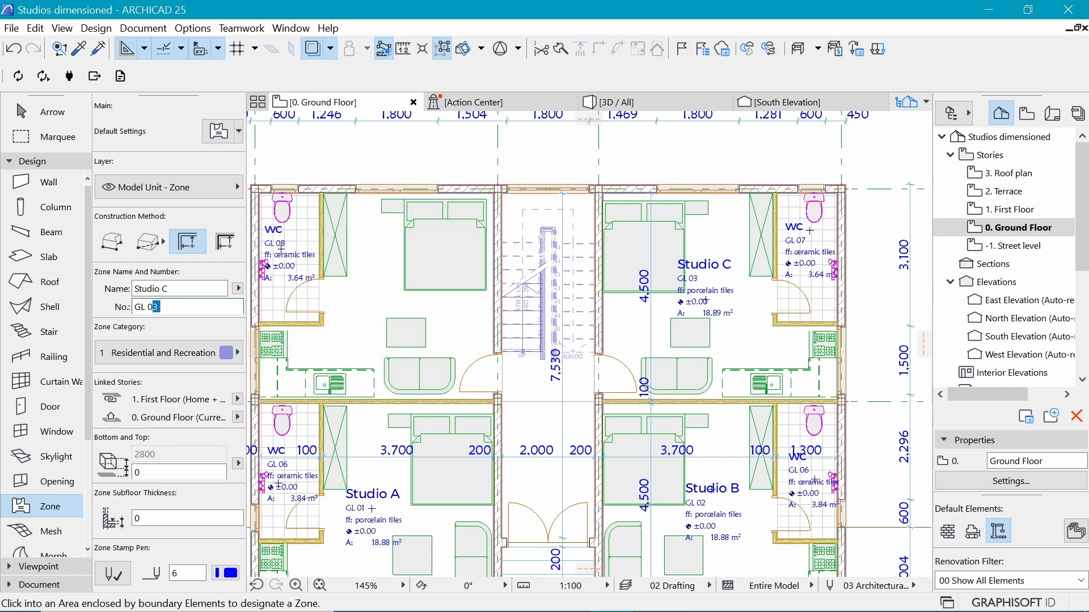
{"action": "type", "text": "4"}
{"action": "left_click", "coordinate": [169, 290]}
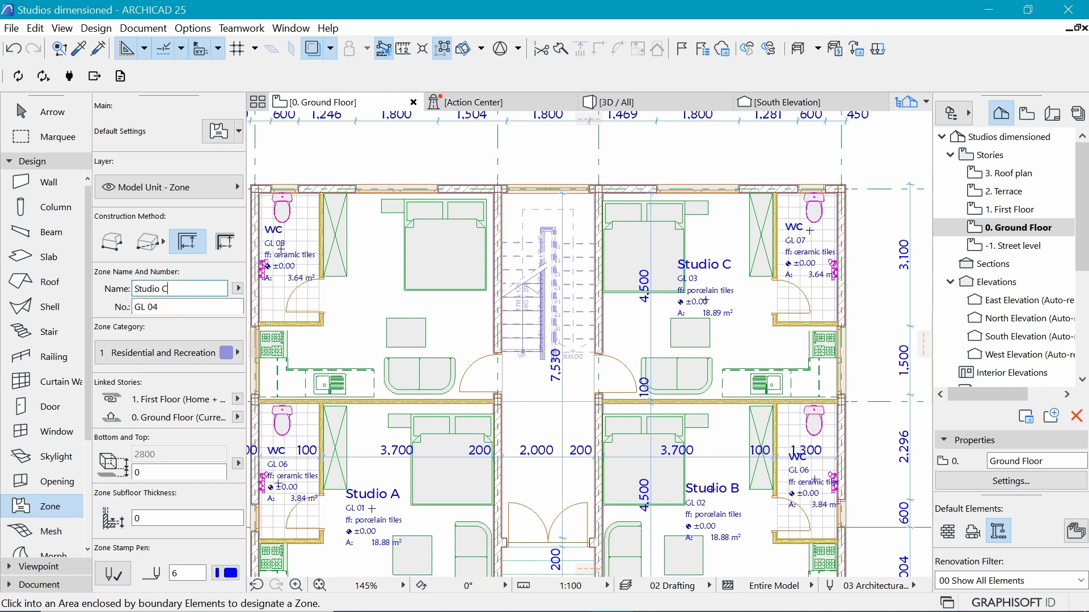
{"action": "type", "text": "D"}
{"action": "left_click", "coordinate": [364, 296]}
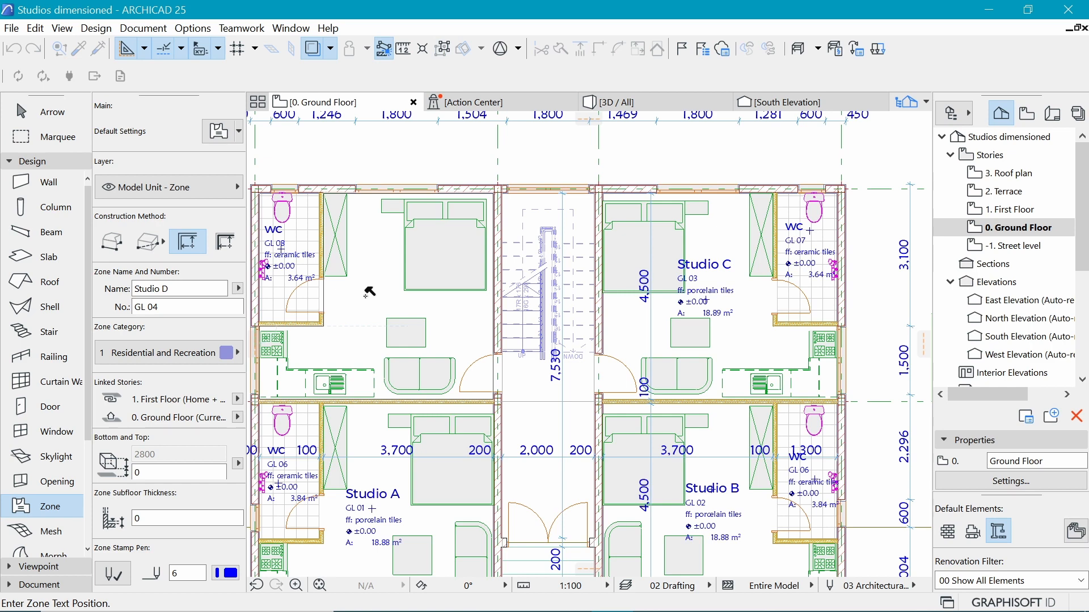
{"action": "left_click", "coordinate": [367, 295]}
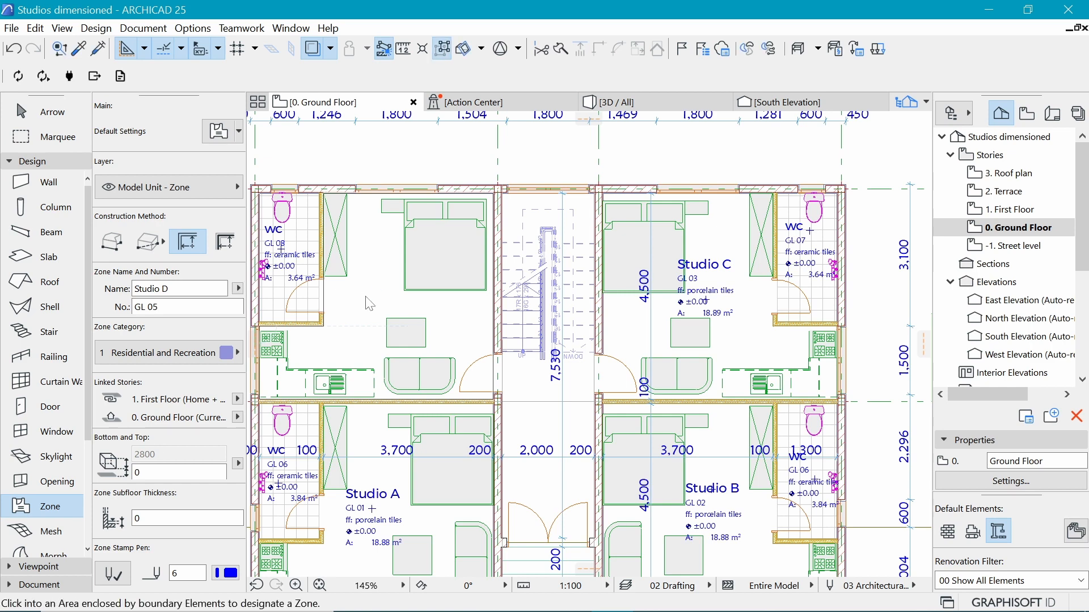
- Shift the Studio D zone's stamp slightly right and down within the room
{"action": "left_click", "coordinate": [366, 297], "text": "shift"}
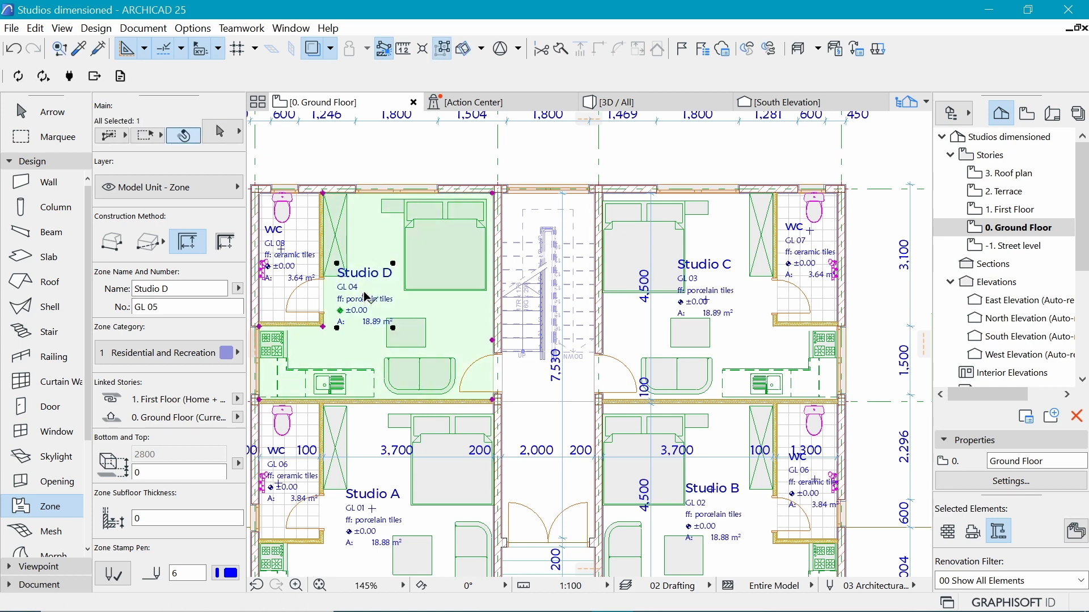
{"action": "left_click", "coordinate": [366, 295]}
{"action": "left_click", "coordinate": [381, 296]}
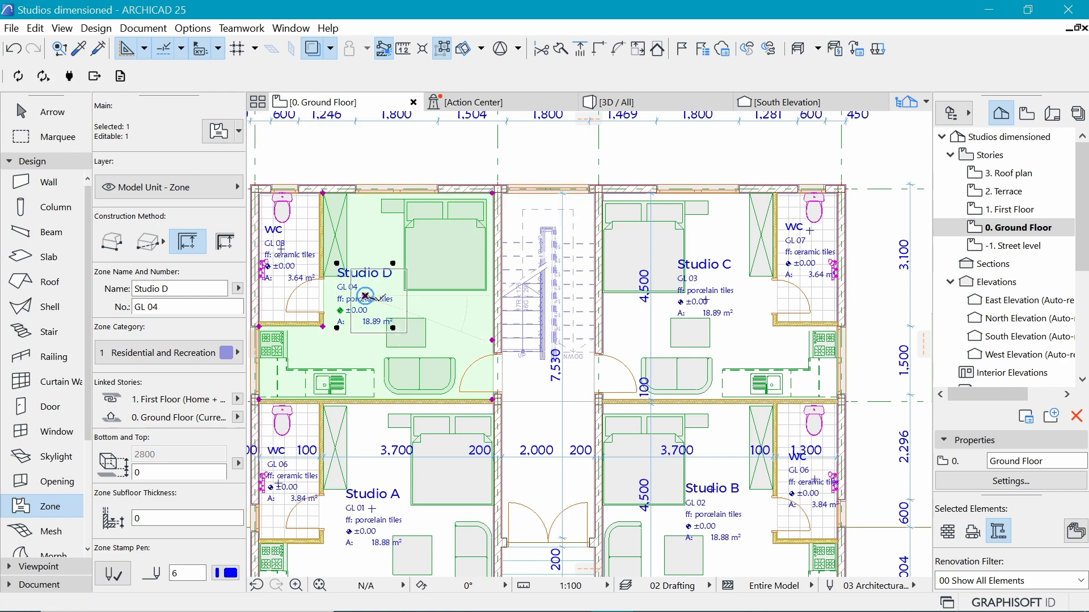
{"action": "left_click", "coordinate": [451, 234]}
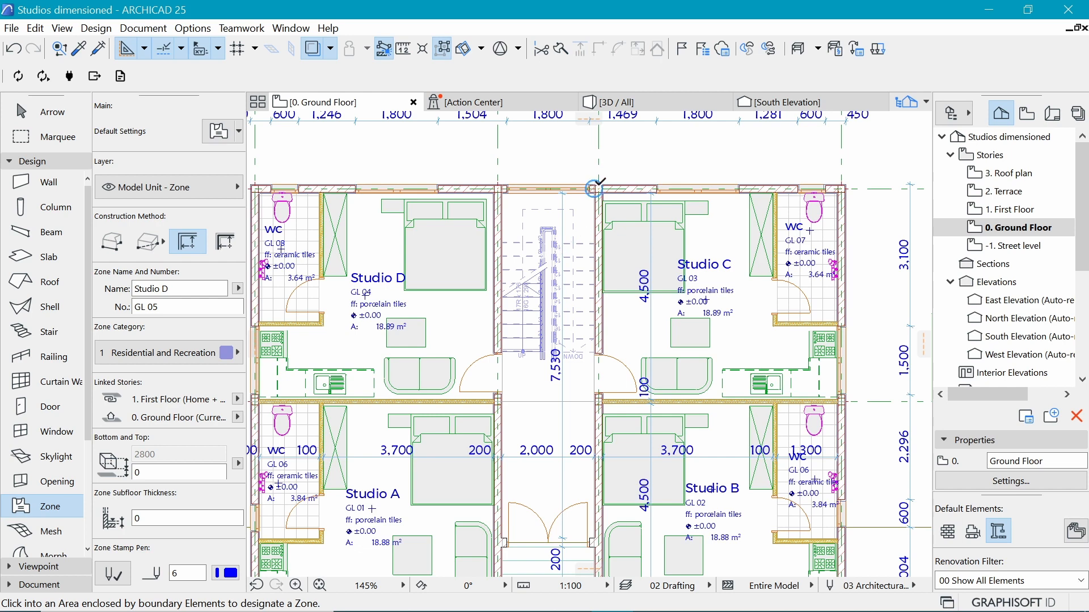
- Set the next zone's name to Stair, its number to GL 09 and its category to 9 Communication & Access
{"action": "scroll", "coordinate": [601, 163], "scroll_direction": "down", "scroll_amount": 3}
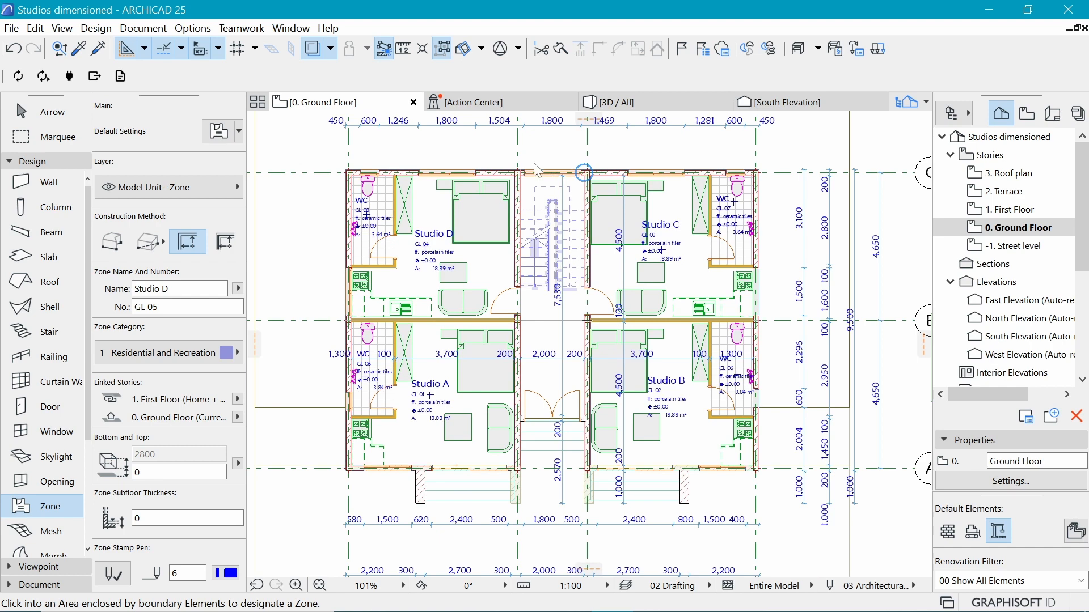
{"action": "scroll", "coordinate": [583, 171], "scroll_direction": "up", "scroll_amount": 4}
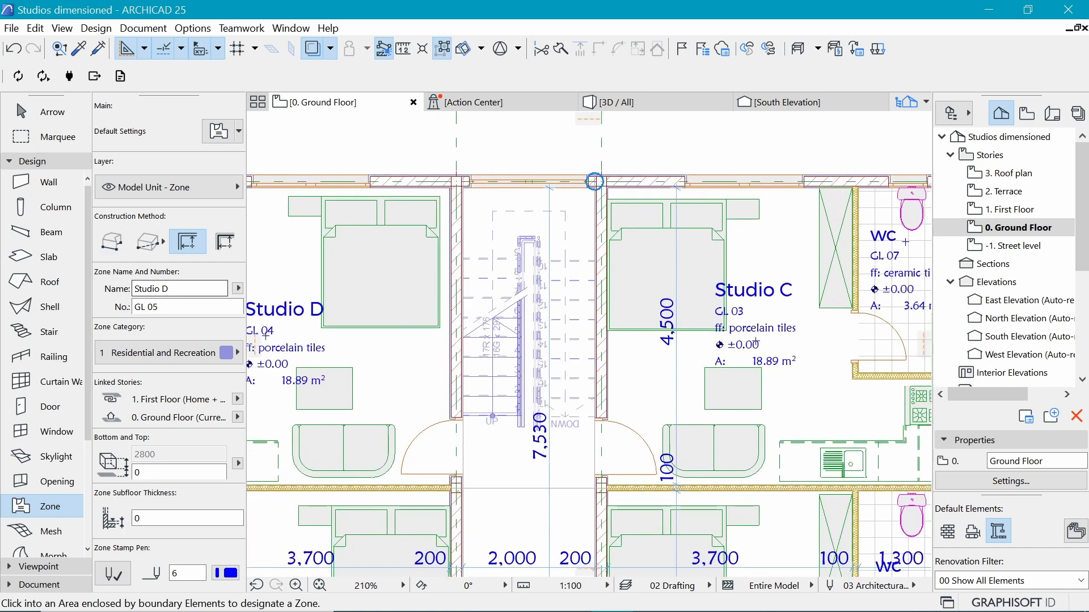
{"action": "left_click", "coordinate": [142, 289]}
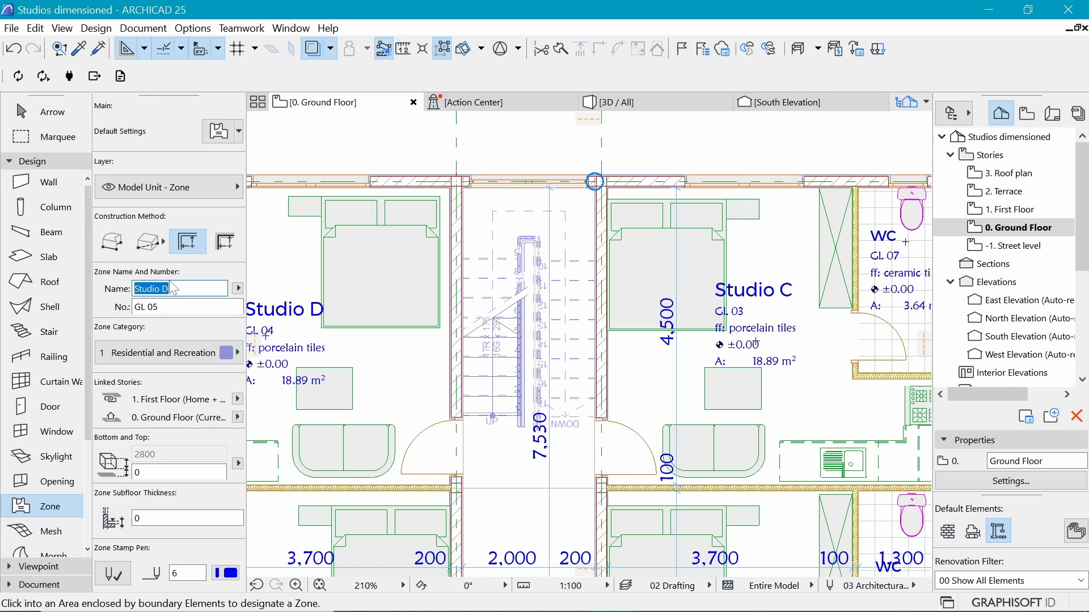
{"action": "type", "text": "Stair"}
{"action": "left_click", "coordinate": [215, 356]}
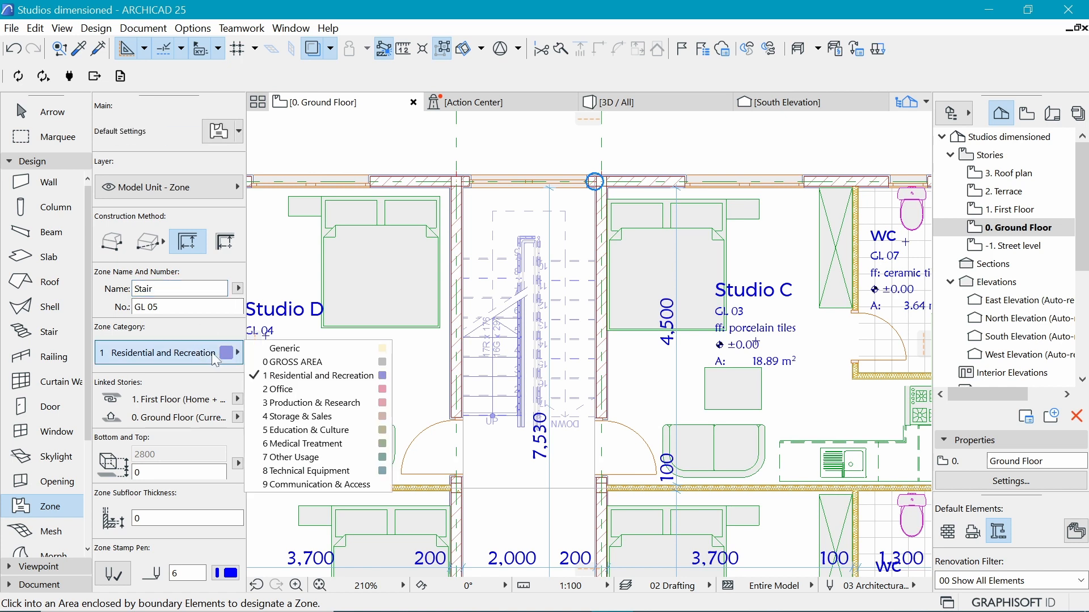
{"action": "left_click", "coordinate": [306, 486]}
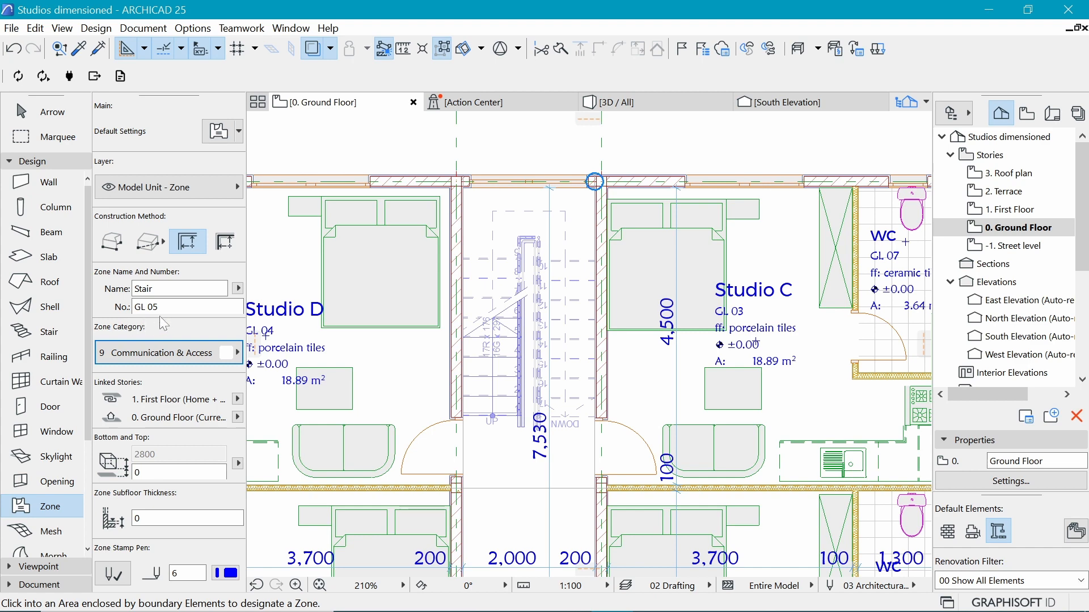
{"action": "scroll", "coordinate": [435, 313], "scroll_direction": "down", "scroll_amount": 3}
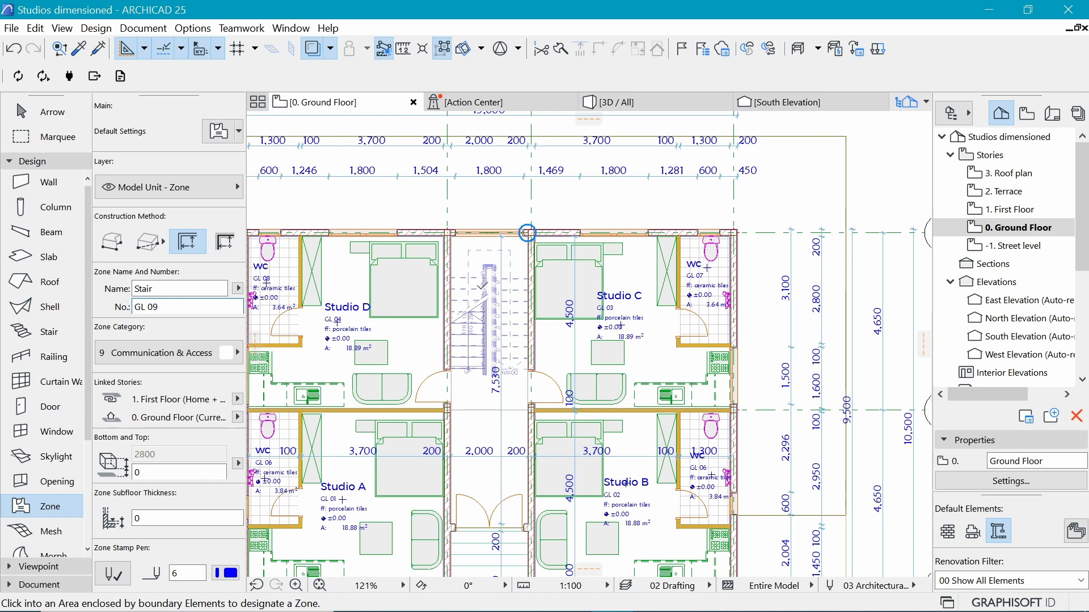
{"action": "scroll", "coordinate": [481, 287], "scroll_direction": "up", "scroll_amount": 2}
{"action": "left_click", "coordinate": [113, 244]}
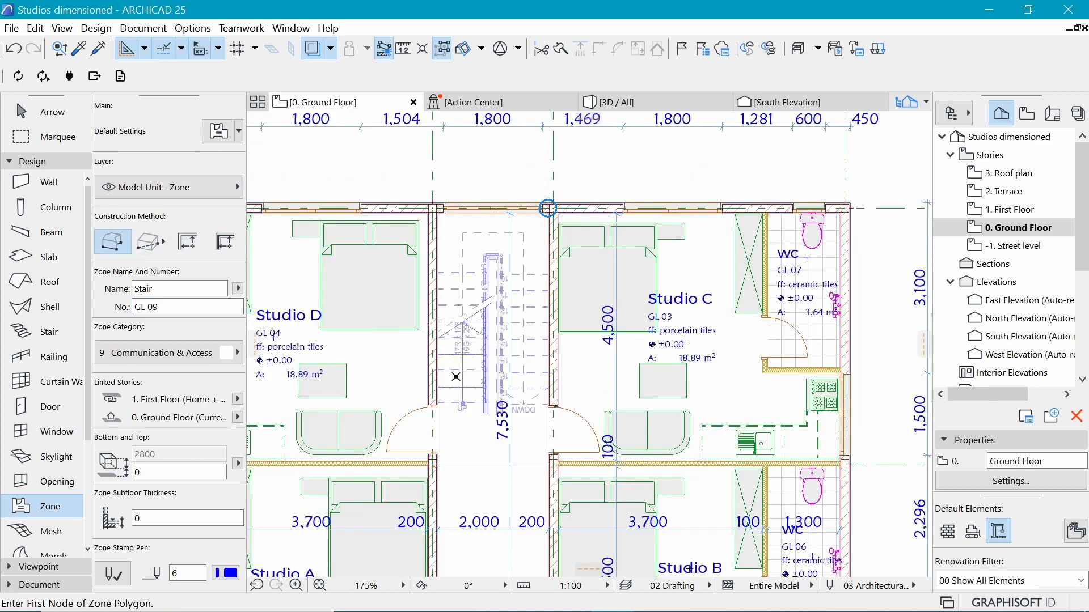
{"action": "scroll", "coordinate": [456, 376], "scroll_direction": "up", "scroll_amount": 3}
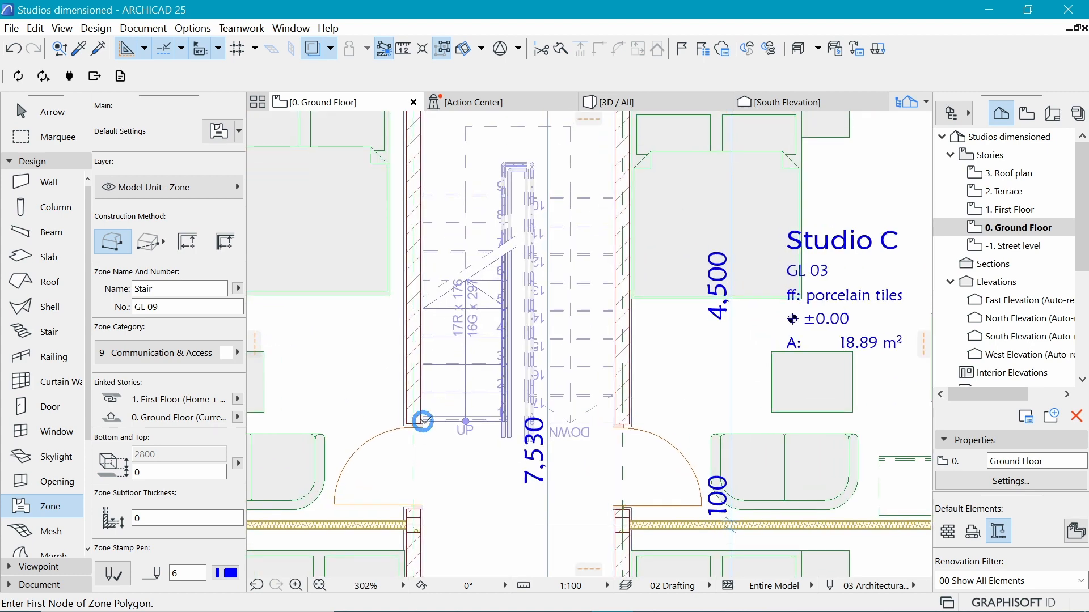
{"action": "left_click", "coordinate": [422, 421]}
{"action": "scroll", "coordinate": [420, 275], "scroll_direction": "down", "scroll_amount": 5}
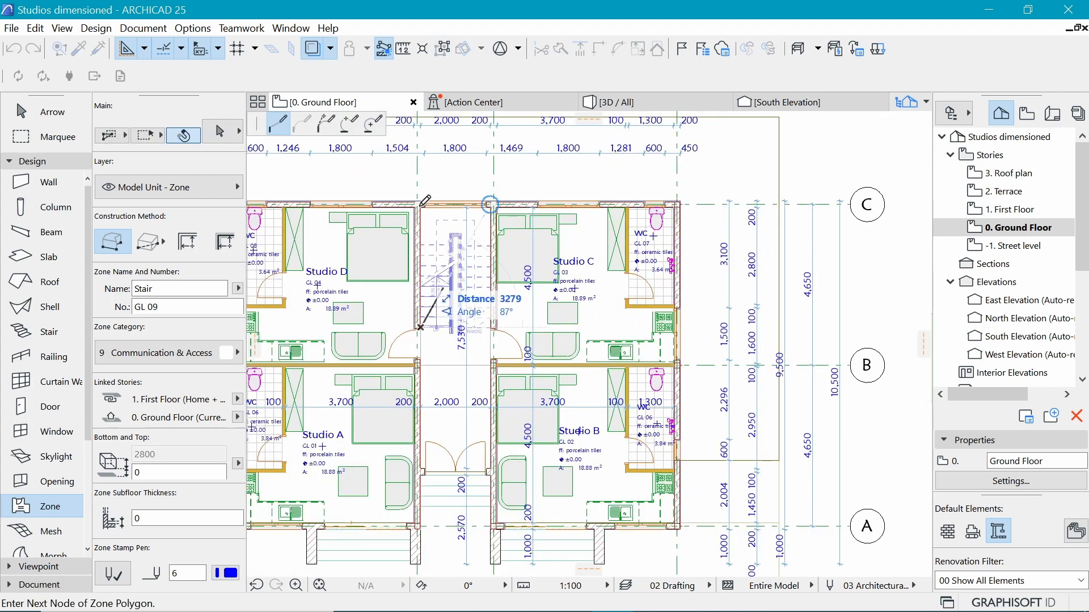
{"action": "scroll", "coordinate": [427, 202], "scroll_direction": "up", "scroll_amount": 3}
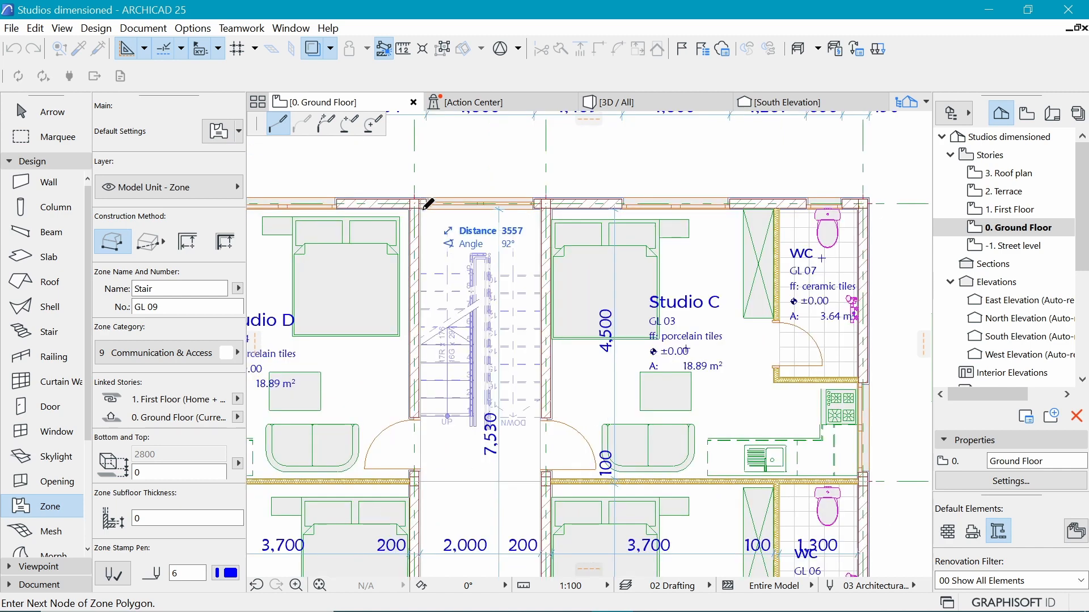
{"action": "scroll", "coordinate": [424, 207], "scroll_direction": "up", "scroll_amount": 3}
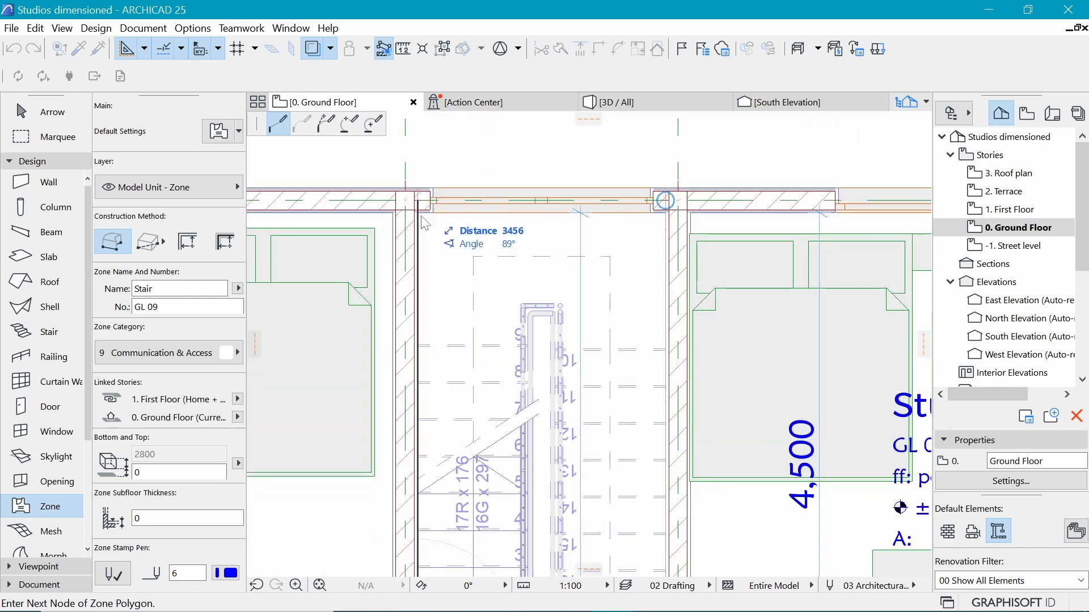
{"action": "left_click", "coordinate": [418, 213]}
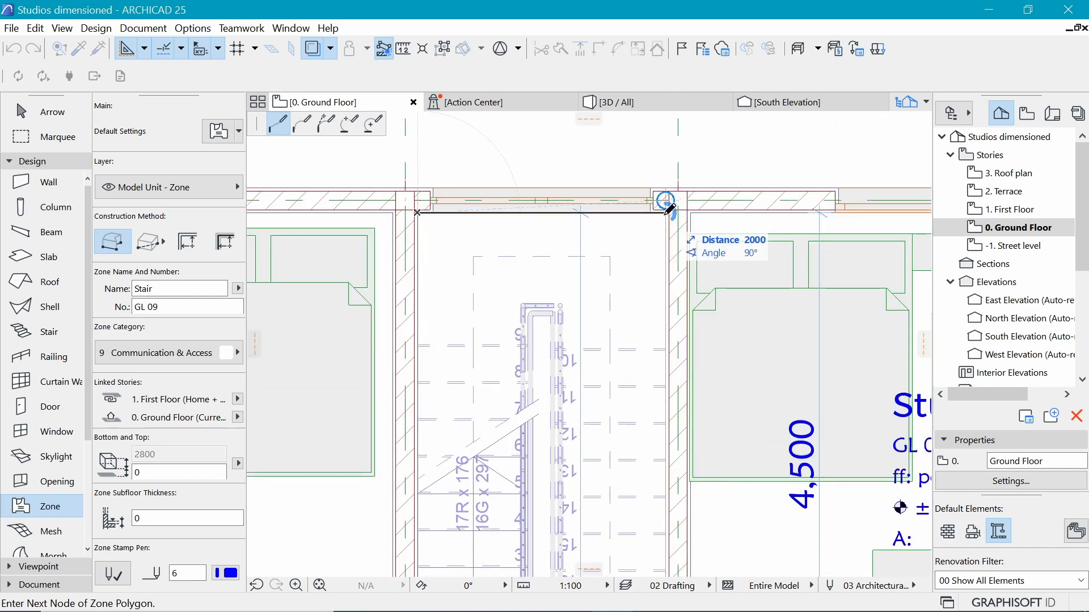
{"action": "left_click", "coordinate": [666, 213]}
{"action": "scroll", "coordinate": [669, 489], "scroll_direction": "down", "scroll_amount": 5}
{"action": "scroll", "coordinate": [668, 490], "scroll_direction": "up", "scroll_amount": 4}
{"action": "middle_click_drag", "start_coordinate": [668, 490], "coordinate": [698, 413]}
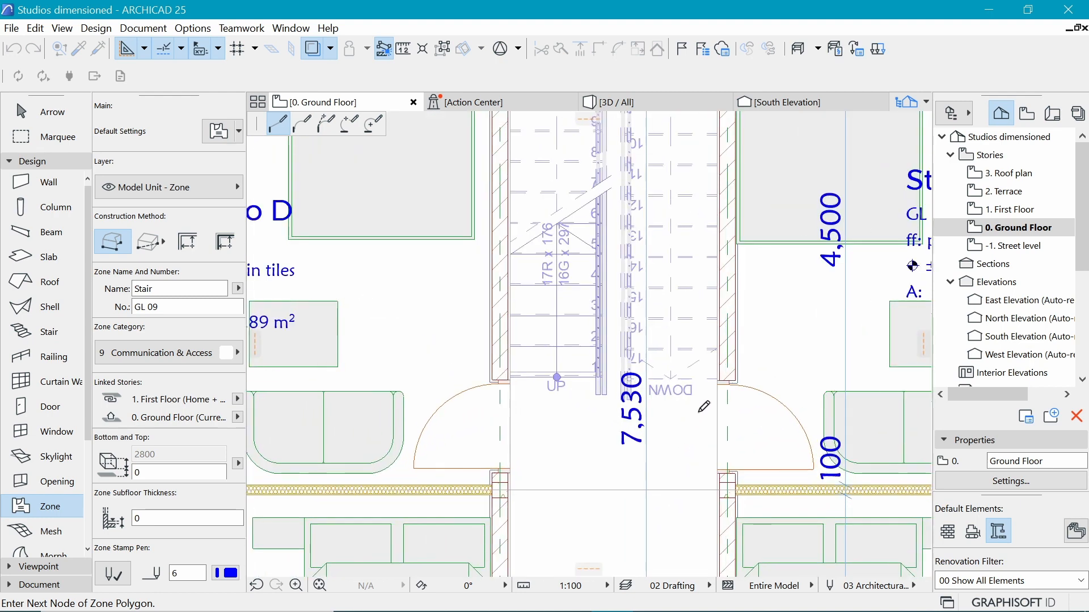
{"action": "left_click", "coordinate": [716, 379]}
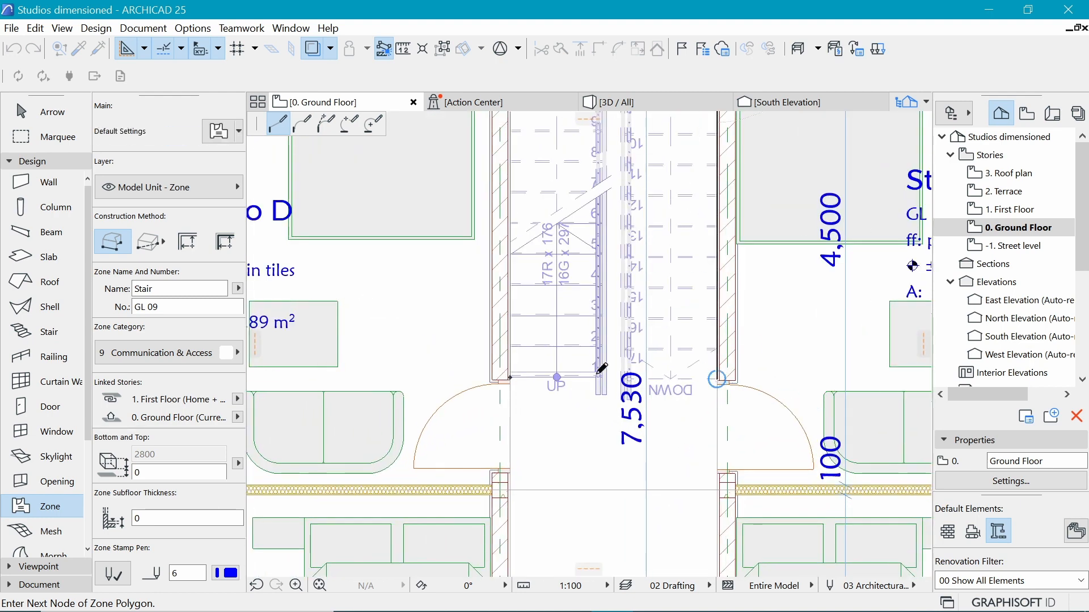
{"action": "scroll", "coordinate": [508, 378], "scroll_direction": "up", "scroll_amount": 7}
{"action": "left_click", "coordinate": [520, 373]}
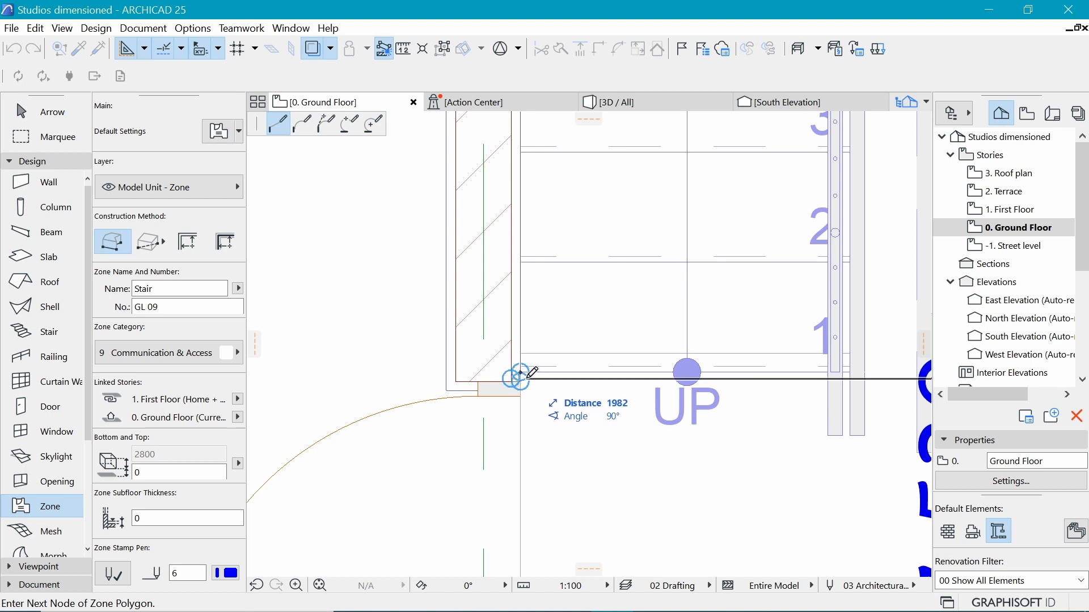
{"action": "scroll", "coordinate": [516, 378], "scroll_direction": "up", "scroll_amount": 3}
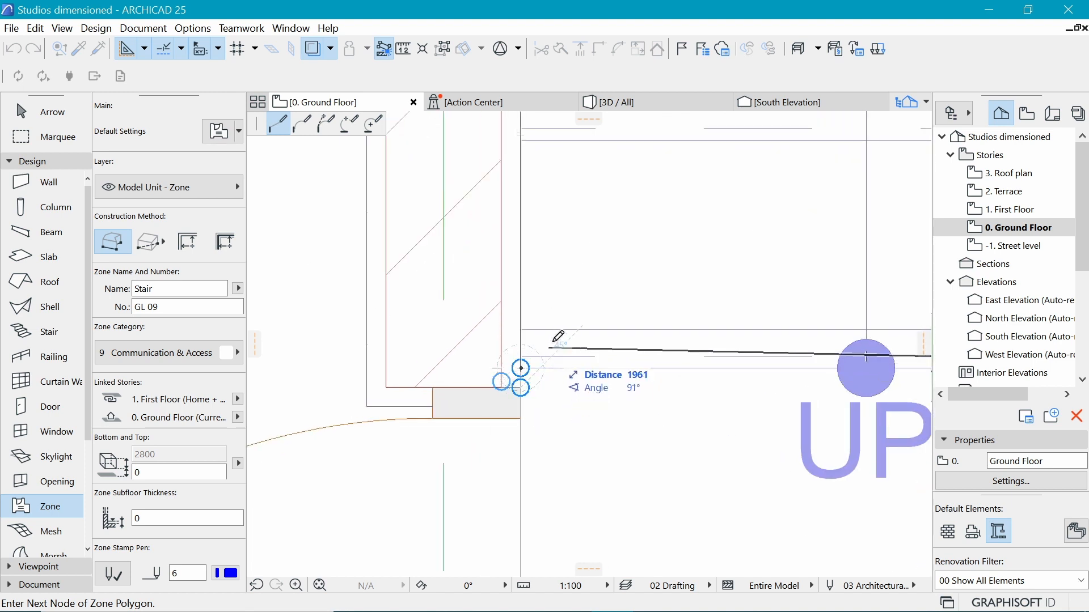
{"action": "key", "text": "Escape"}
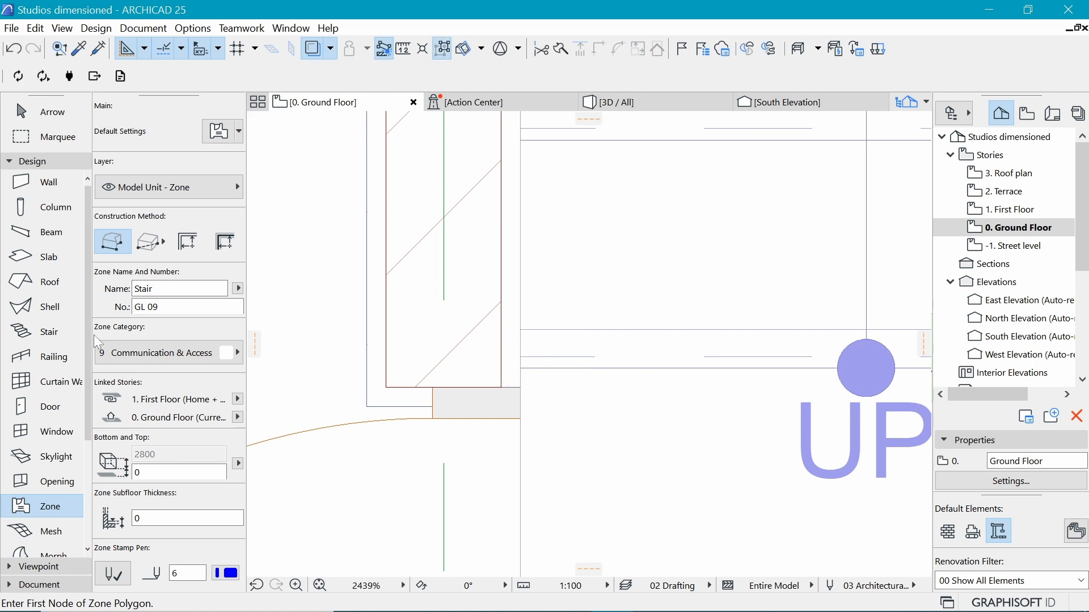
- Place the Stair zone as a rectangle over the stairwell, from the wall end by Studio D's door to the opposite inner corner at the window wall
{"action": "left_click", "coordinate": [154, 250]}
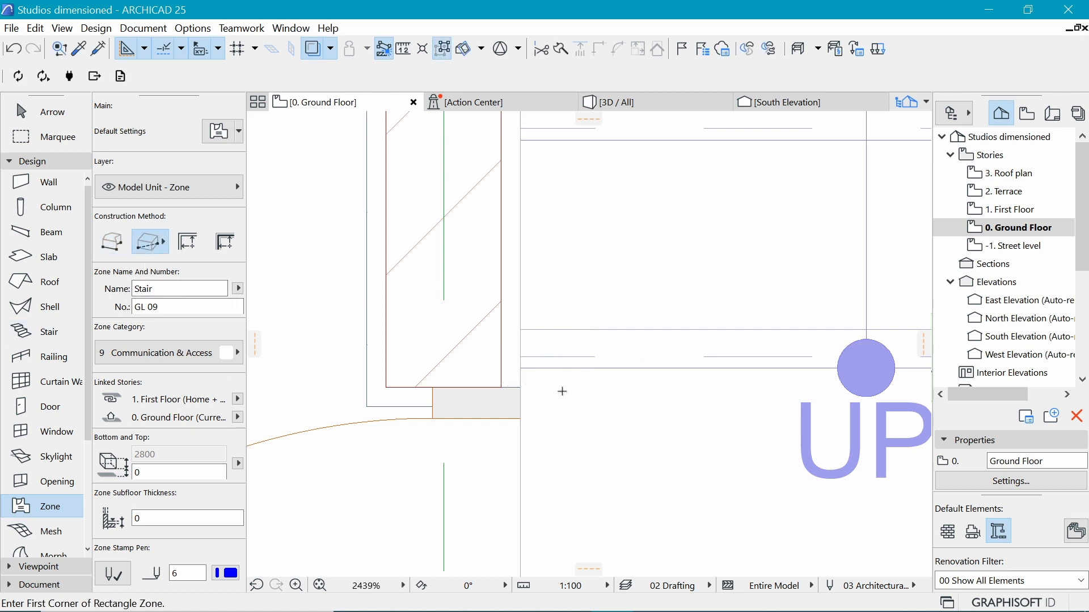
{"action": "left_click", "coordinate": [524, 385]}
{"action": "scroll", "coordinate": [511, 420], "scroll_direction": "down", "scroll_amount": 6}
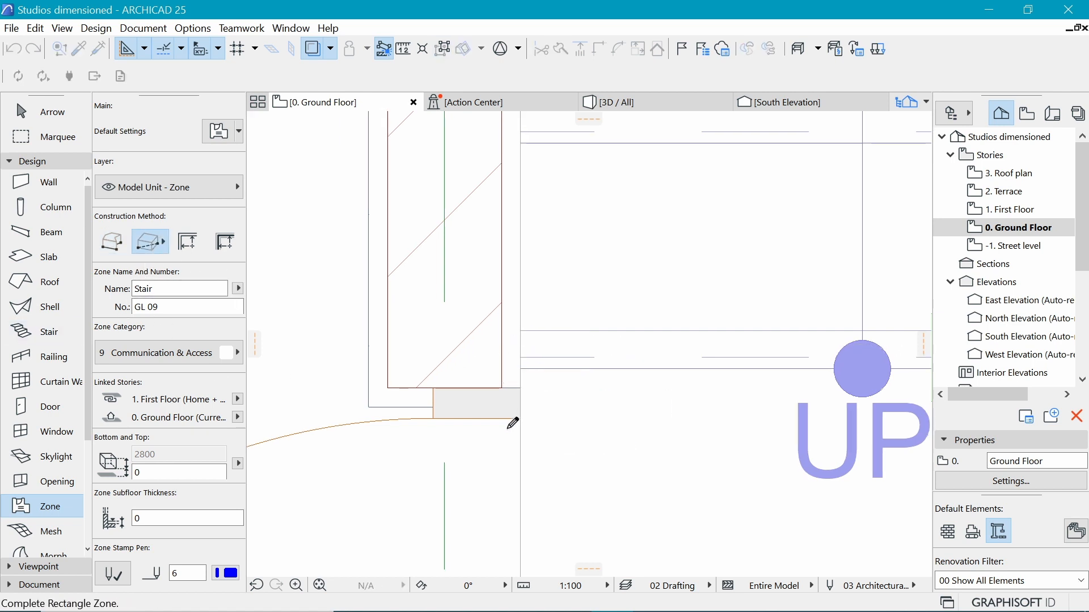
{"action": "scroll", "coordinate": [624, 238], "scroll_direction": "down", "scroll_amount": 4}
{"action": "scroll", "coordinate": [627, 250], "scroll_direction": "up", "scroll_amount": 7}
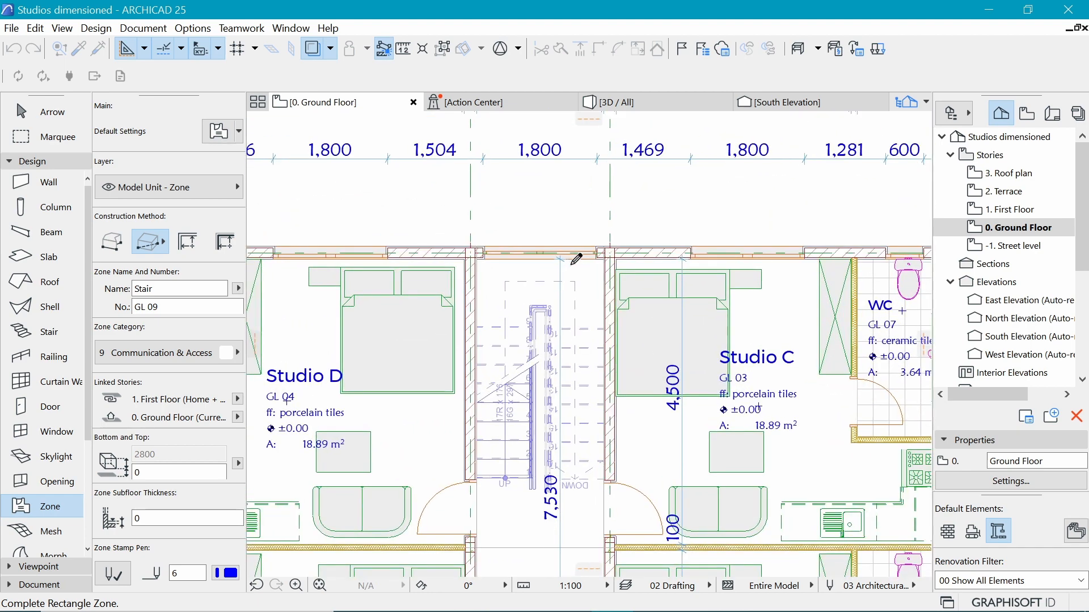
{"action": "left_click", "coordinate": [649, 251]}
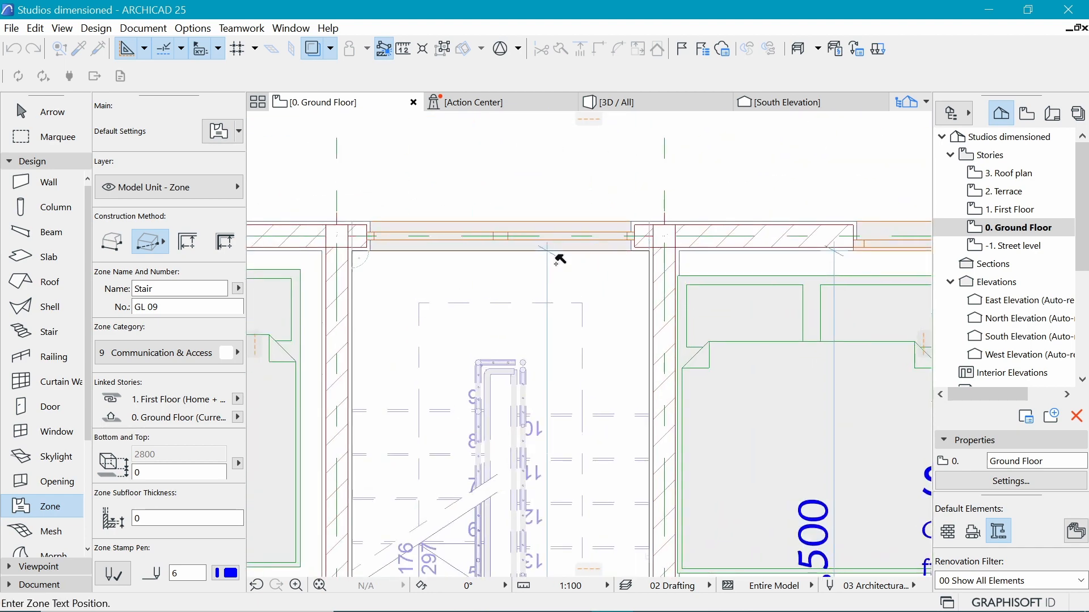
{"action": "left_click", "coordinate": [417, 340]}
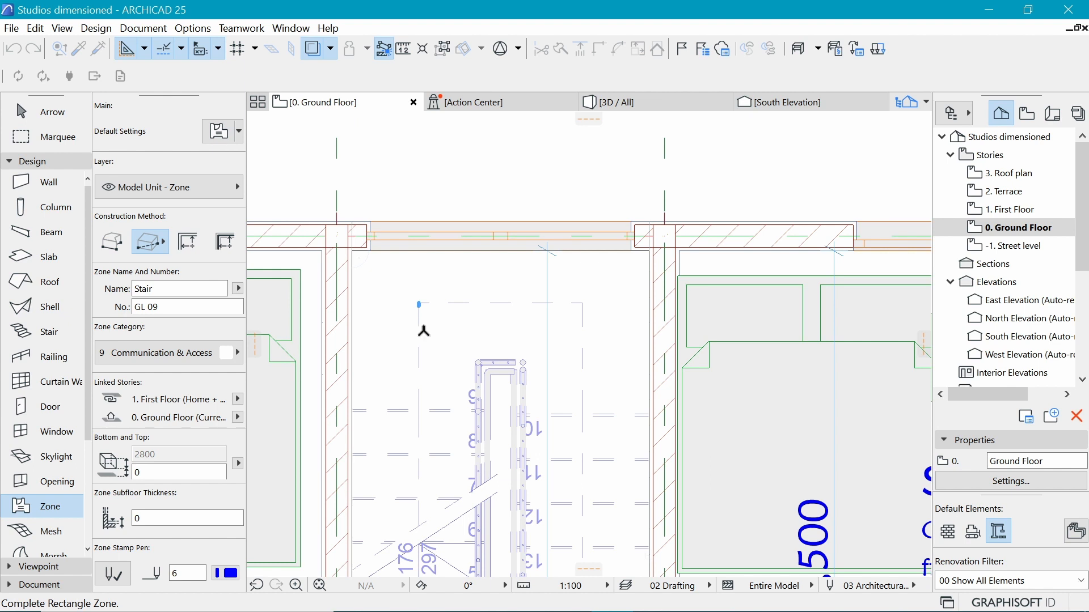
{"action": "left_click", "coordinate": [420, 317]}
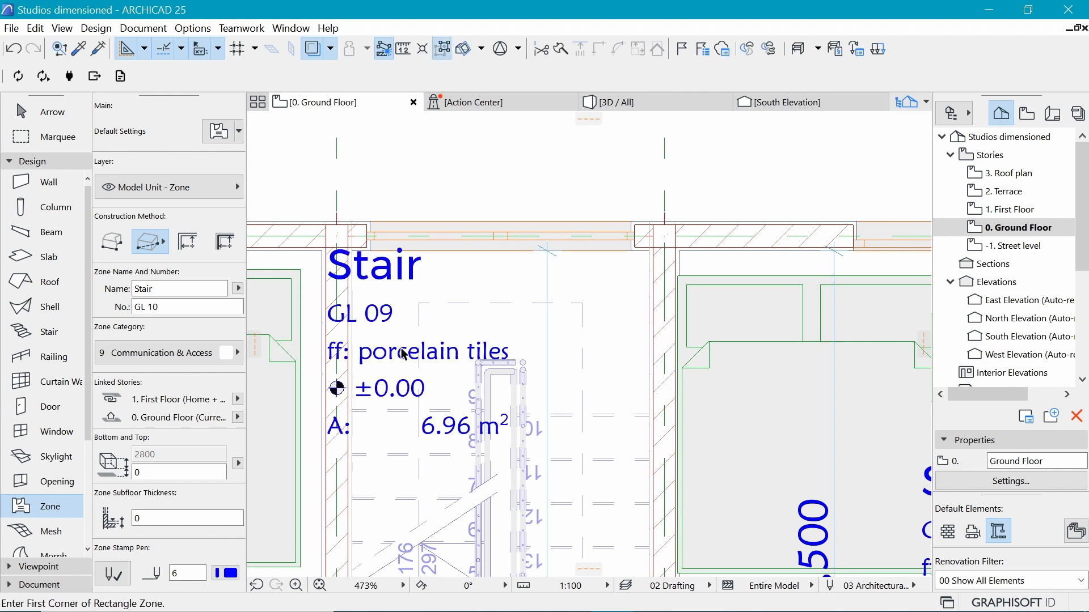
- Shift the Stair zone's stamp right so its text clears the wall and sits inside the stairwell
{"action": "left_click", "coordinate": [401, 349], "text": "shift"}
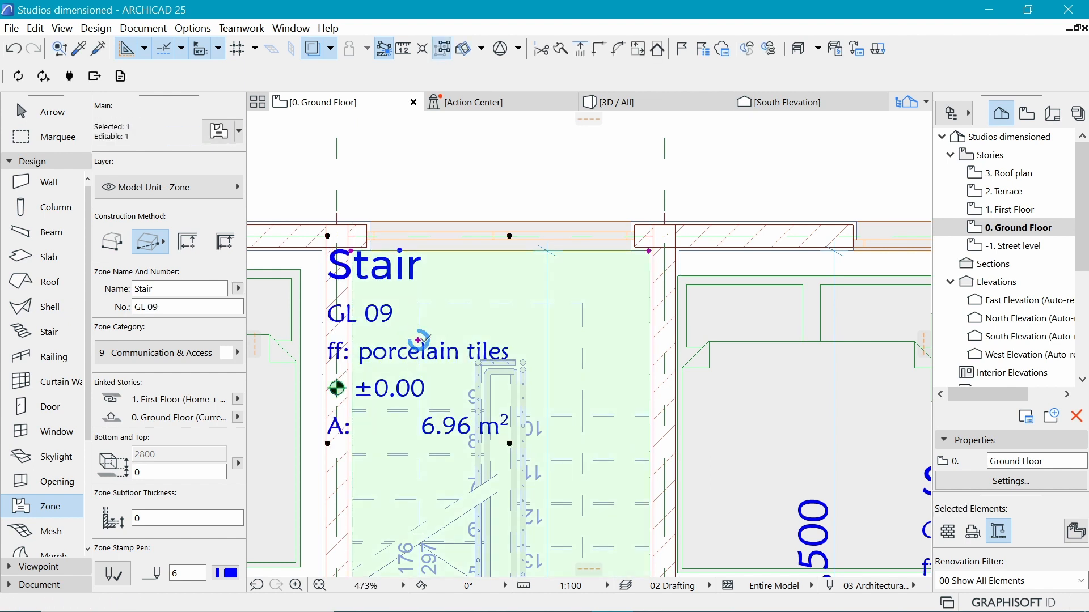
{"action": "left_click", "coordinate": [418, 340]}
{"action": "left_click", "coordinate": [454, 340]}
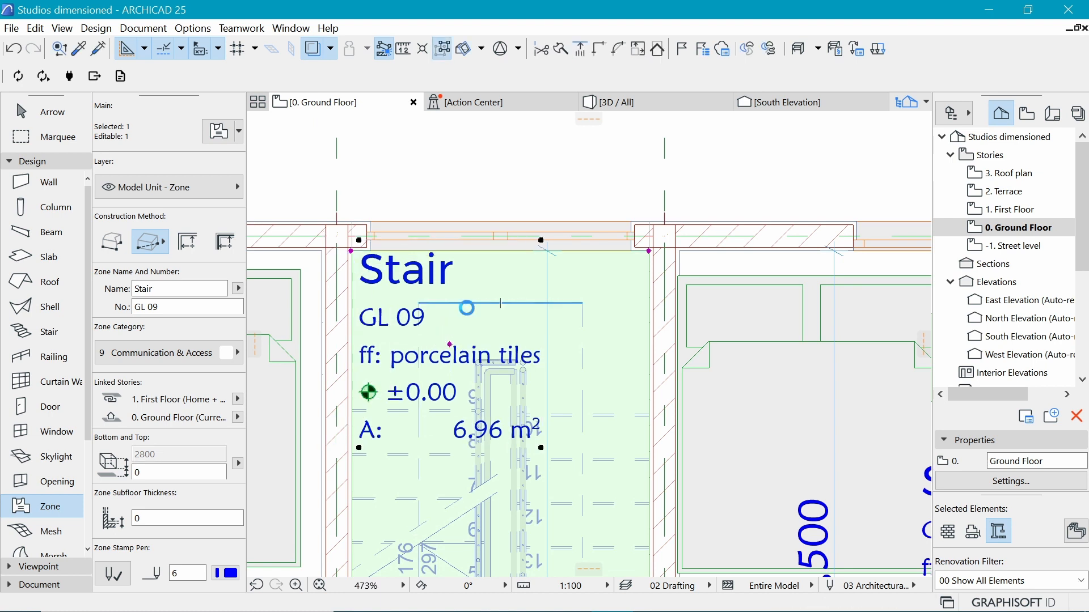
- Change the Stair zone's floor finish to wood in its 1:100 finishes and heights settings
{"action": "key", "text": "ctrl+t"}
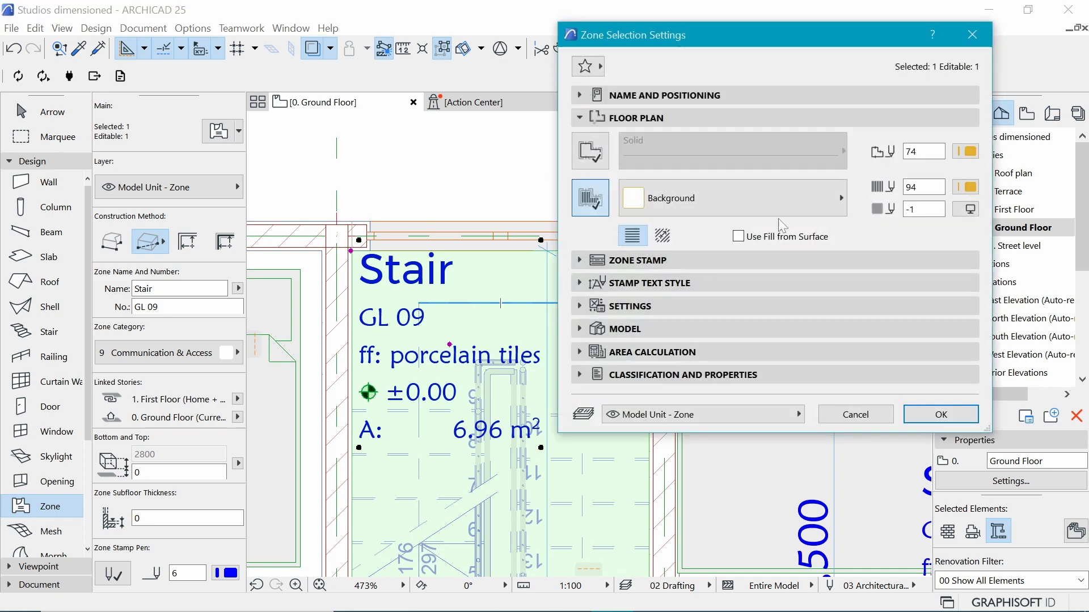
{"action": "left_click", "coordinate": [747, 257]}
{"action": "left_click", "coordinate": [686, 398]}
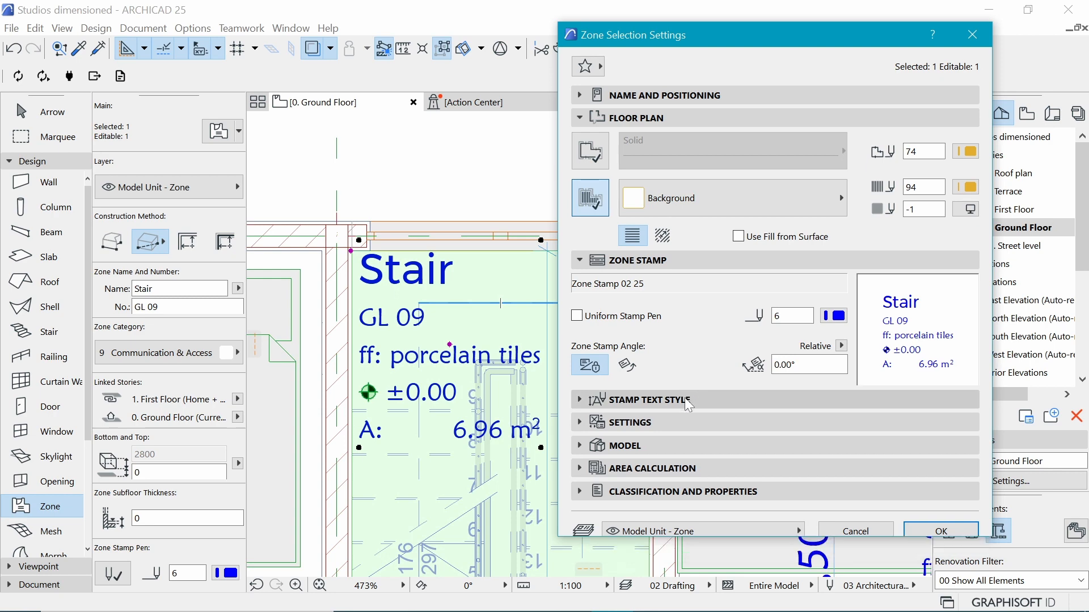
{"action": "left_click", "coordinate": [837, 408]}
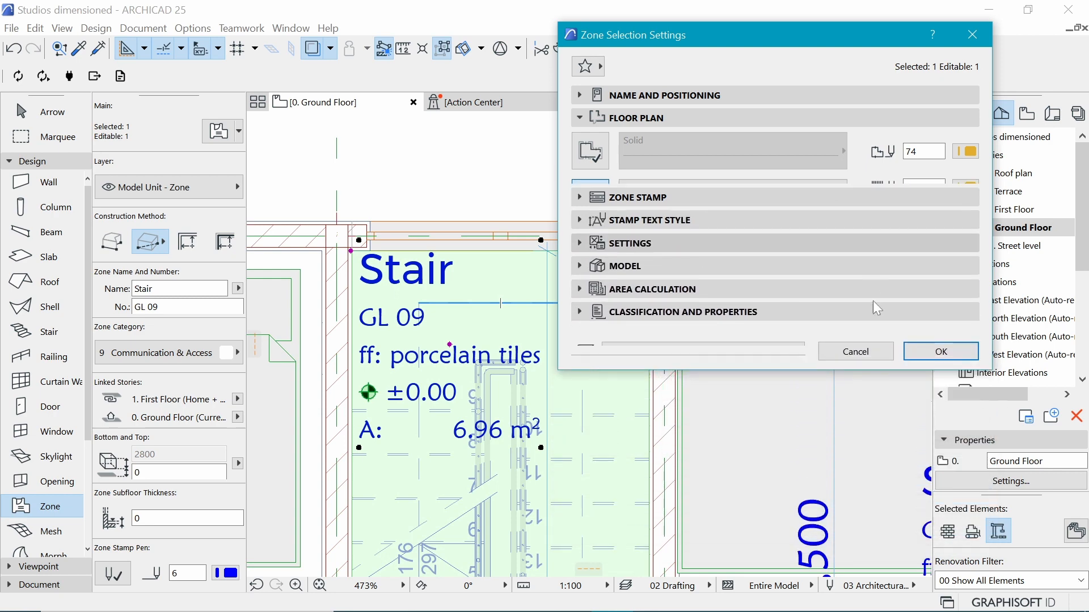
{"action": "left_click", "coordinate": [834, 208]}
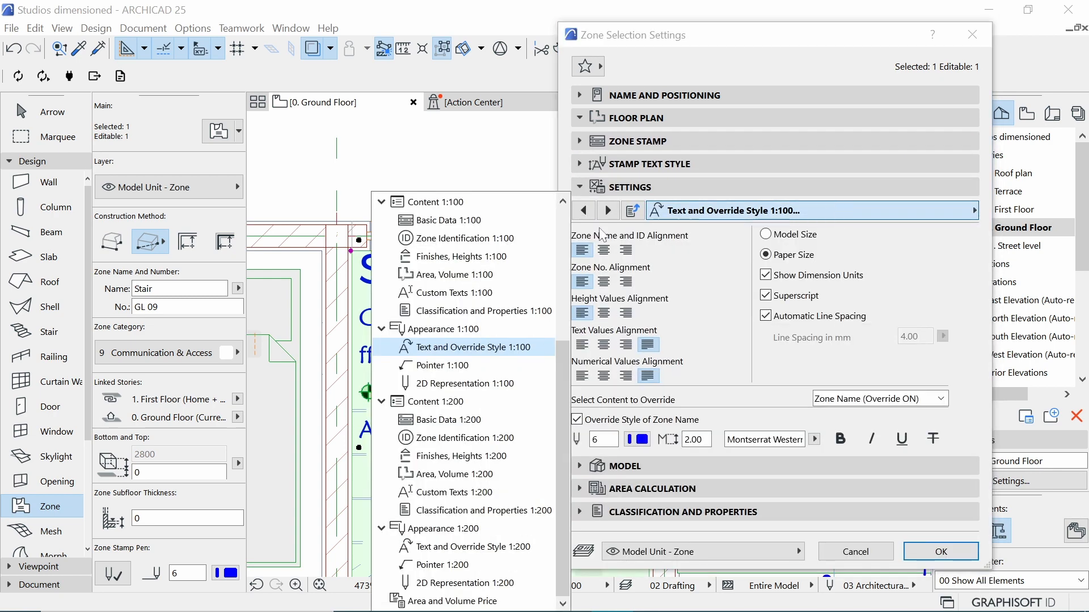
{"action": "left_click", "coordinate": [453, 275]}
{"action": "left_click", "coordinate": [459, 256]}
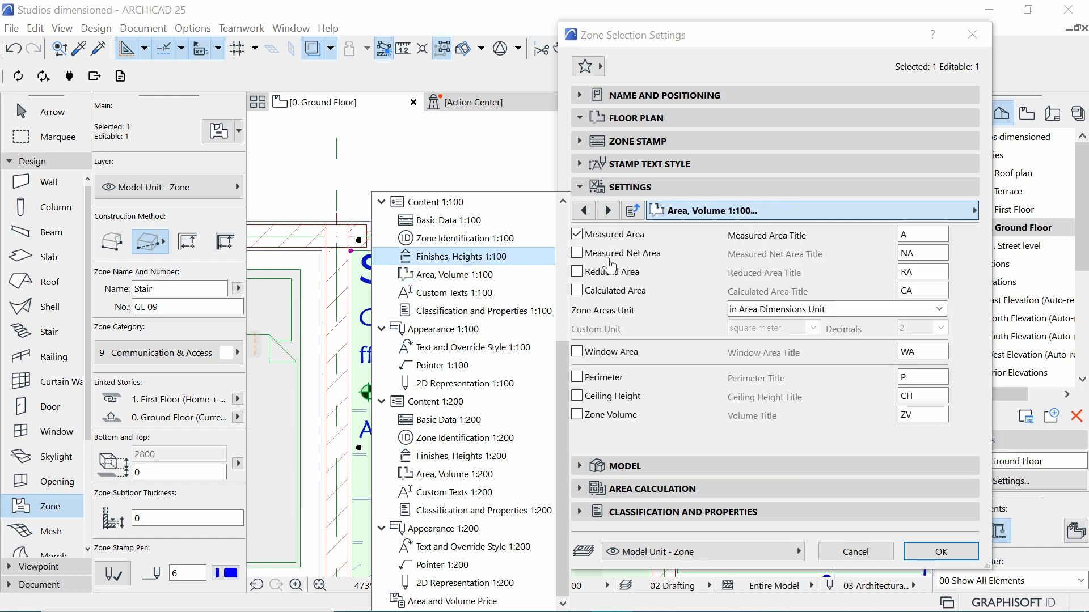
{"action": "left_click", "coordinate": [822, 251]}
{"action": "left_click_drag", "start_coordinate": [823, 251], "coordinate": [713, 255]}
{"action": "type", "text": "wood"}
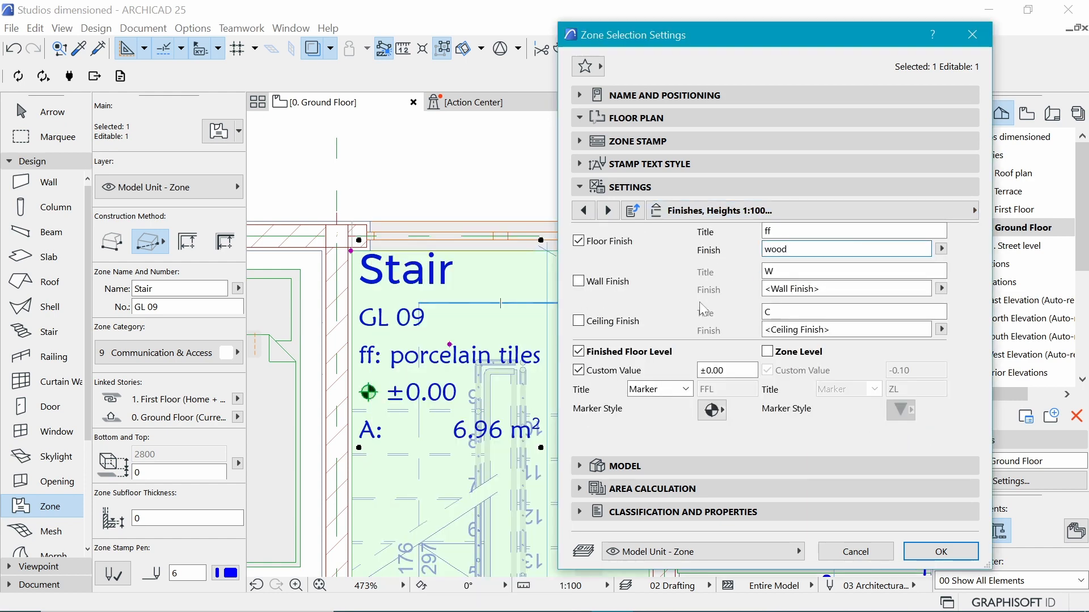
{"action": "left_click", "coordinate": [935, 550]}
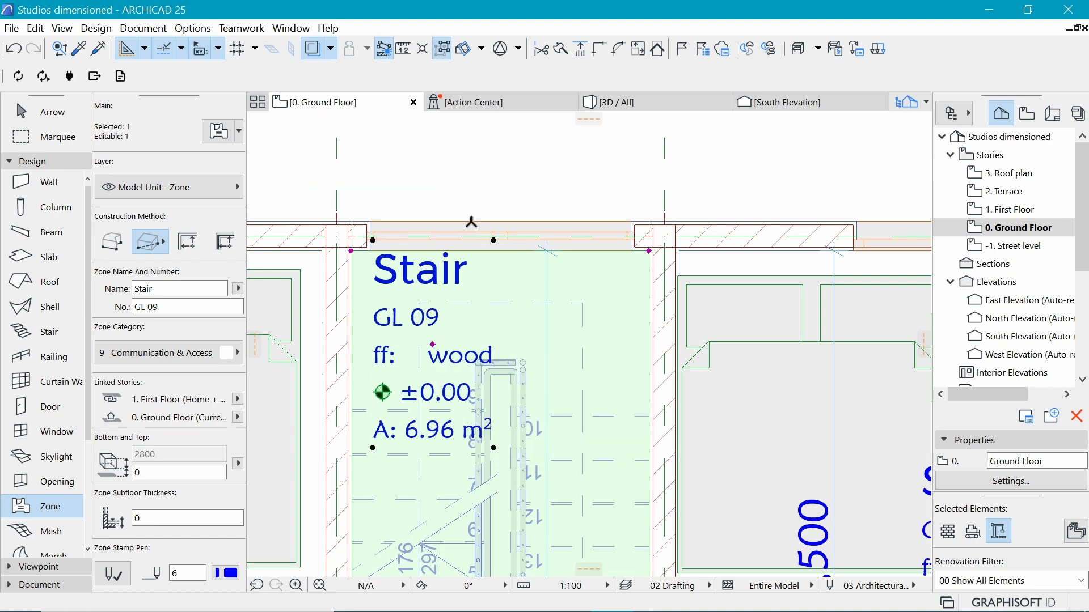
- Deselect the Stair zone and set the next zone's name to Lobby
{"action": "scroll", "coordinate": [470, 221], "scroll_direction": "down", "scroll_amount": 5}
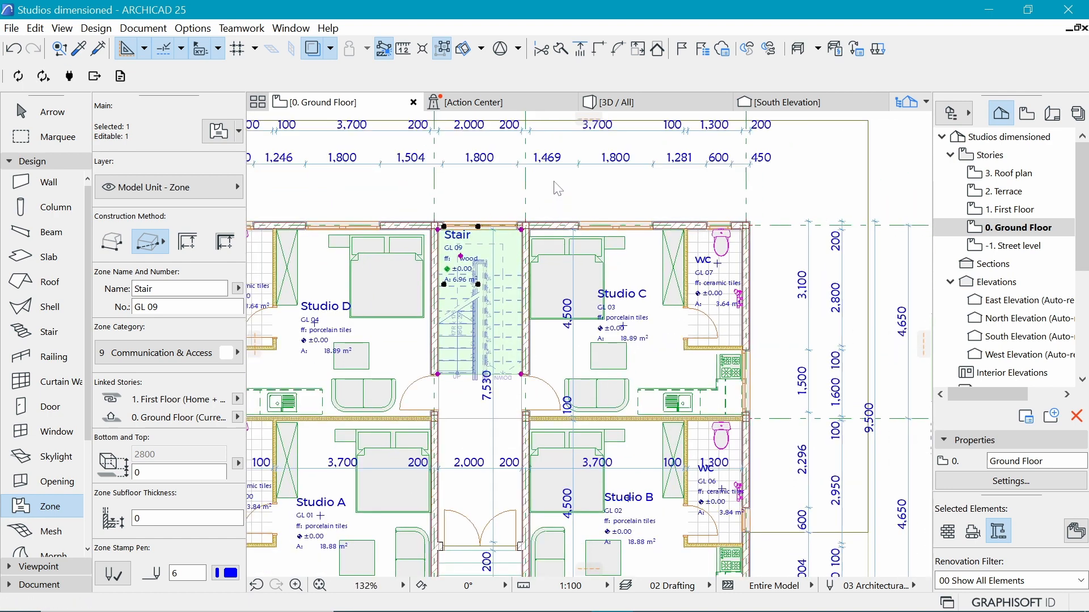
{"action": "scroll", "coordinate": [559, 156], "scroll_direction": "down", "scroll_amount": 5}
{"action": "scroll", "coordinate": [515, 315], "scroll_direction": "up", "scroll_amount": 3}
{"action": "scroll", "coordinate": [542, 252], "scroll_direction": "up", "scroll_amount": 4}
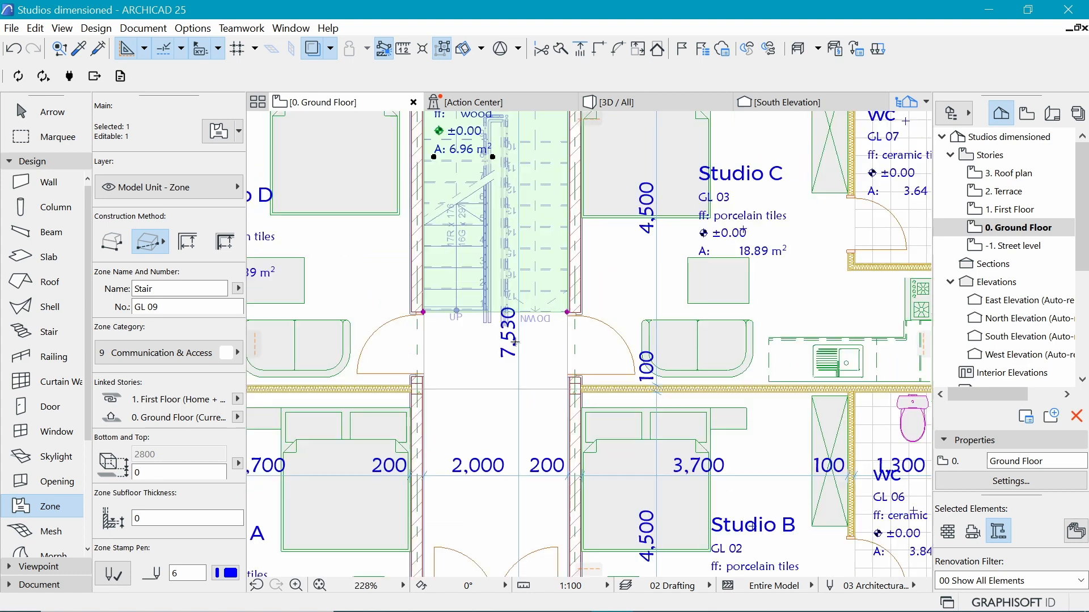
{"action": "key", "text": "Escape"}
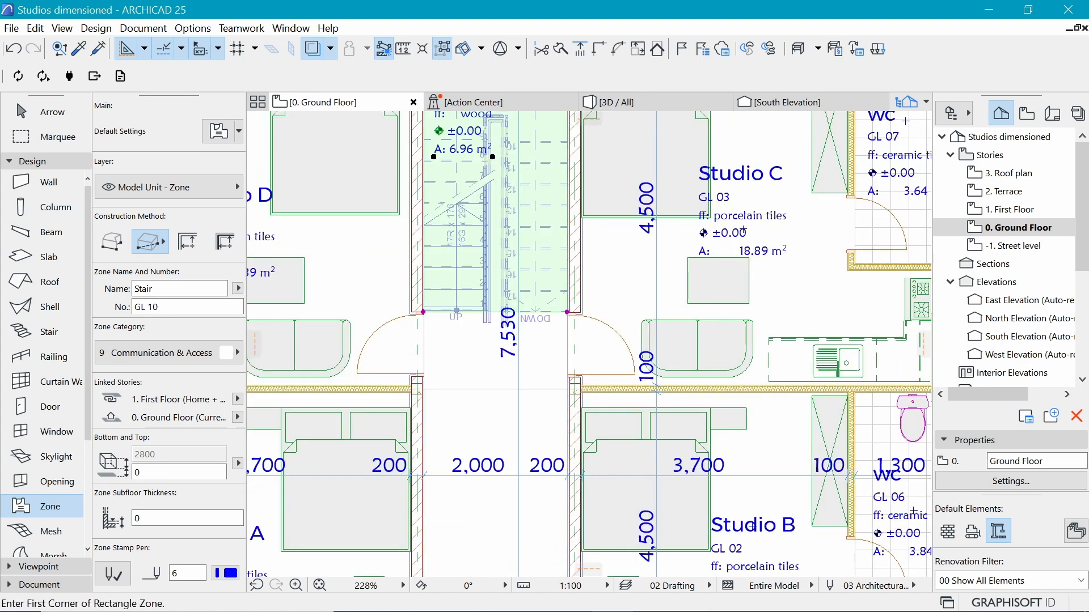
{"action": "left_click", "coordinate": [172, 307]}
{"action": "double_click", "coordinate": [164, 289]}
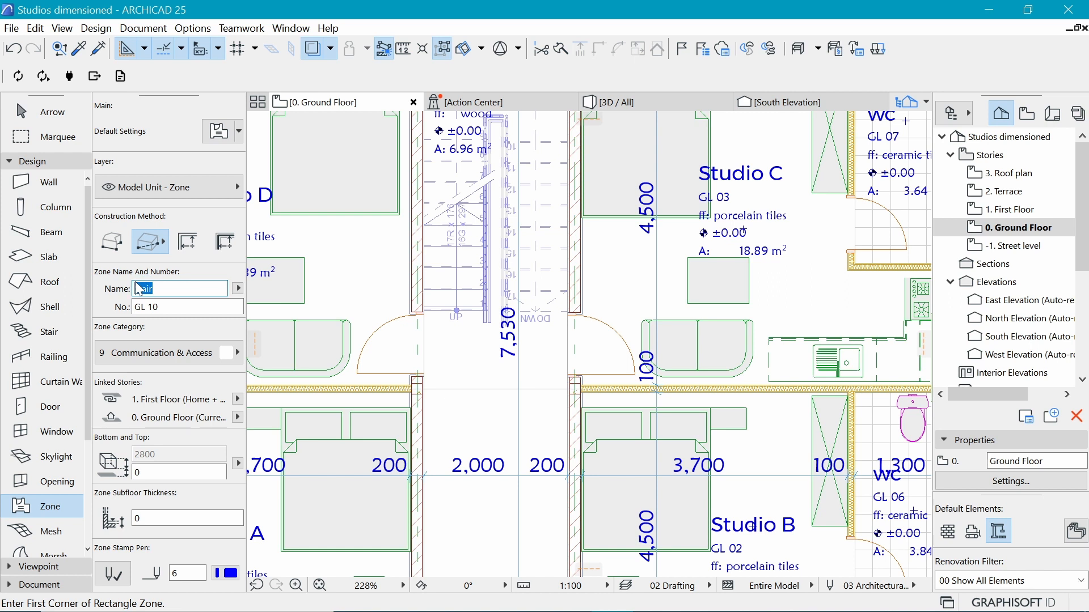
{"action": "type", "text": "Lobby"}
- Place the Lobby zone as a rectangle from the wall corner at the entrance double door to the opposite wall at the stair foot, stamp inside
{"action": "scroll", "coordinate": [481, 226], "scroll_direction": "down", "scroll_amount": 4}
{"action": "scroll", "coordinate": [522, 450], "scroll_direction": "up", "scroll_amount": 2}
{"action": "scroll", "coordinate": [446, 252], "scroll_direction": "up", "scroll_amount": 4}
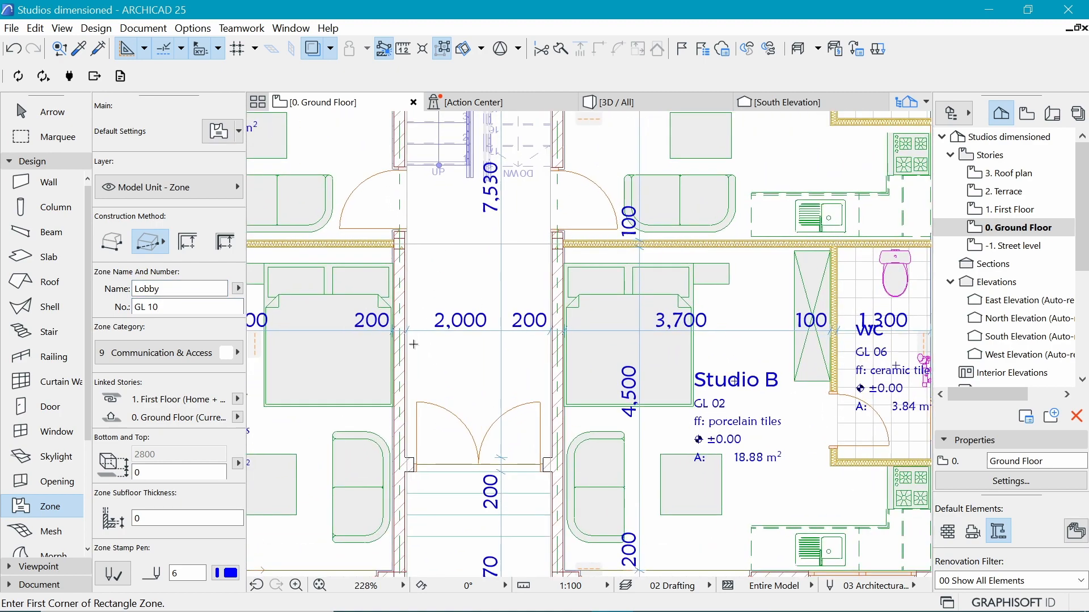
{"action": "scroll", "coordinate": [402, 461], "scroll_direction": "up", "scroll_amount": 1}
{"action": "left_click", "coordinate": [397, 475]}
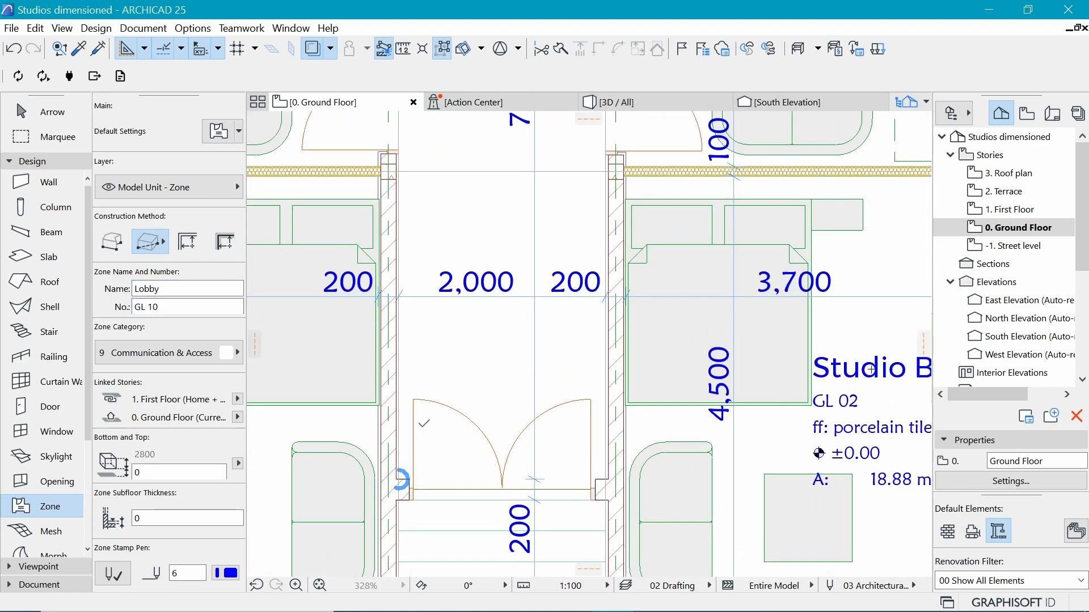
{"action": "scroll", "coordinate": [535, 286], "scroll_direction": "down", "scroll_amount": 2}
{"action": "scroll", "coordinate": [558, 213], "scroll_direction": "up", "scroll_amount": 1}
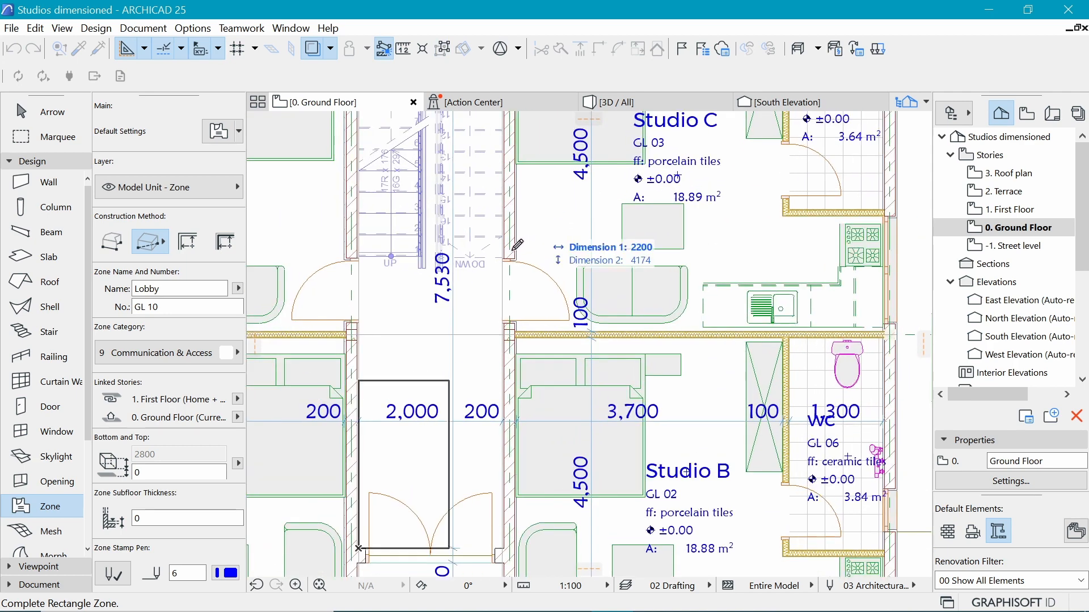
{"action": "left_click", "coordinate": [501, 258]}
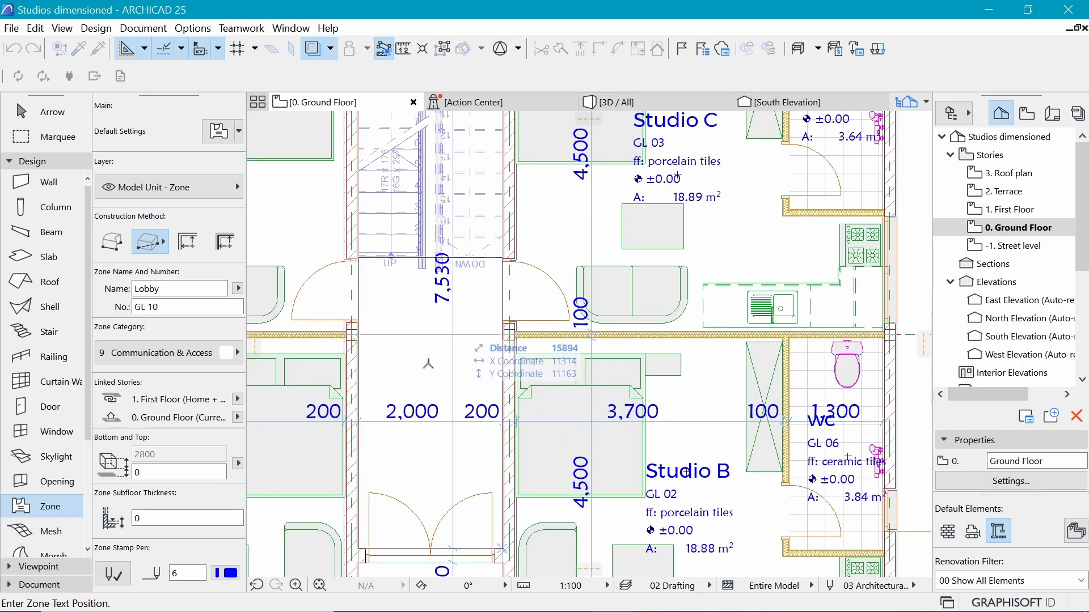
{"action": "left_click", "coordinate": [416, 357]}
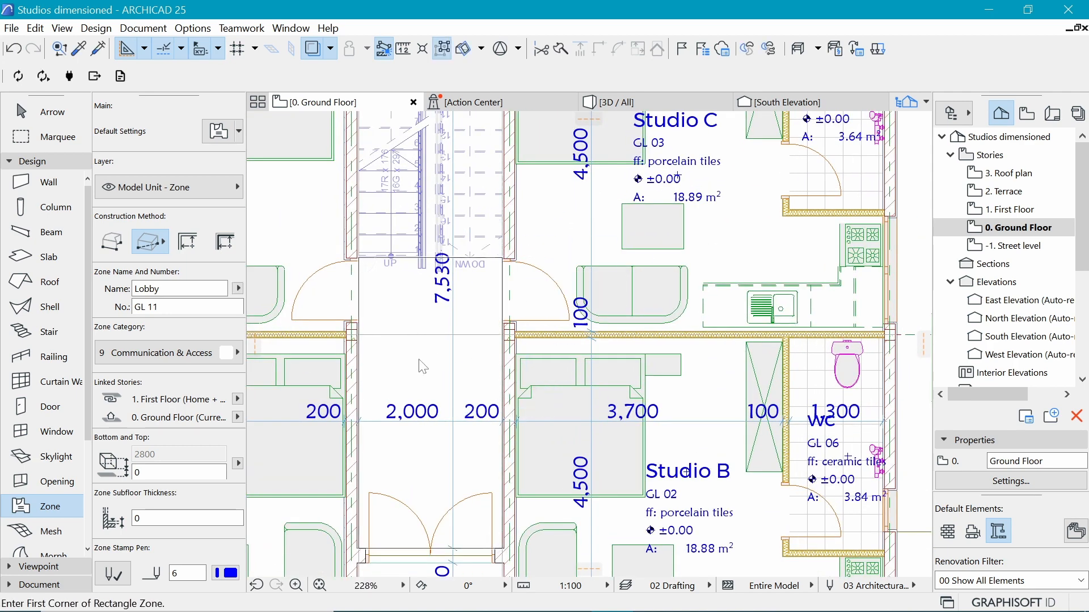
- Set the next zone's name to Entry and its bottom offset to -600
{"action": "scroll", "coordinate": [462, 249], "scroll_direction": "down", "scroll_amount": 6}
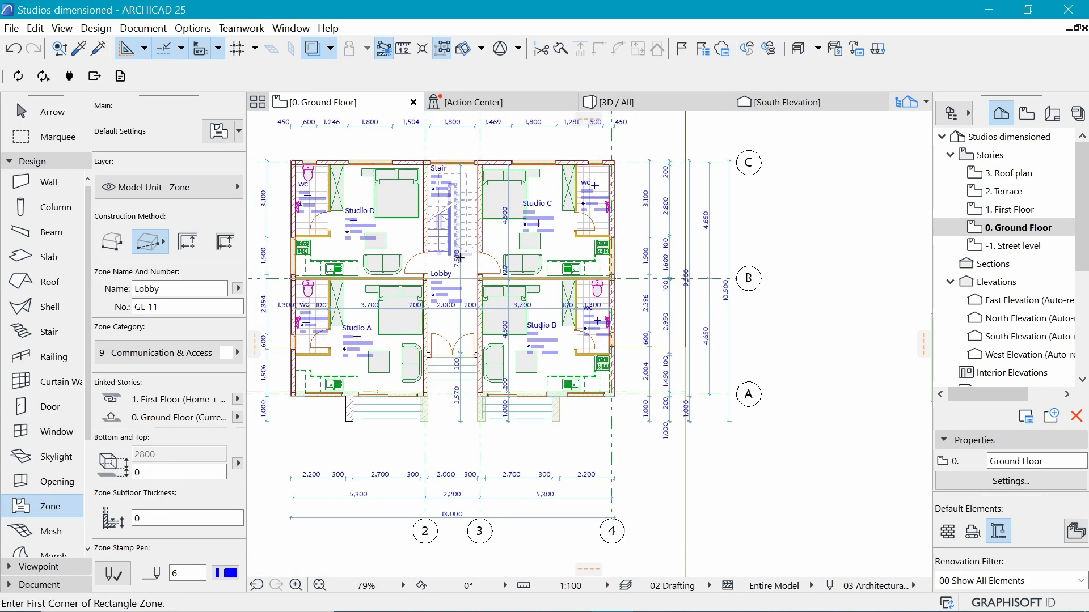
{"action": "scroll", "coordinate": [420, 289], "scroll_direction": "up", "scroll_amount": 3}
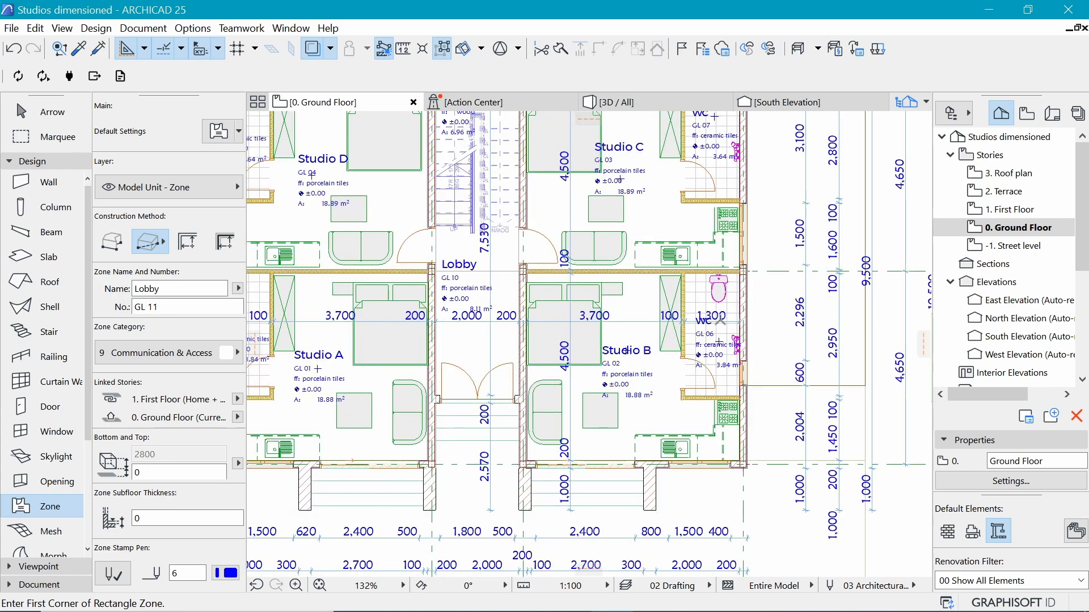
{"action": "scroll", "coordinate": [720, 319], "scroll_direction": "down", "scroll_amount": 1}
{"action": "scroll", "coordinate": [420, 454], "scroll_direction": "up", "scroll_amount": 4}
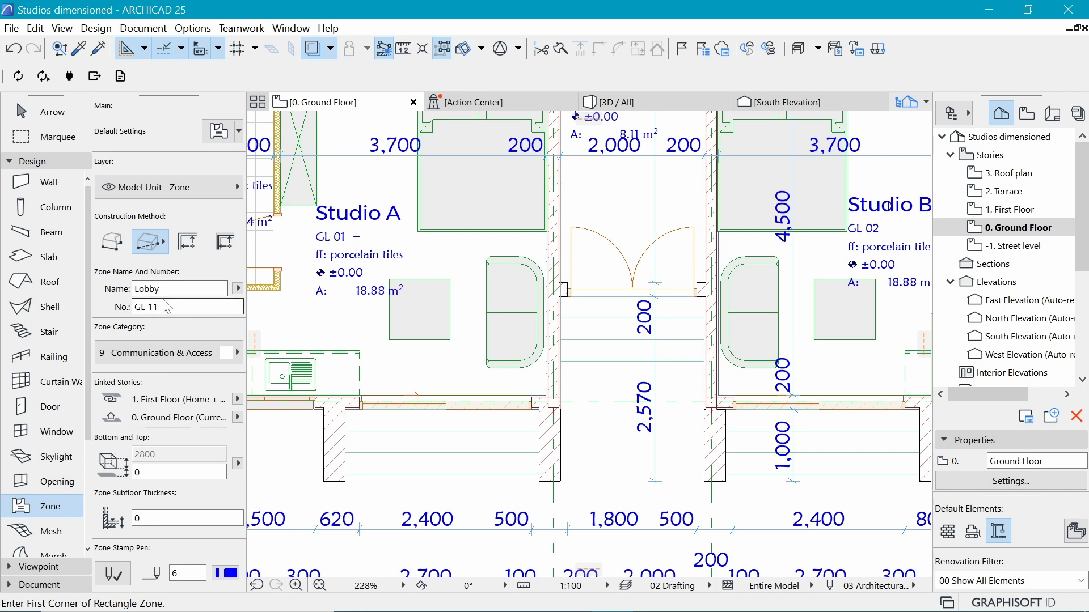
{"action": "double_click", "coordinate": [149, 289]}
{"action": "type", "text": "Entry"}
{"action": "left_click", "coordinate": [174, 355]}
{"action": "left_click", "coordinate": [175, 352]}
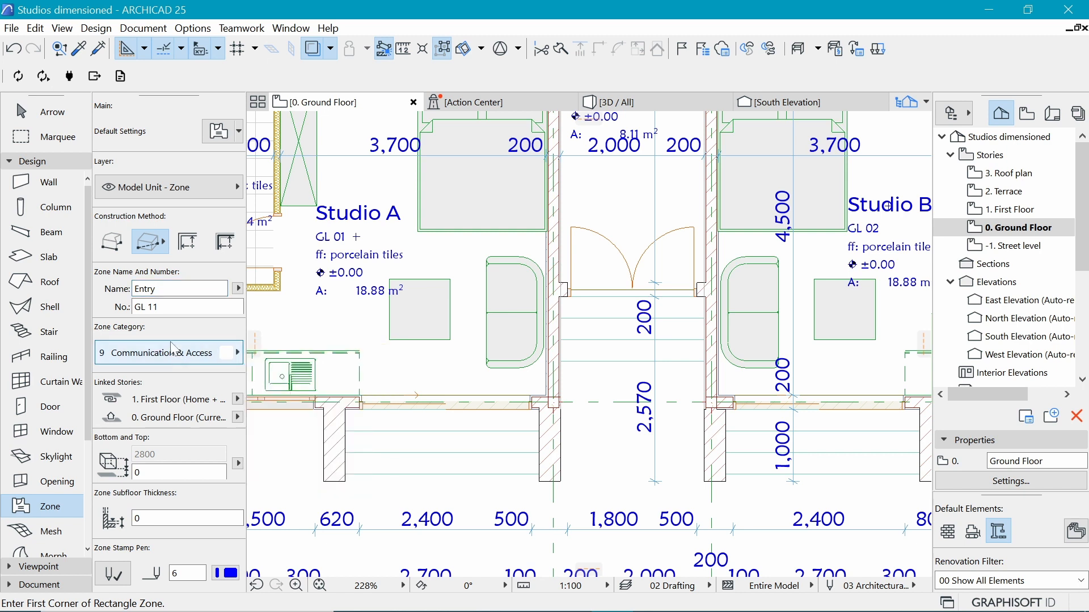
{"action": "left_click", "coordinate": [161, 472]}
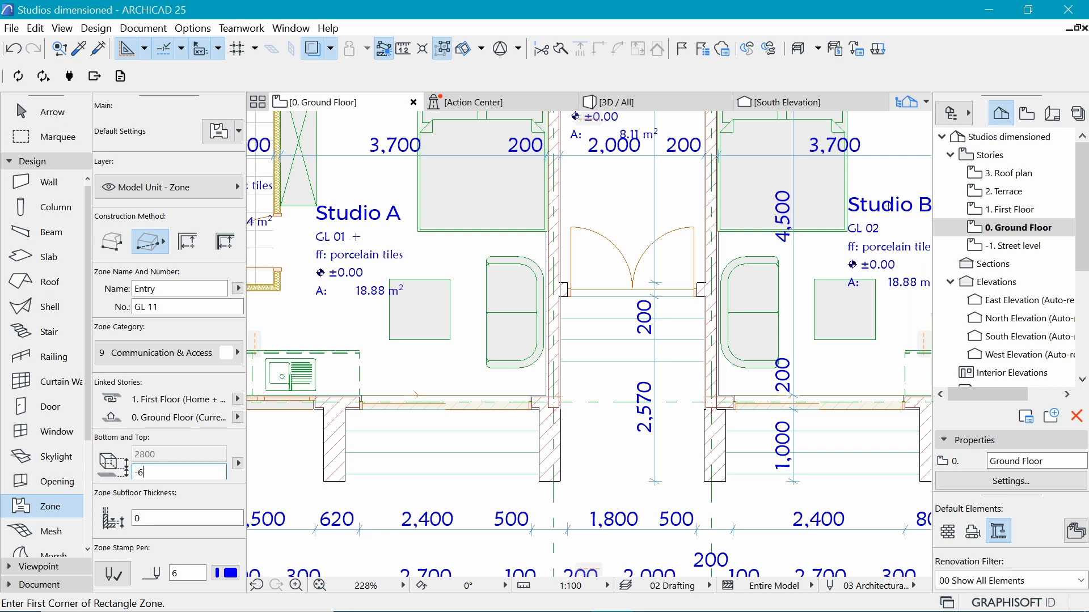
{"action": "left_click", "coordinate": [198, 307]}
- Place the Entry zone as a rectangle over the steps between the two piers outside Studio A, with its stamp near the middle
{"action": "left_click", "coordinate": [345, 481]}
{"action": "left_click", "coordinate": [539, 408]}
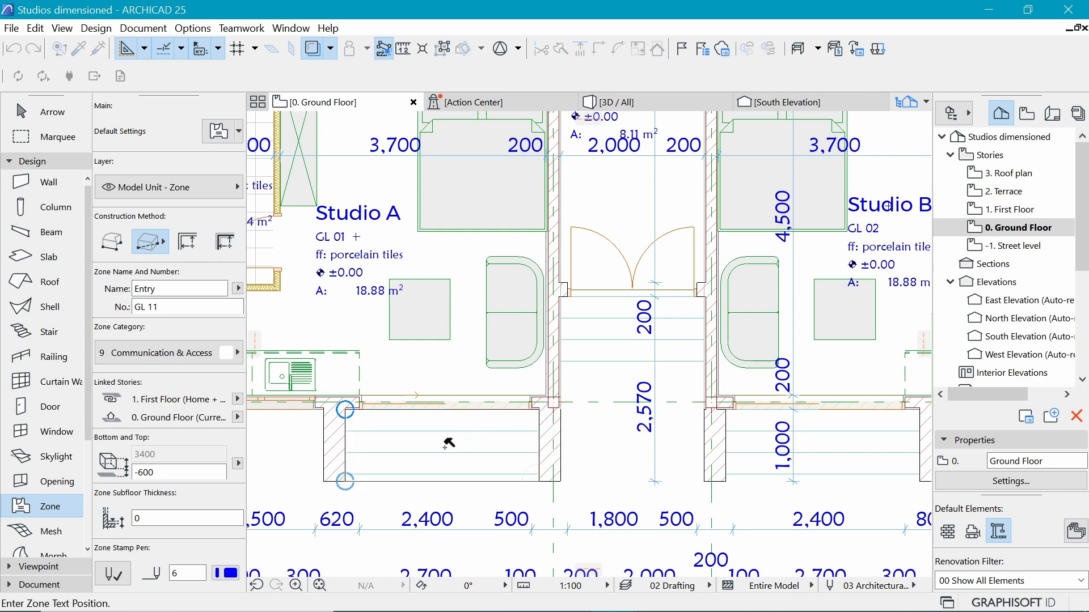
{"action": "left_click", "coordinate": [443, 449]}
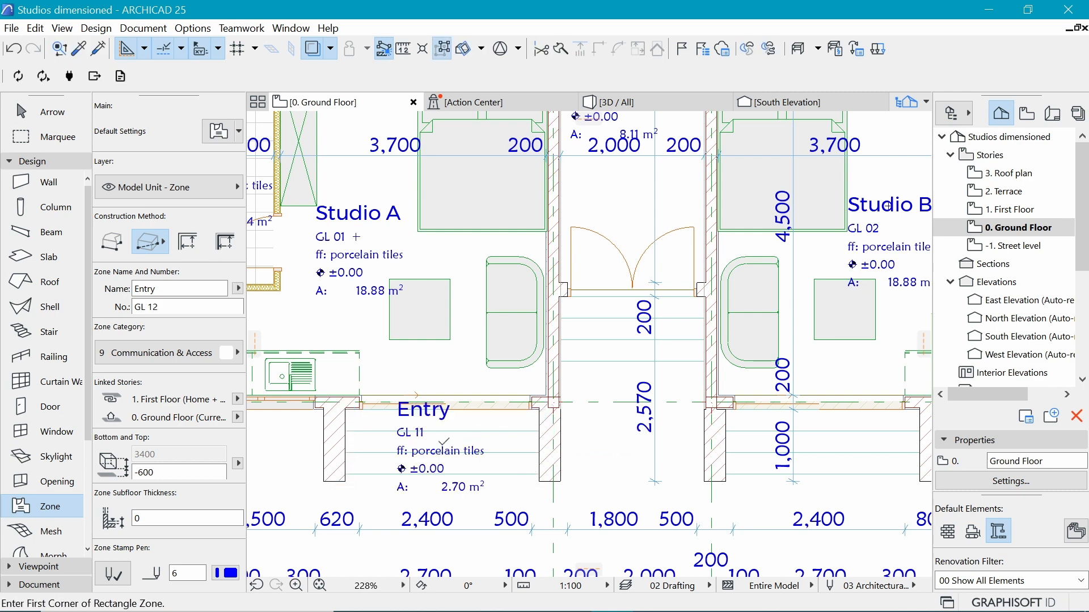
- Place a second Entry zone as a rectangle over the steps between the piers outside Studio B, with its stamp near the middle
{"action": "scroll", "coordinate": [831, 456], "scroll_direction": "down", "scroll_amount": 1}
{"action": "middle_click_drag", "start_coordinate": [831, 456], "coordinate": [686, 441]}
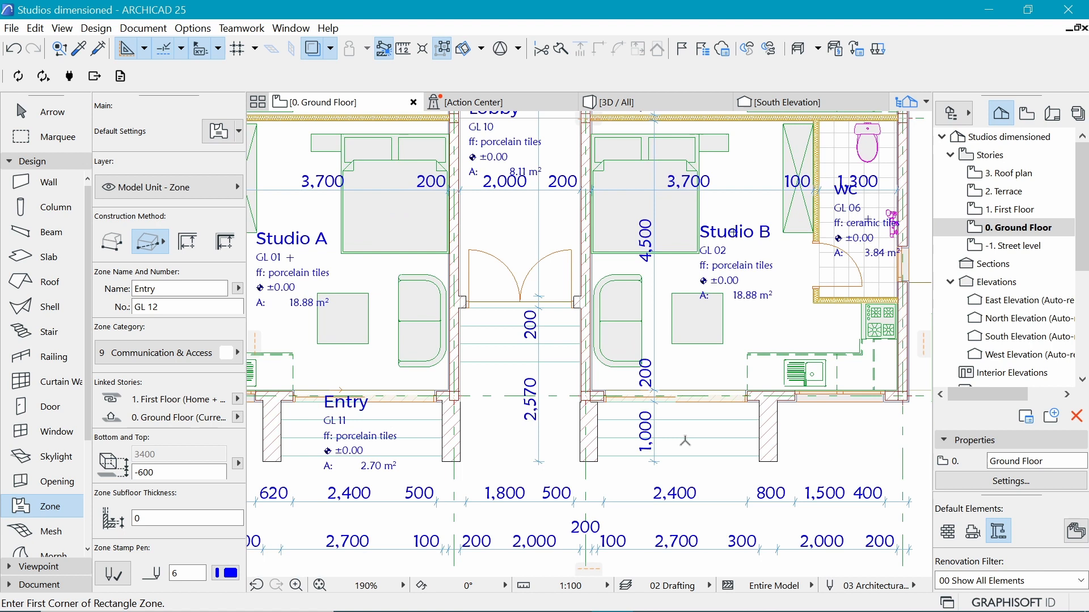
{"action": "left_click", "coordinate": [598, 454]}
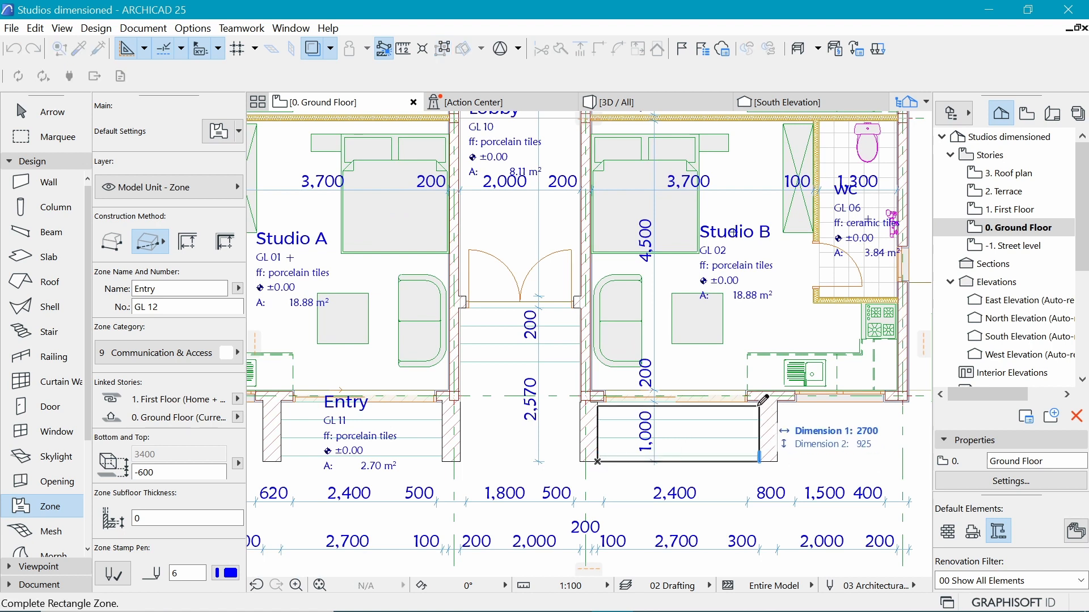
{"action": "left_click", "coordinate": [760, 398]}
{"action": "left_click", "coordinate": [702, 438]}
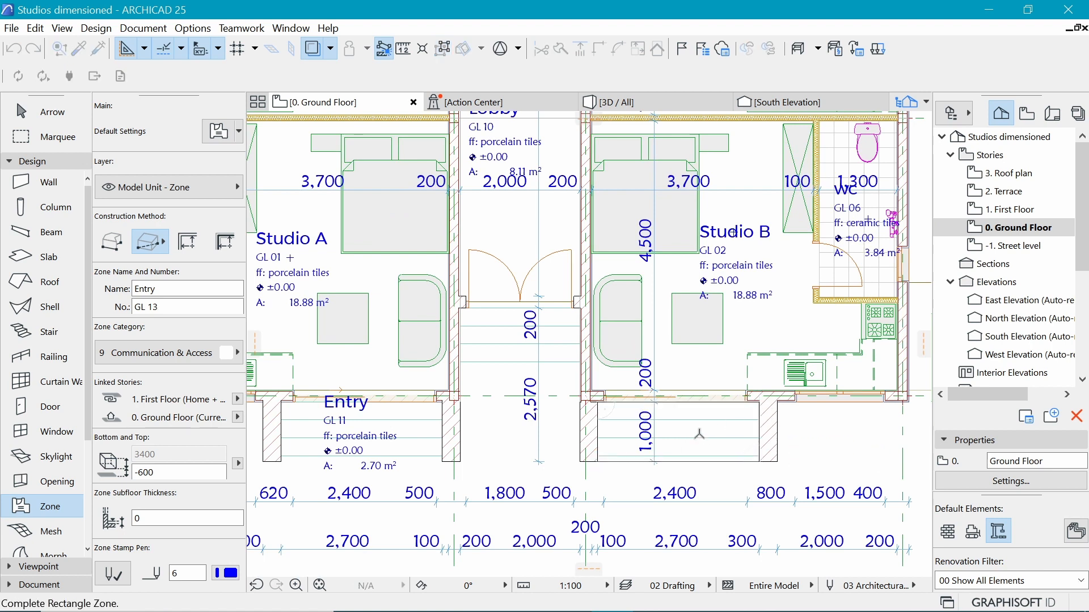
{"action": "scroll", "coordinate": [669, 391], "scroll_direction": "down", "scroll_amount": 2}
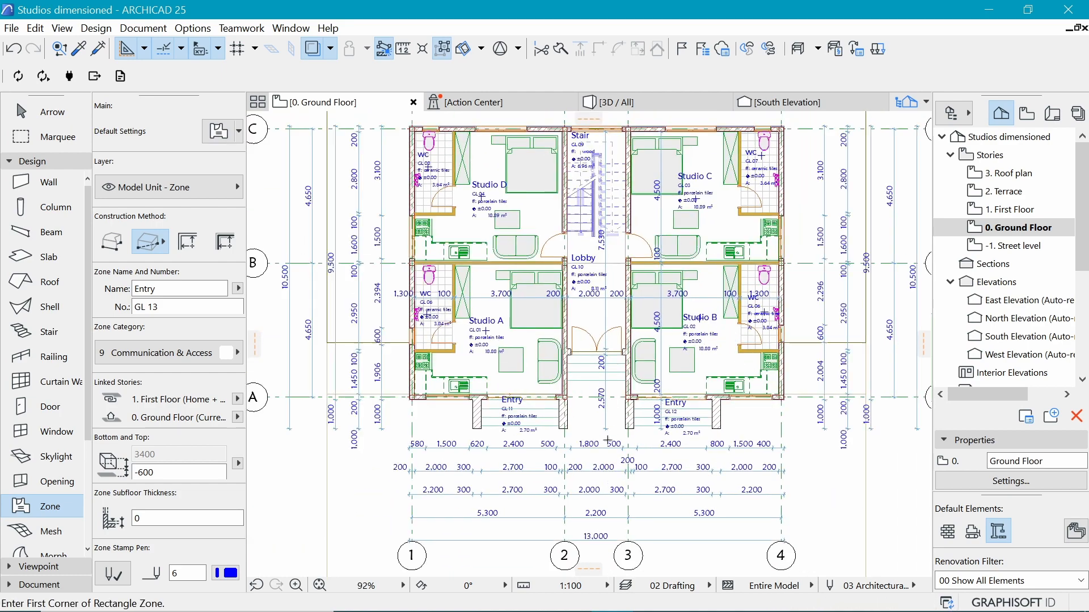
{"action": "middle_click_drag", "start_coordinate": [658, 265], "coordinate": [630, 354]}
{"action": "scroll", "coordinate": [630, 354], "scroll_direction": "down", "scroll_amount": 3}
{"action": "scroll", "coordinate": [630, 354], "scroll_direction": "up", "scroll_amount": 1}
{"action": "scroll", "coordinate": [568, 388], "scroll_direction": "up", "scroll_amount": 1}
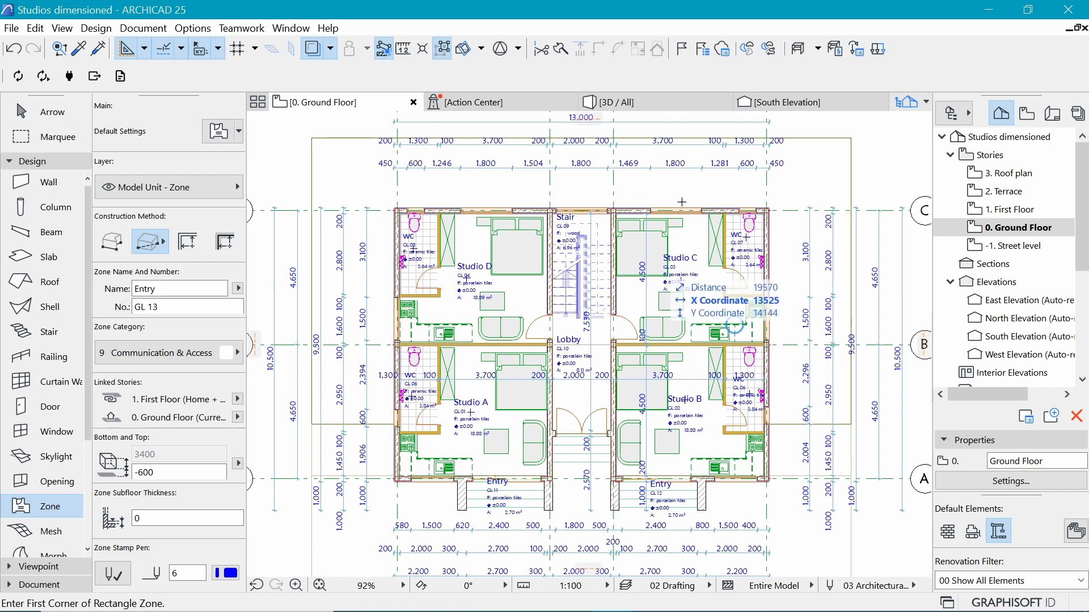
{"action": "scroll", "coordinate": [709, 293], "scroll_direction": "up", "scroll_amount": 1}
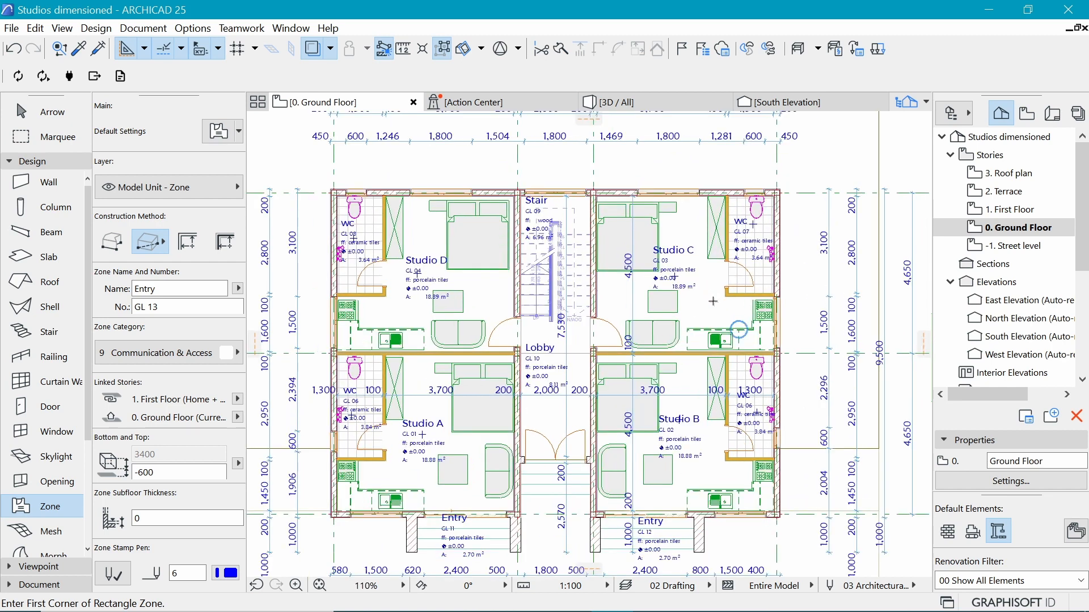